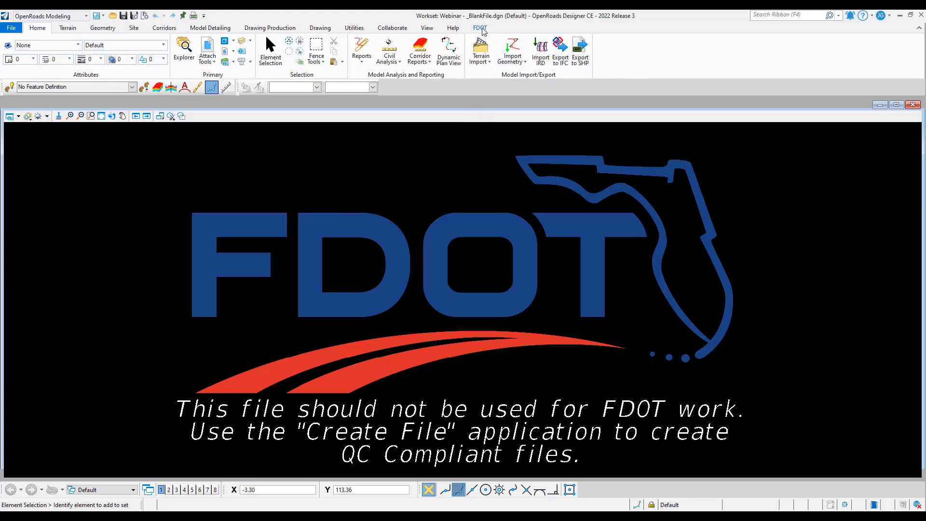
# Open the project Reference Checker and load the drawing files from the C:\Worksets\FDOT\Webinar folder.
pyautogui.click(484, 29)
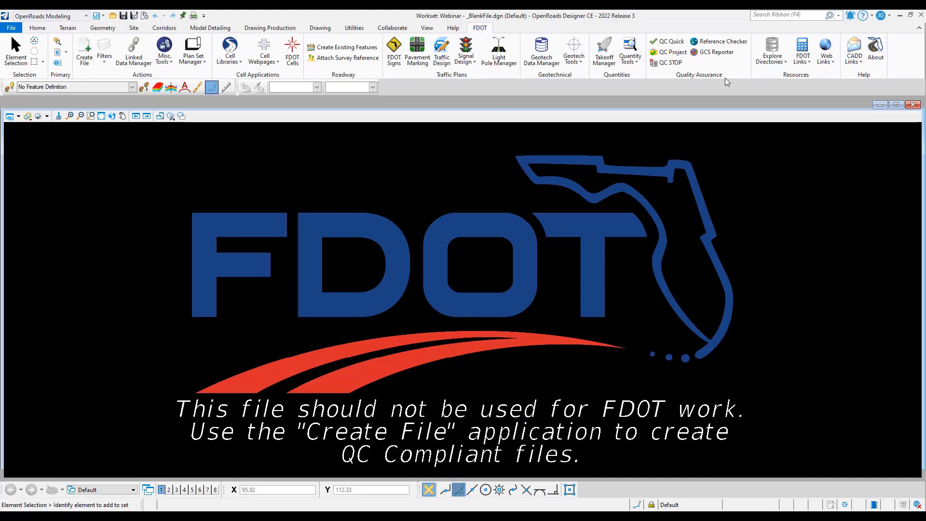
pyautogui.click(725, 43)
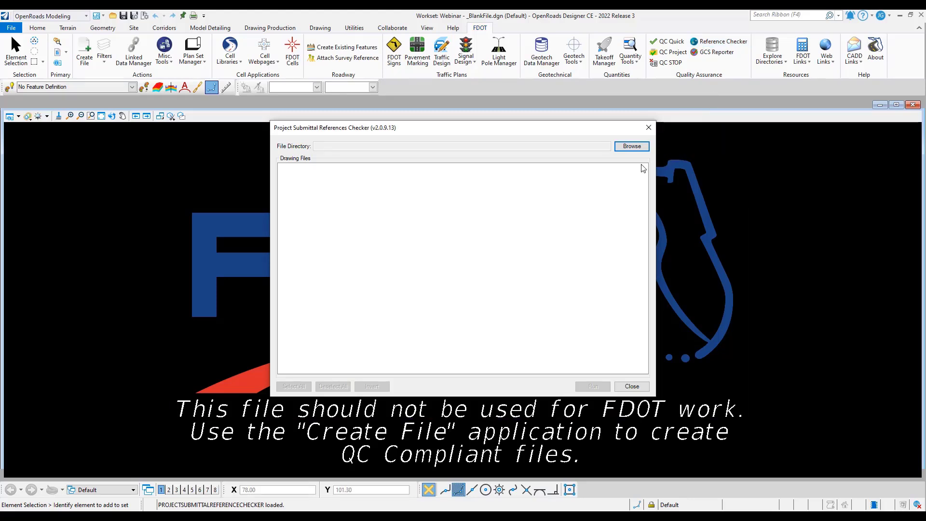
pyautogui.click(633, 151)
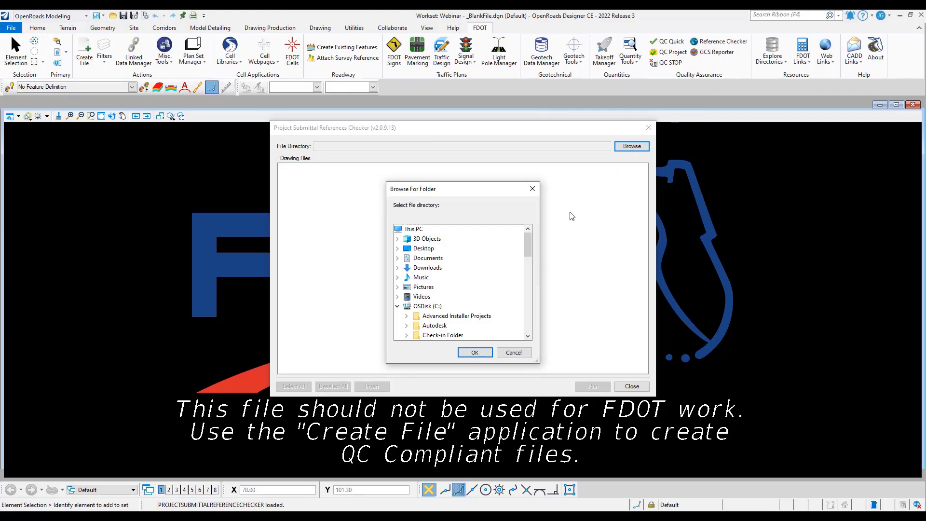
pyautogui.moveTo(529, 244); pyautogui.dragTo(537, 323)
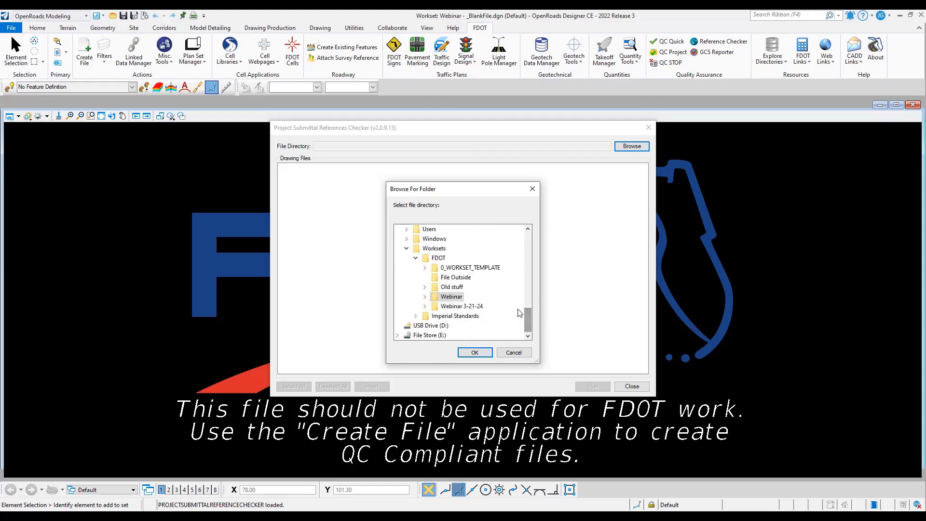
pyautogui.doubleClick(453, 297)
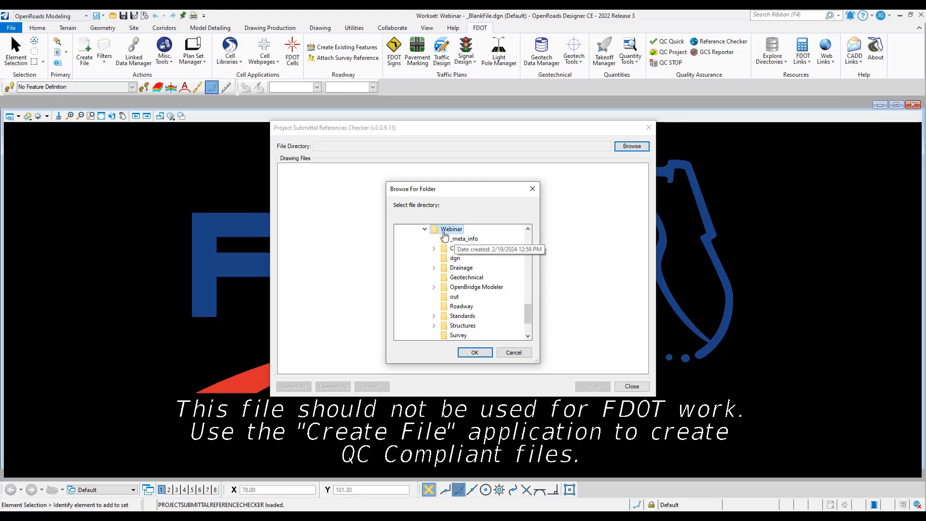
pyautogui.click(476, 353)
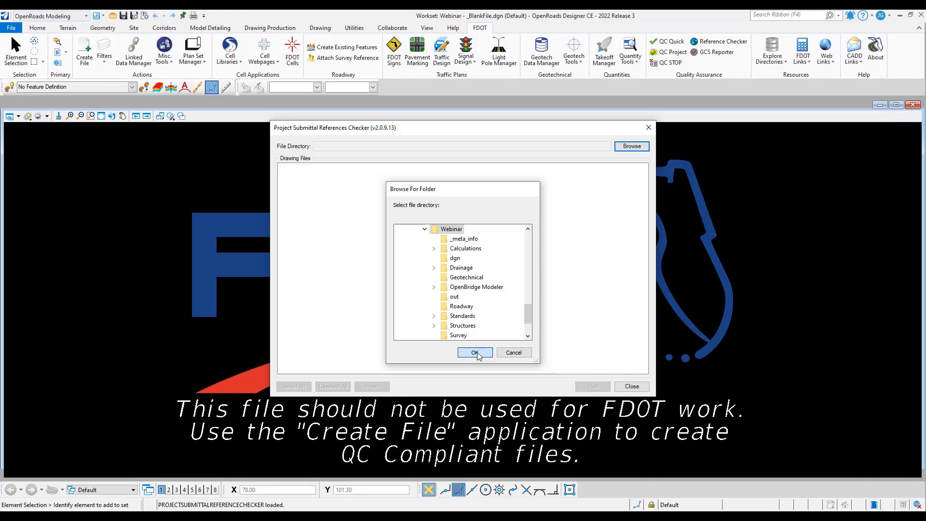
pyautogui.click(475, 353)
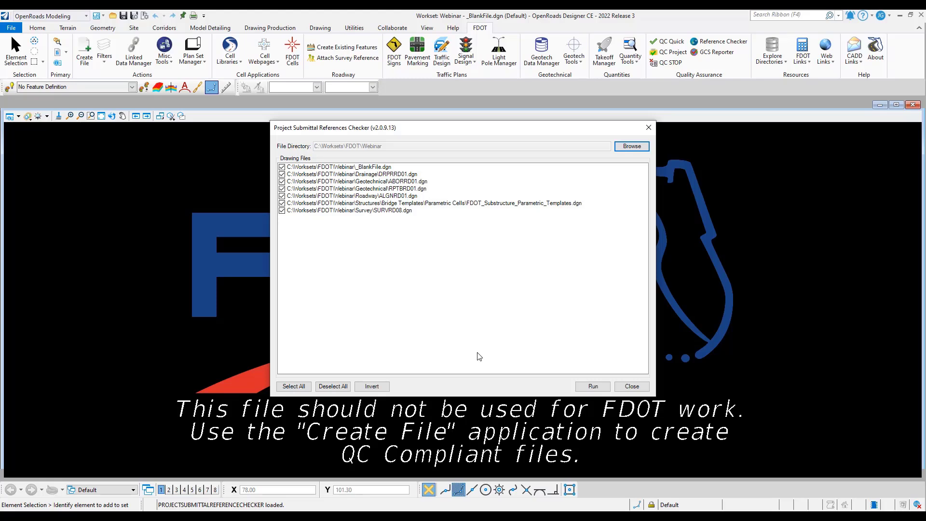
# Try limiting the check to the two Geotechnical drawings, DRPRRD01.dgn alone and SURVRD08.dgn alone, clearing each selection.
pyautogui.click(332, 386)
pyautogui.click(282, 189)
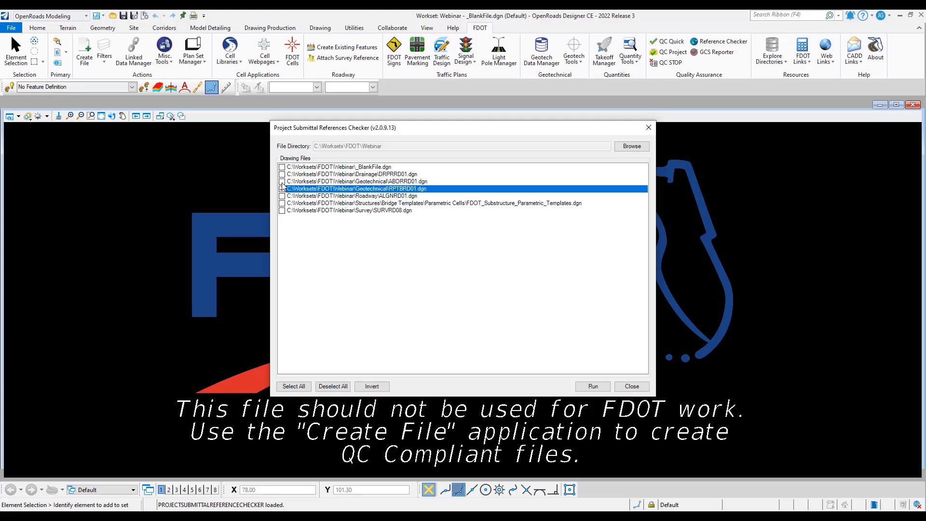
pyautogui.click(282, 181)
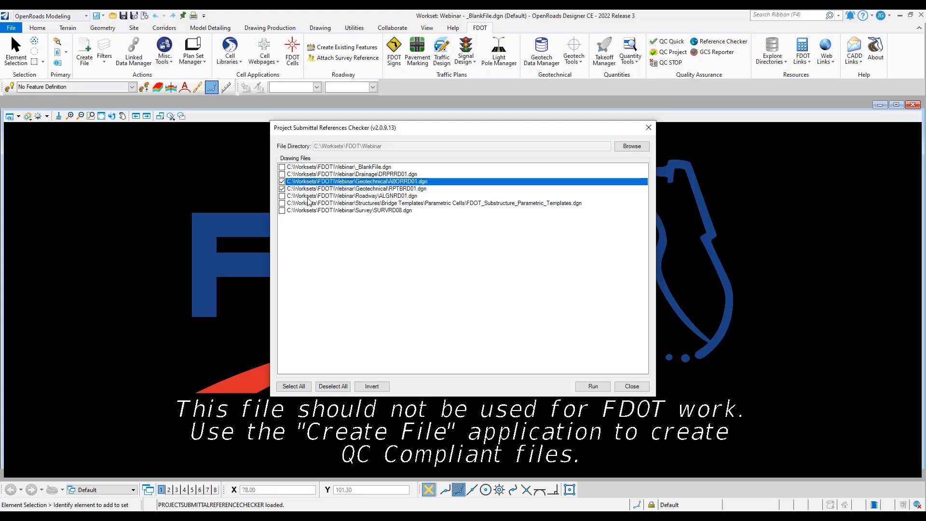
pyautogui.click(325, 387)
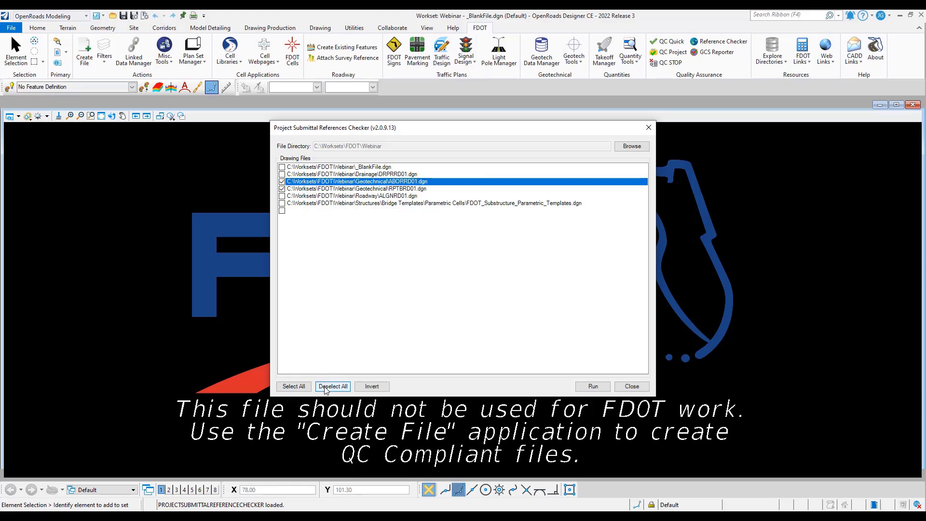
pyautogui.click(326, 387)
pyautogui.click(283, 174)
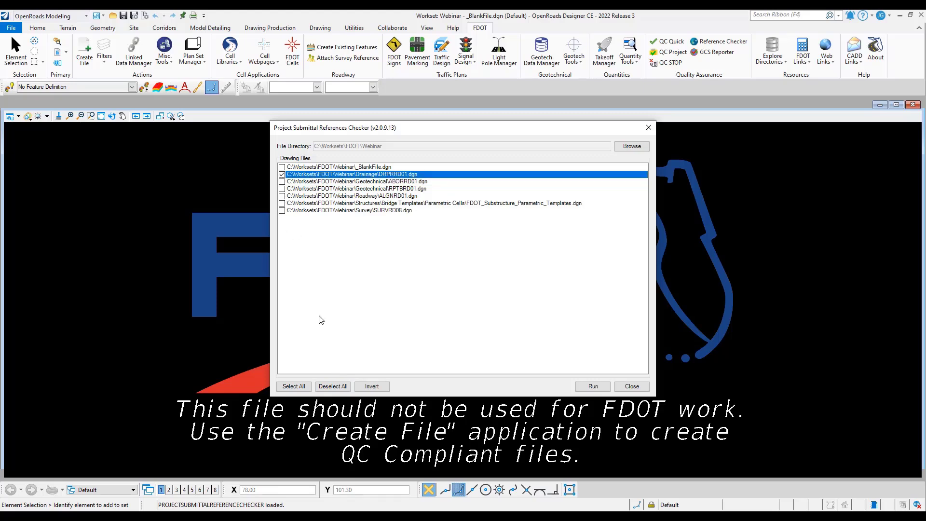
pyautogui.click(333, 386)
pyautogui.click(282, 210)
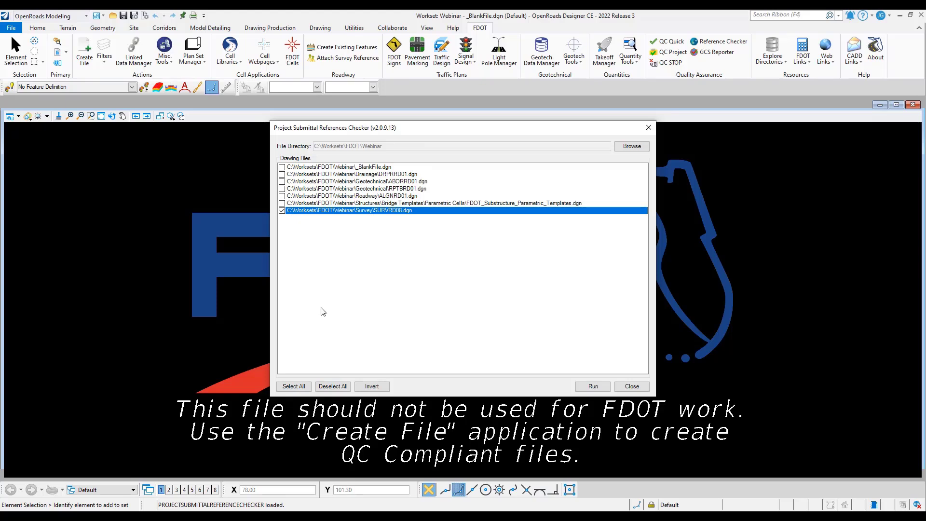
pyautogui.click(332, 387)
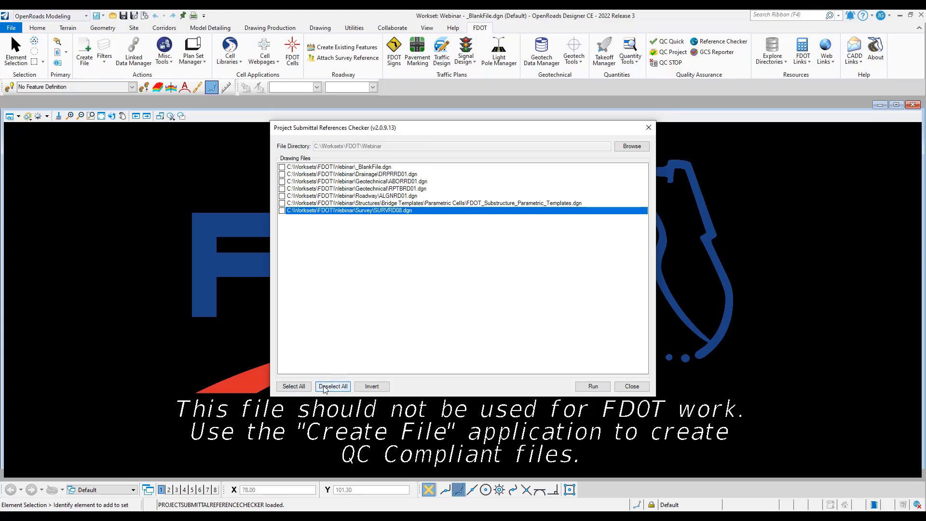
# Run the reference check on all listed drawings except FDOT_Substructure_Parametric_Templates.dgn.
pyautogui.click(299, 387)
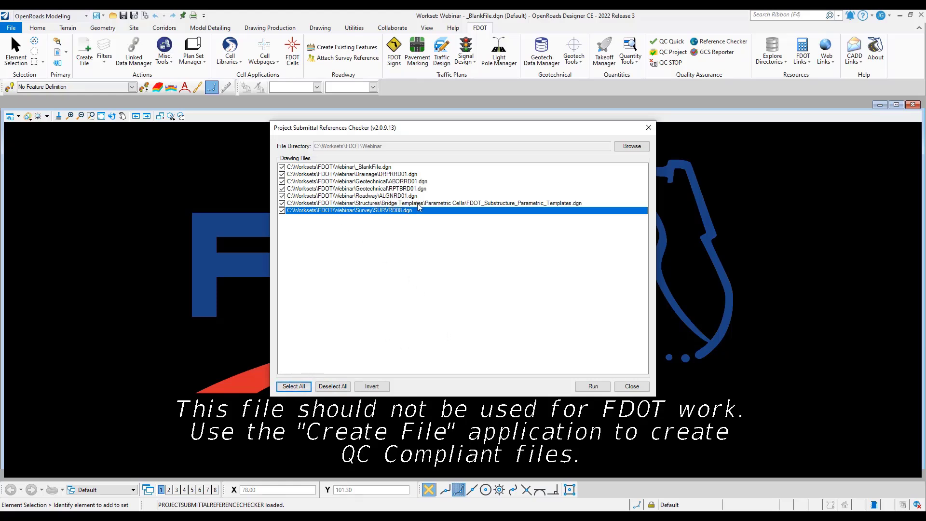
pyautogui.doubleClick(454, 202)
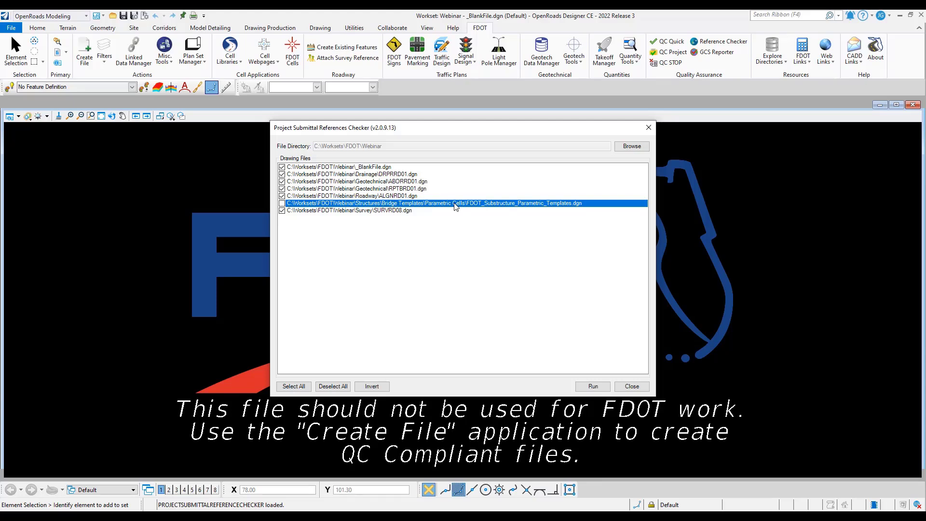
pyautogui.click(589, 387)
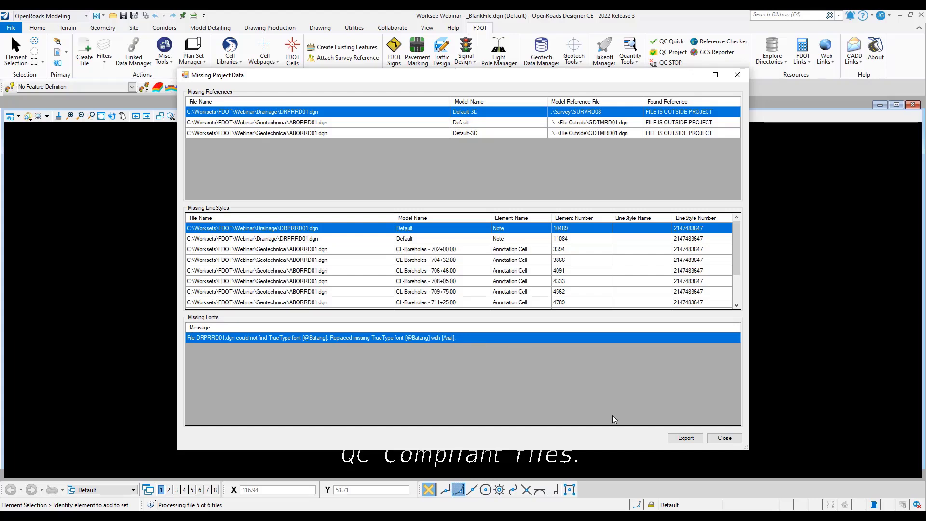
# Export the missing project data to MissingProjectDataReport.xlsx in the Webinar folder and close the Reference Checker.
pyautogui.click(685, 438)
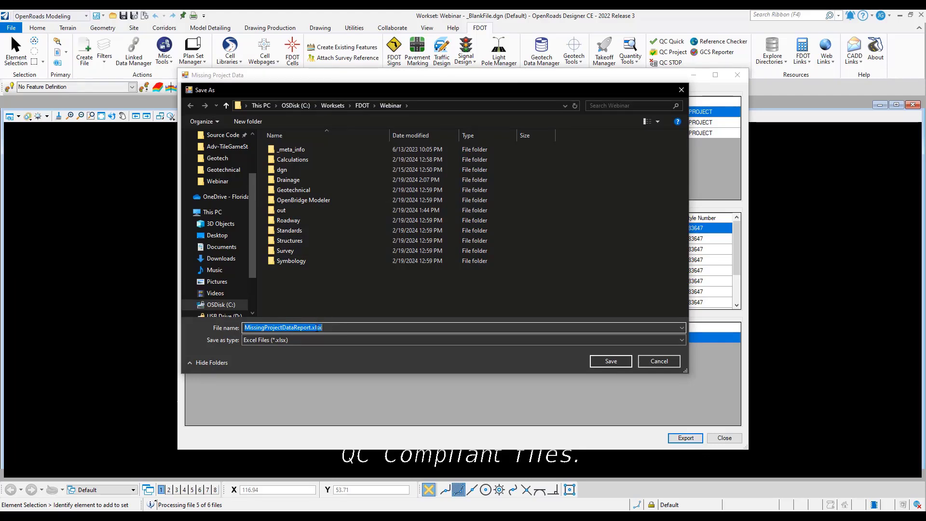
pyautogui.click(610, 361)
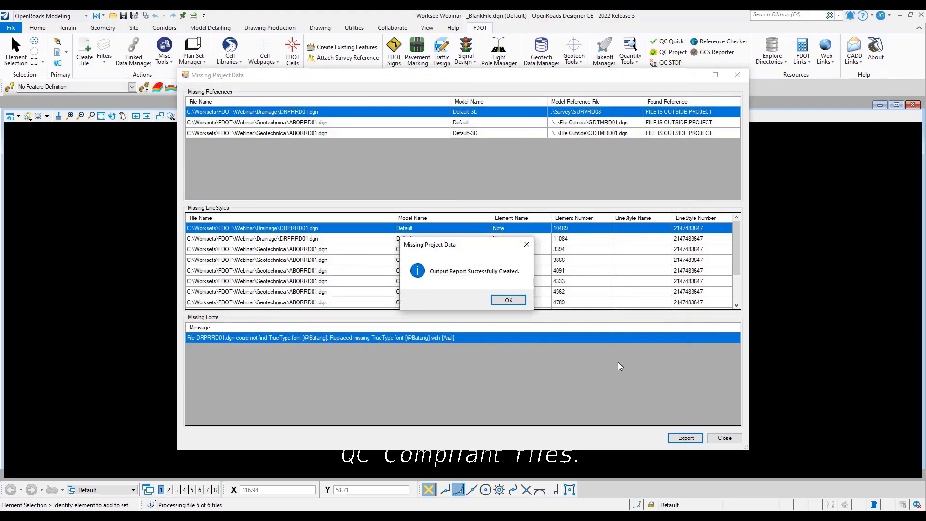
pyautogui.click(509, 301)
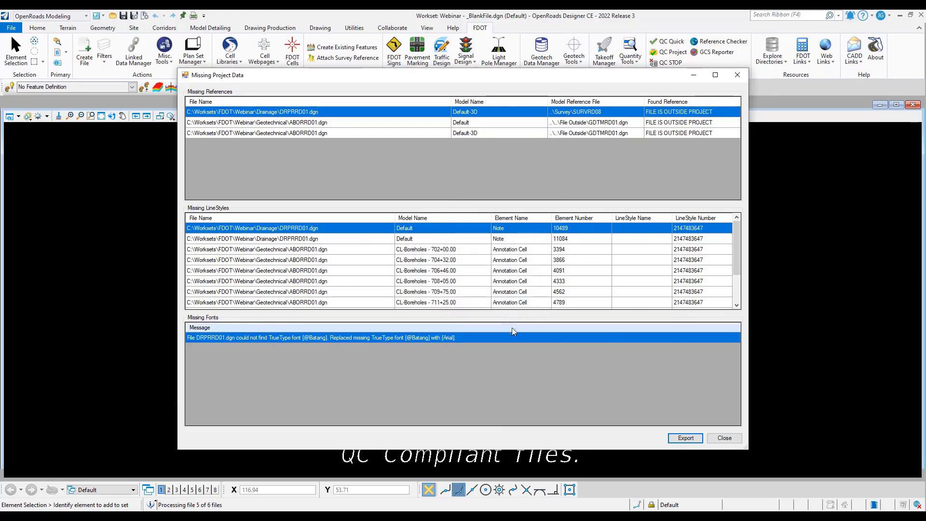
pyautogui.click(719, 440)
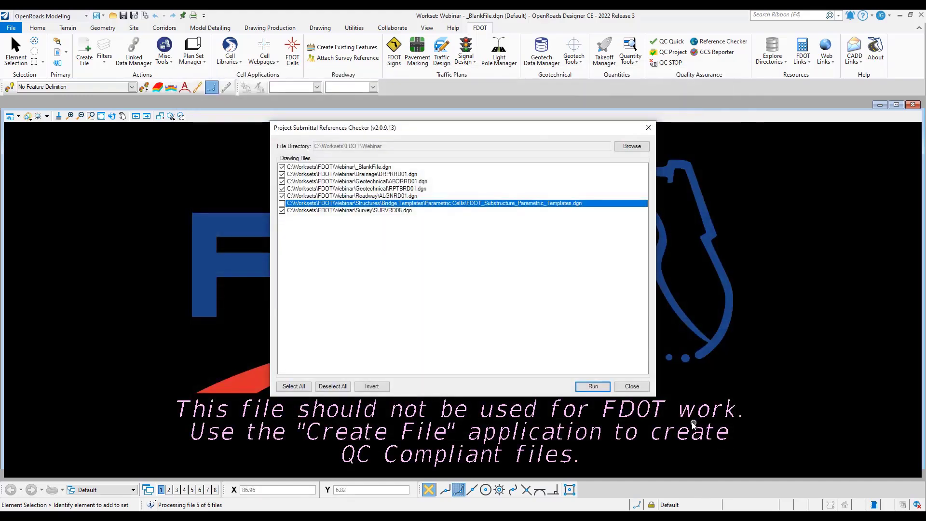
pyautogui.click(635, 387)
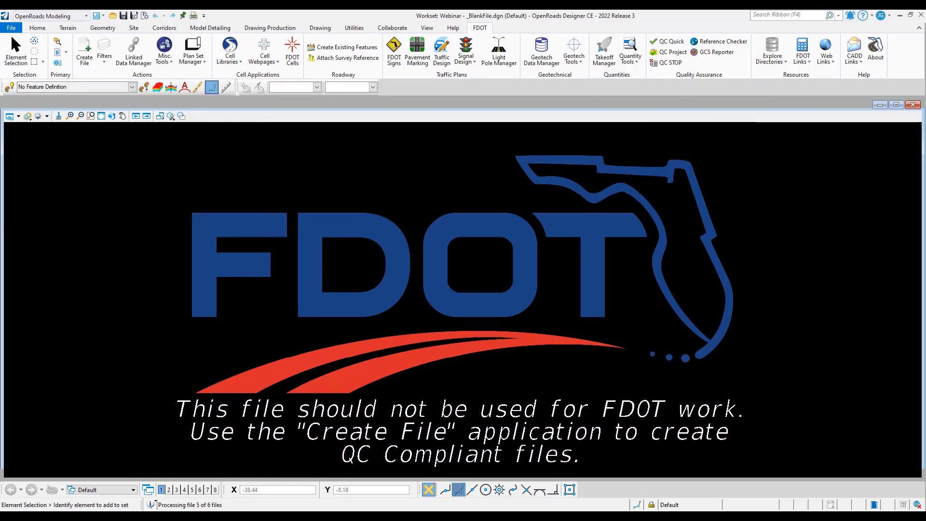
# Switch to File Explorer, open MissingProjectDataReport.xlsx from the Webinar folder in Excel and bring its window fully into view.
pyautogui.moveTo(193, 516)
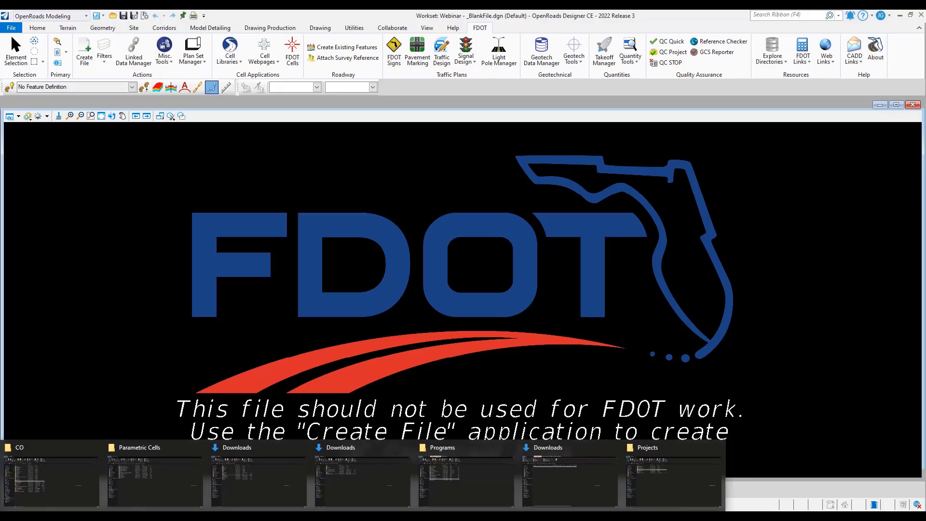
pyautogui.click(187, 483)
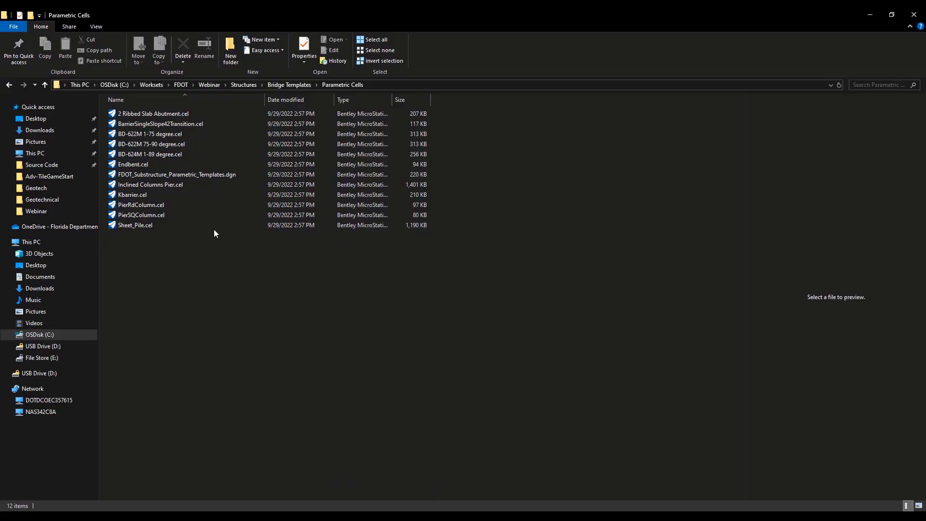
pyautogui.click(210, 86)
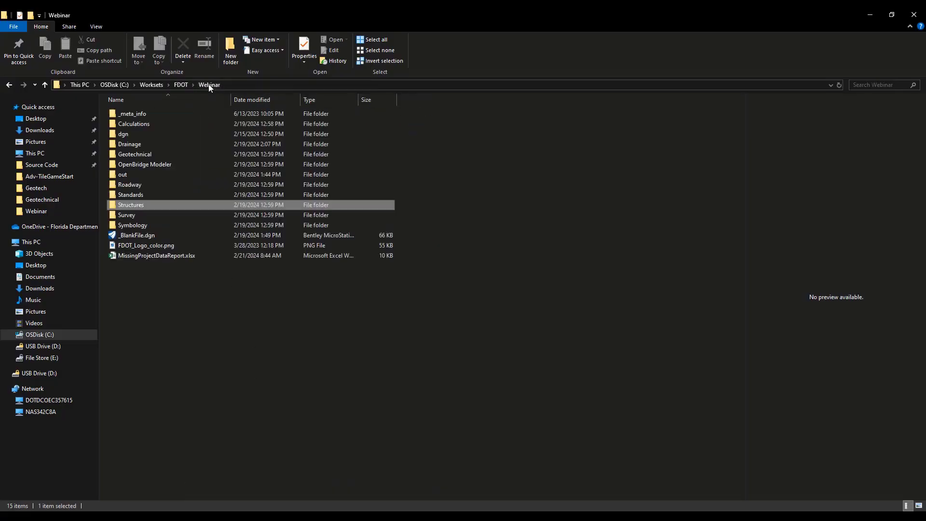
pyautogui.click(159, 257)
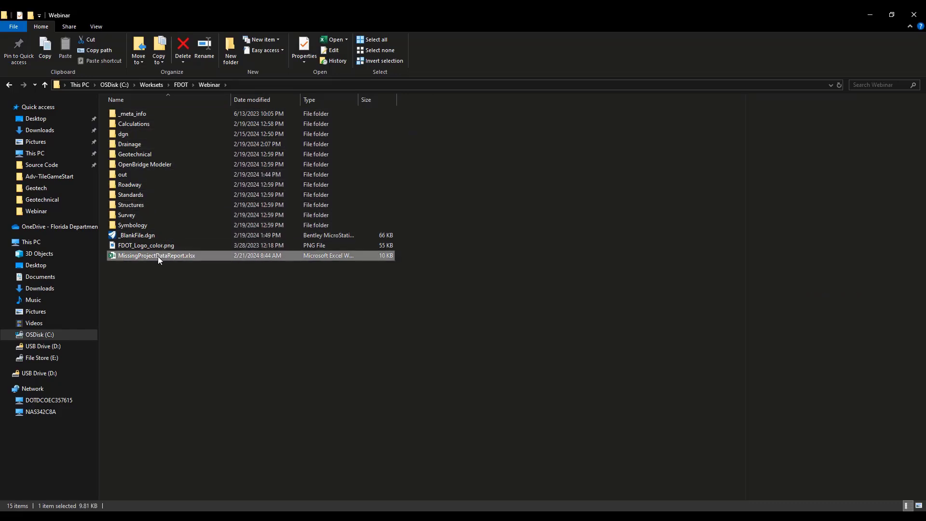
pyautogui.doubleClick(158, 257)
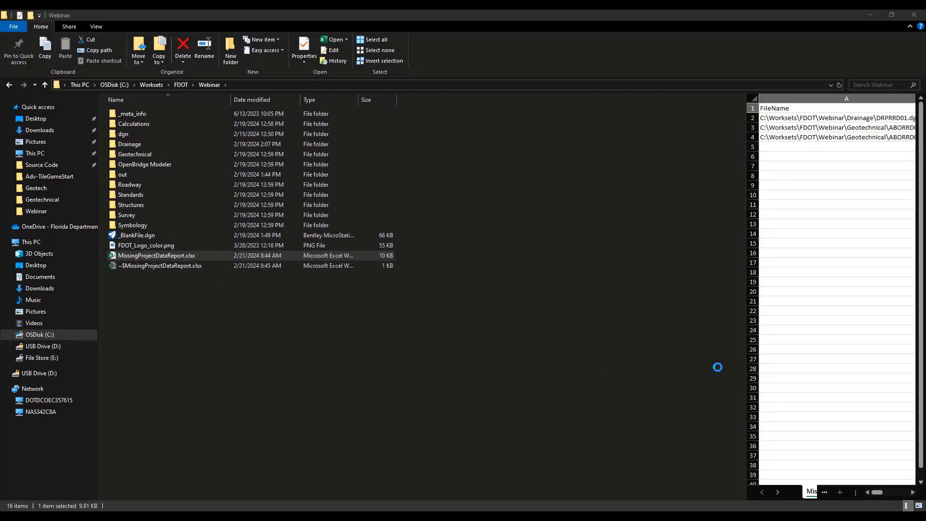
pyautogui.moveTo(925, 92); pyautogui.dragTo(492, 10)
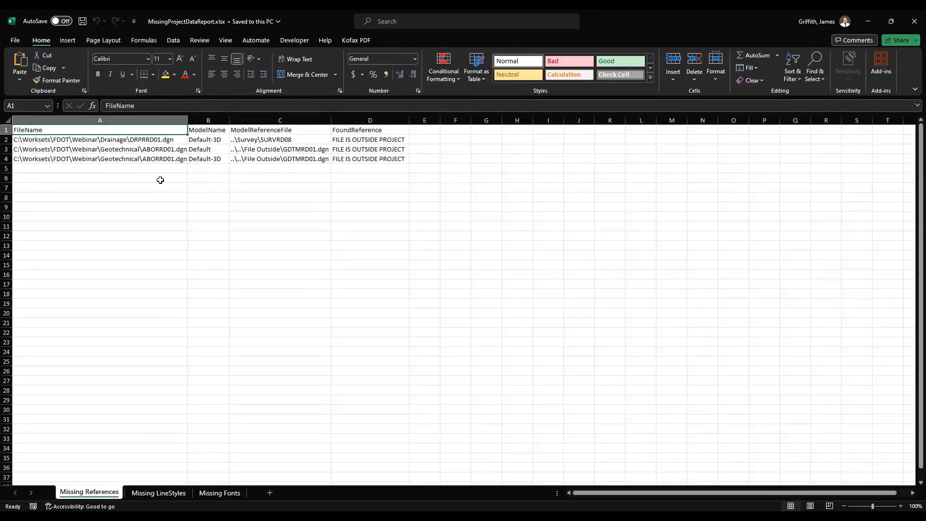
# Review the report's Missing LineStyles, Missing Fonts and Missing References sheets.
pyautogui.click(169, 494)
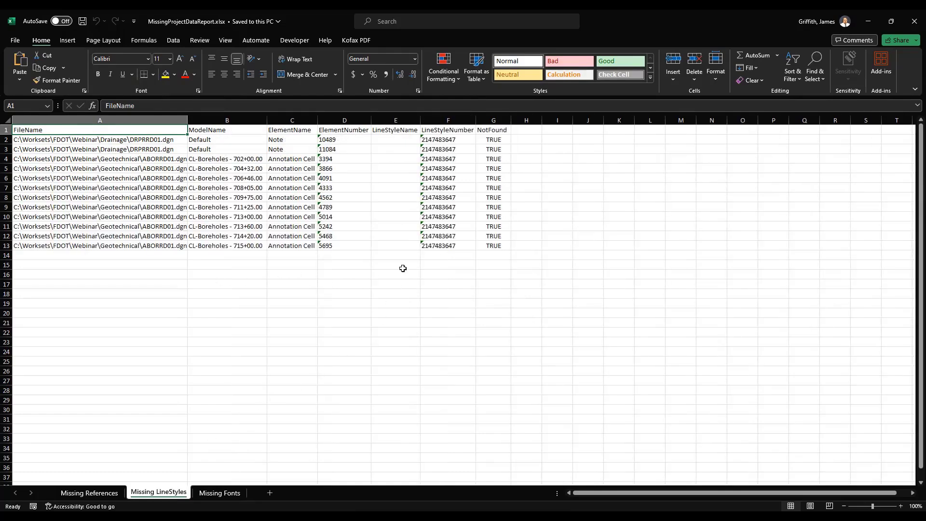
pyautogui.click(220, 493)
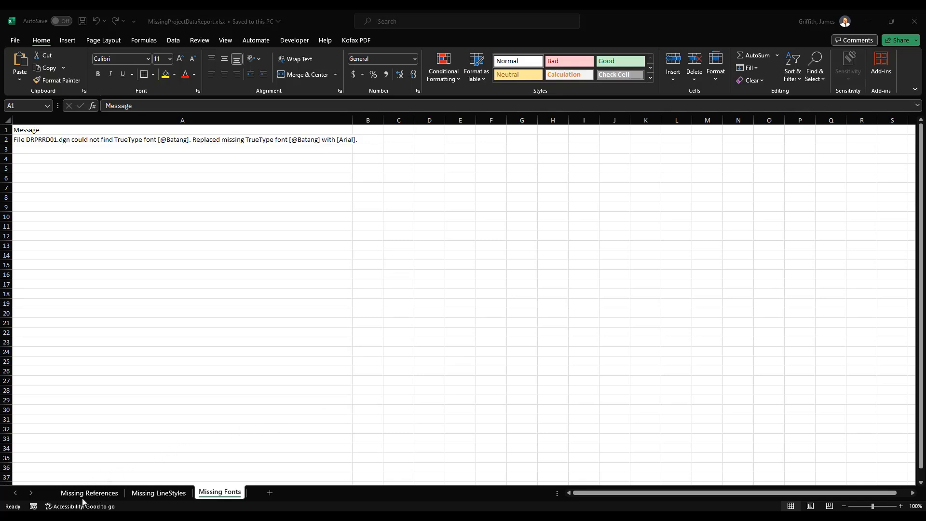
pyautogui.click(100, 495)
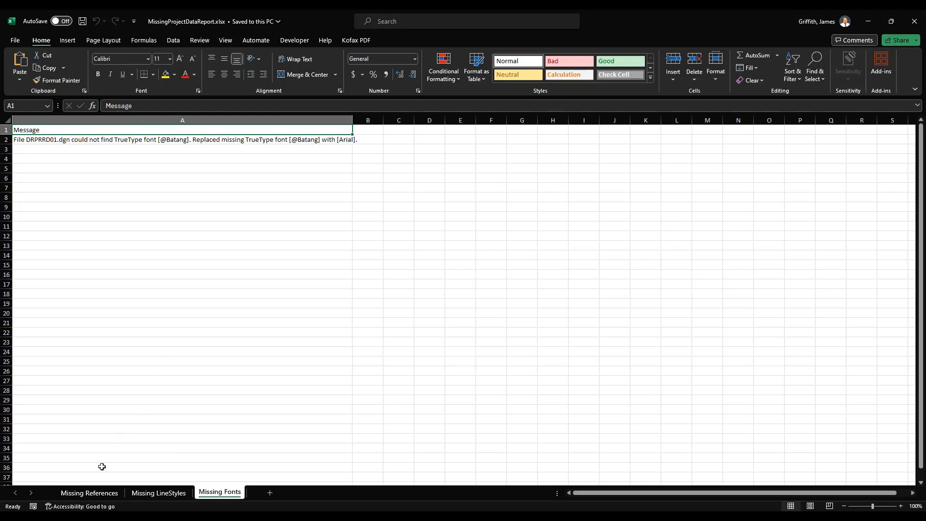
pyautogui.click(99, 493)
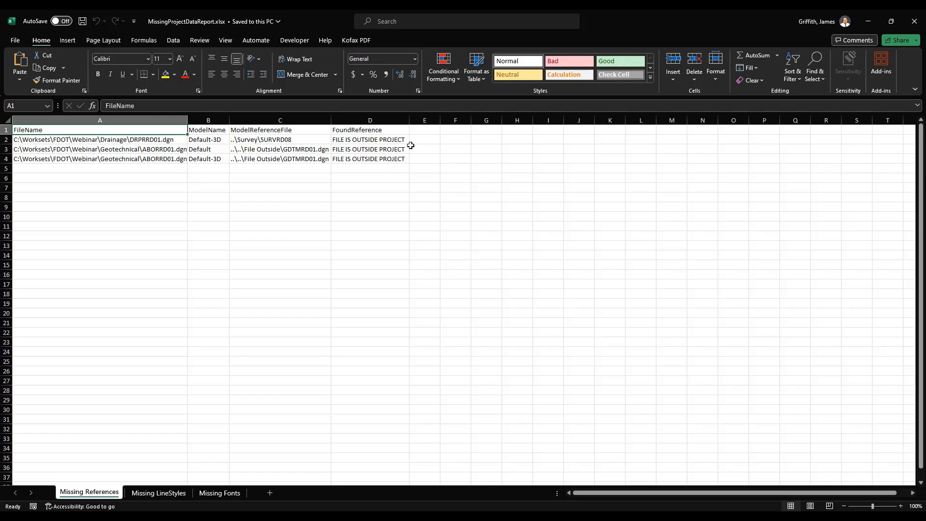
# Compare the report's SURVRD08 reference entry with the files in the Webinar project's Survey folder, shown side by side.
pyautogui.moveTo(620, 21); pyautogui.dragTo(925, 114)
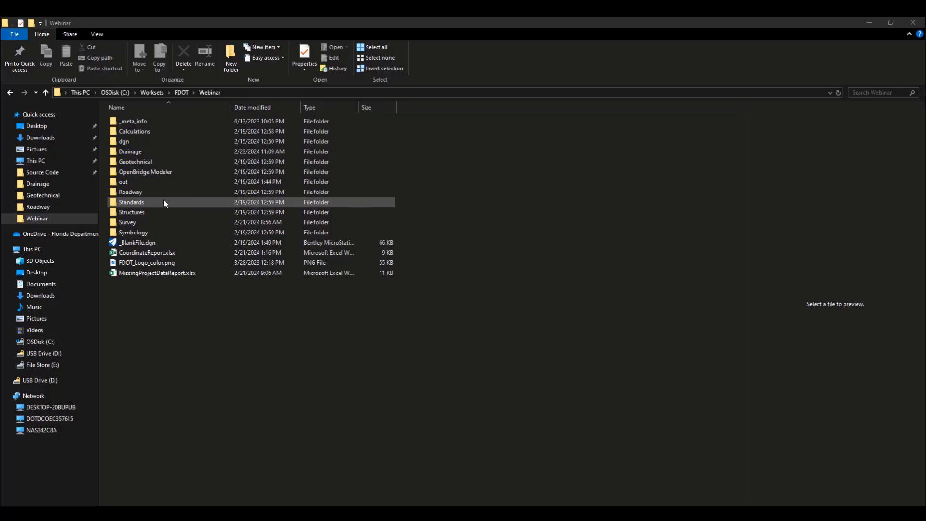
pyautogui.doubleClick(139, 222)
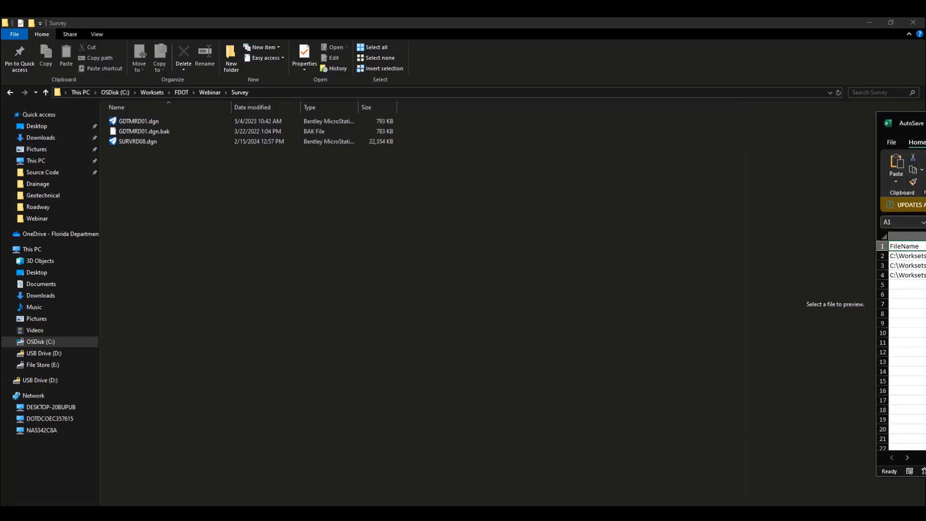
pyautogui.moveTo(925, 106); pyautogui.dragTo(653, 103)
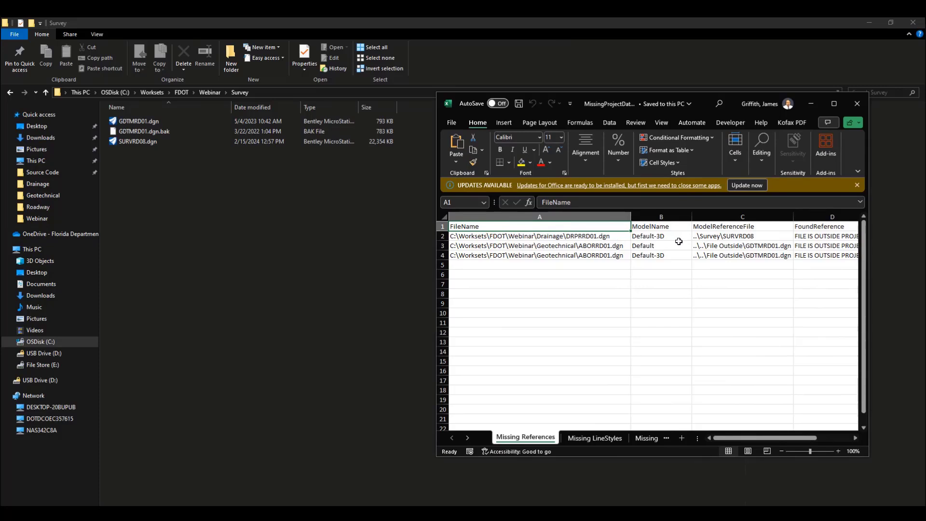
pyautogui.click(718, 239)
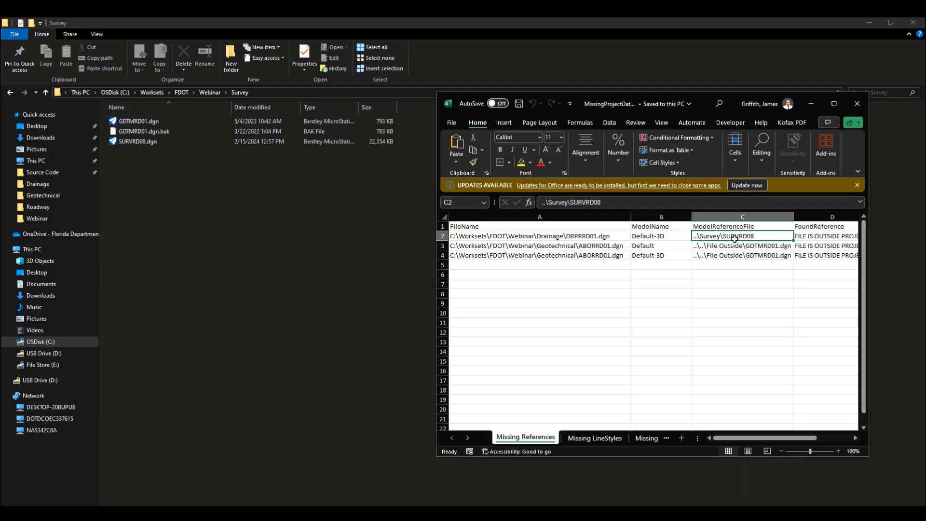
# Switch to OpenRoads Designer and open DRPRRD01.dgn from the Webinar project's Drainage folder.
pyautogui.click(145, 141)
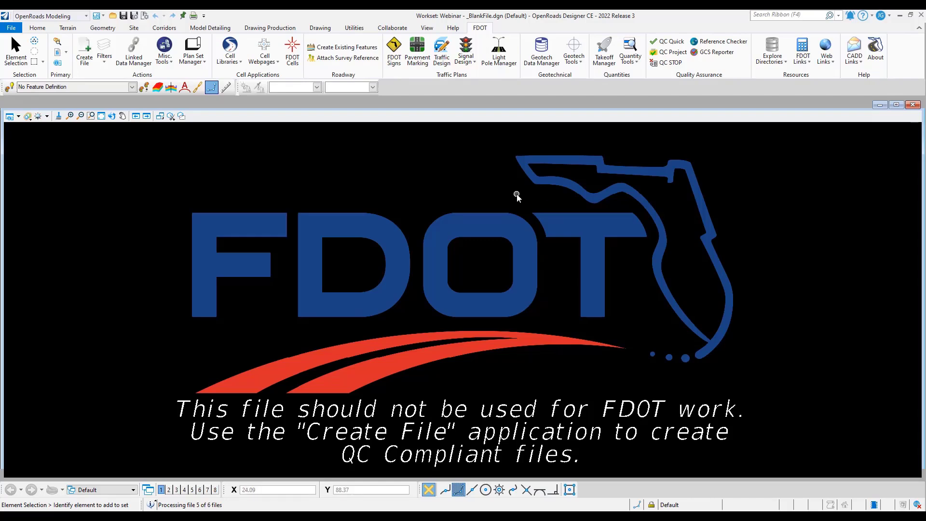
pyautogui.click(113, 18)
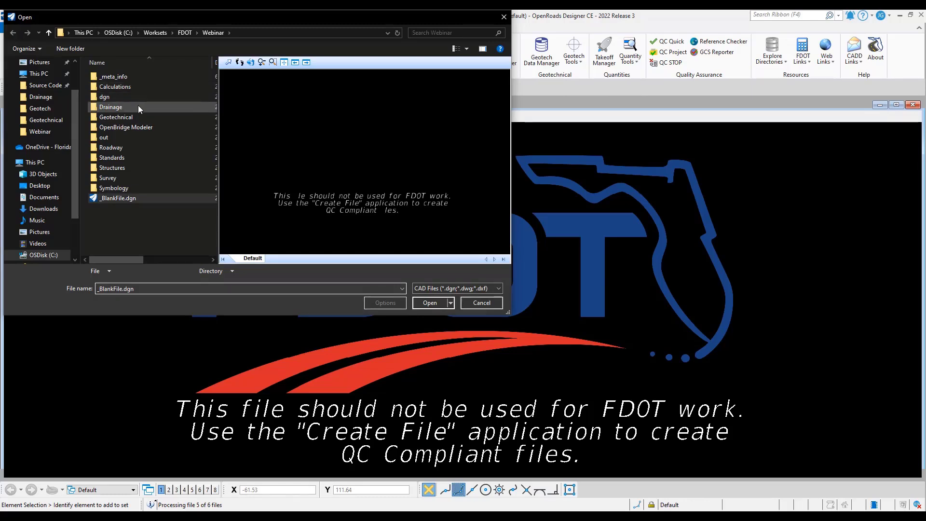
pyautogui.click(138, 106)
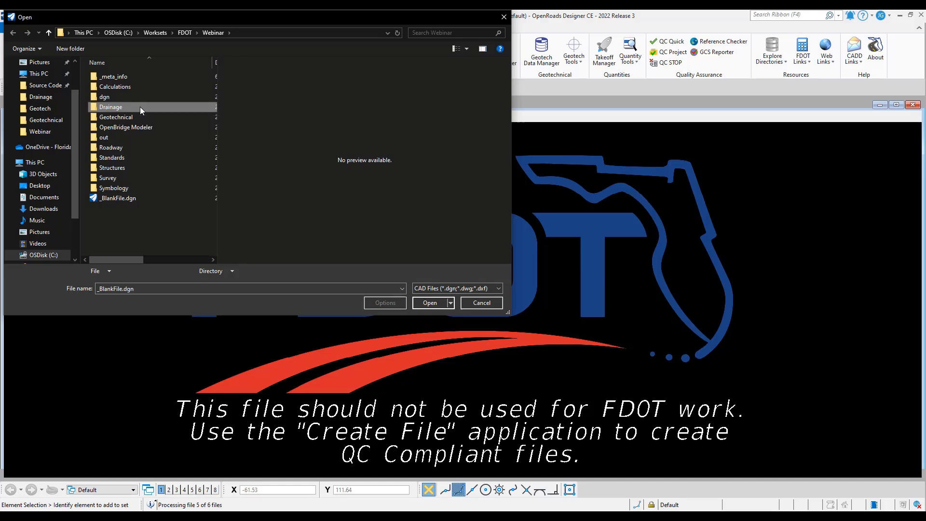
pyautogui.doubleClick(140, 106)
pyautogui.doubleClick(129, 87)
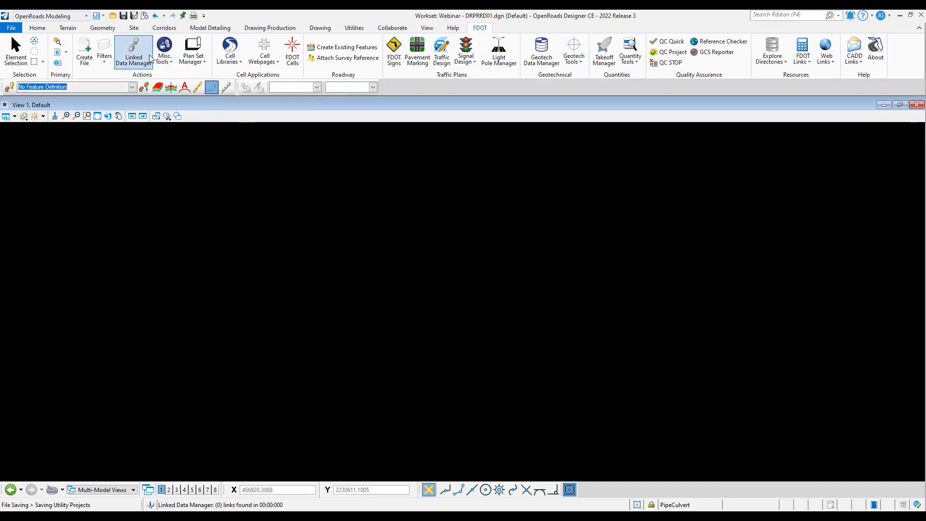
# Check the missing references report for the model affected in DRPRRD01.dgn and activate the drawing's Default-3D model.
pyautogui.click(42, 29)
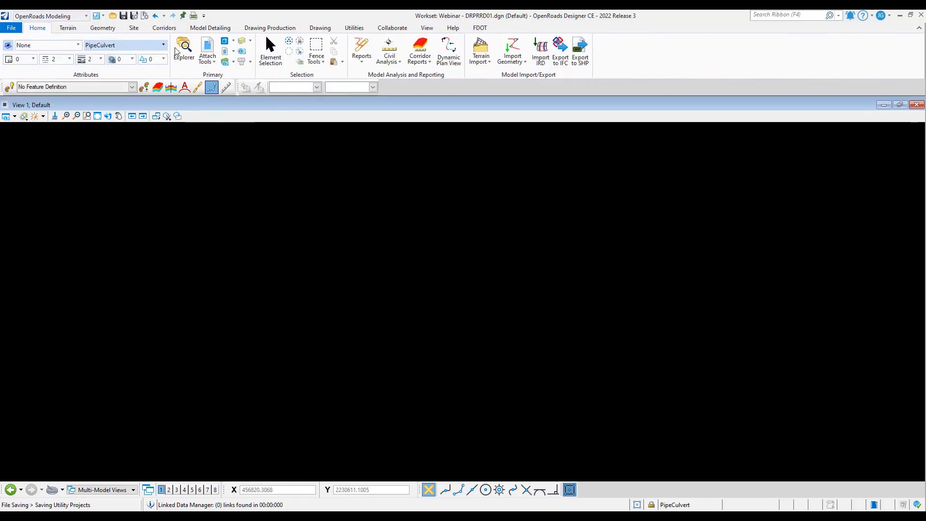
pyautogui.click(227, 42)
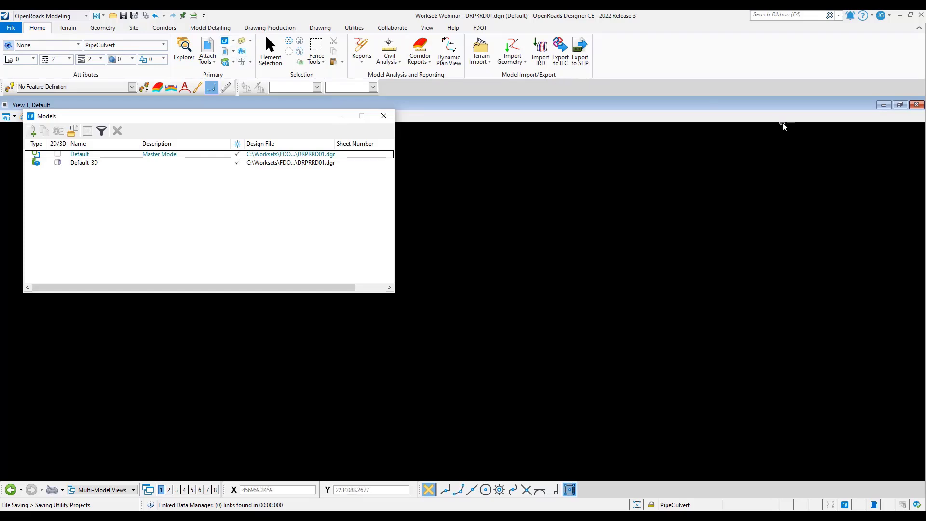
pyautogui.moveTo(925, 72); pyautogui.dragTo(925, 99)
pyautogui.moveTo(583, 103); pyautogui.dragTo(463, 83)
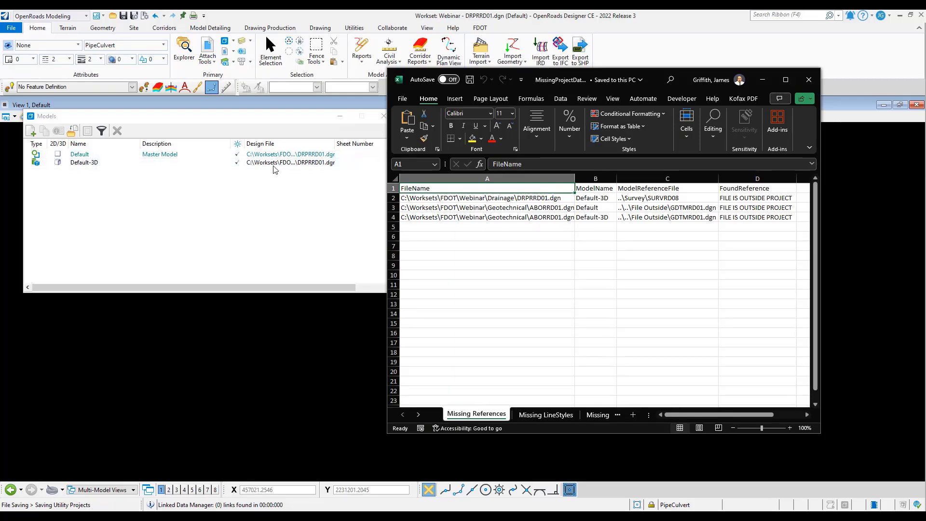
pyautogui.moveTo(623, 72); pyautogui.dragTo(925, 135)
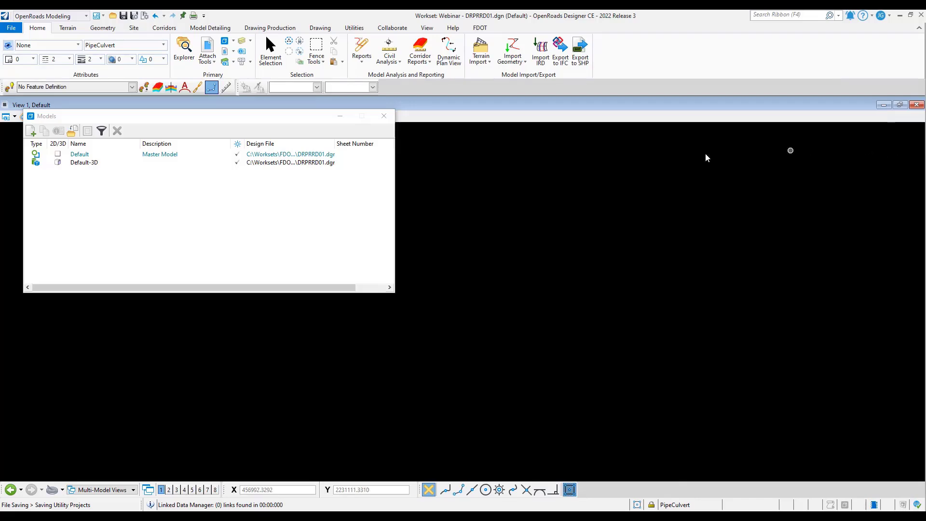
pyautogui.click(87, 164)
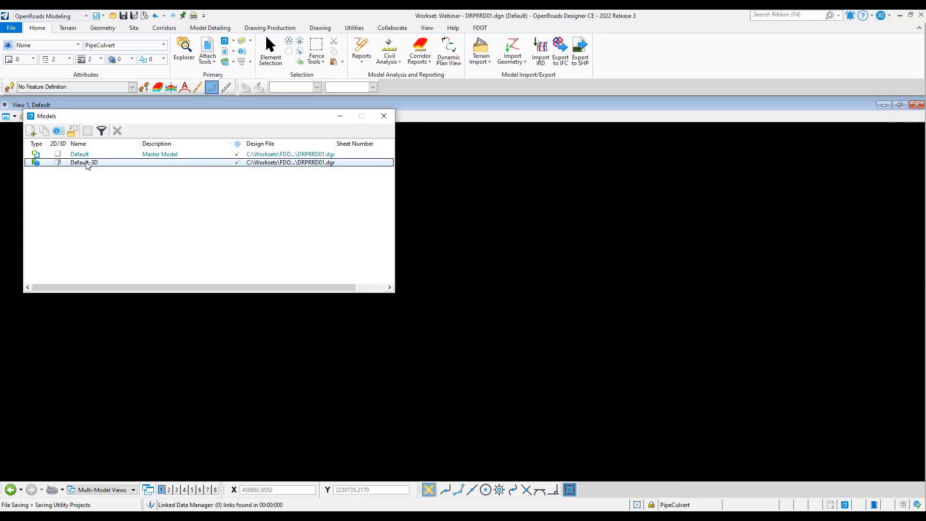
pyautogui.doubleClick(87, 164)
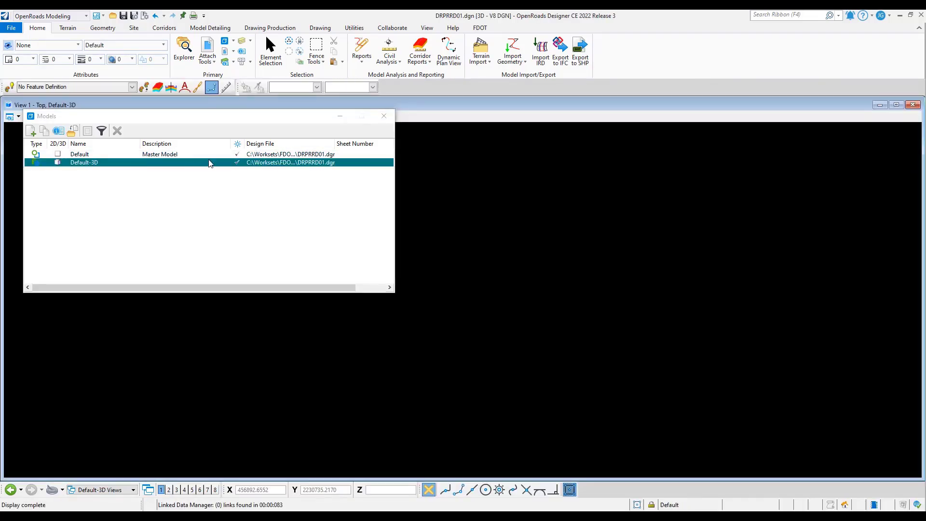
pyautogui.click(385, 116)
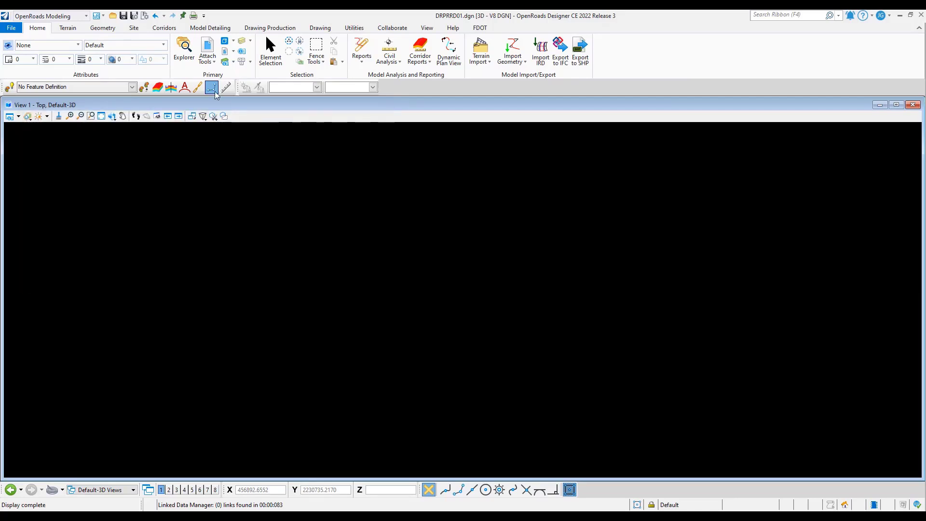
# Reattach the ..\Survey\SURVRD08 reference to SURVRD08.dgn in the Survey folder with Save Relative Path enabled.
pyautogui.click(207, 46)
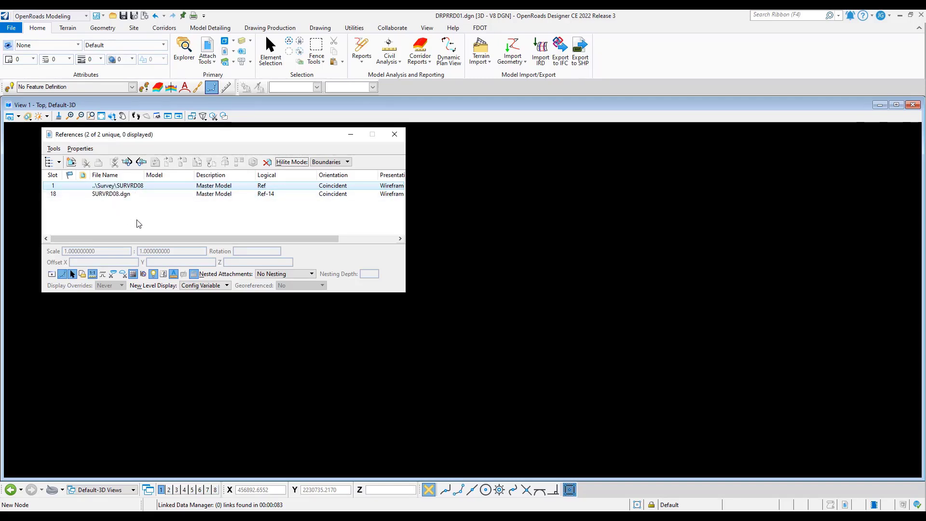
pyautogui.doubleClick(134, 188)
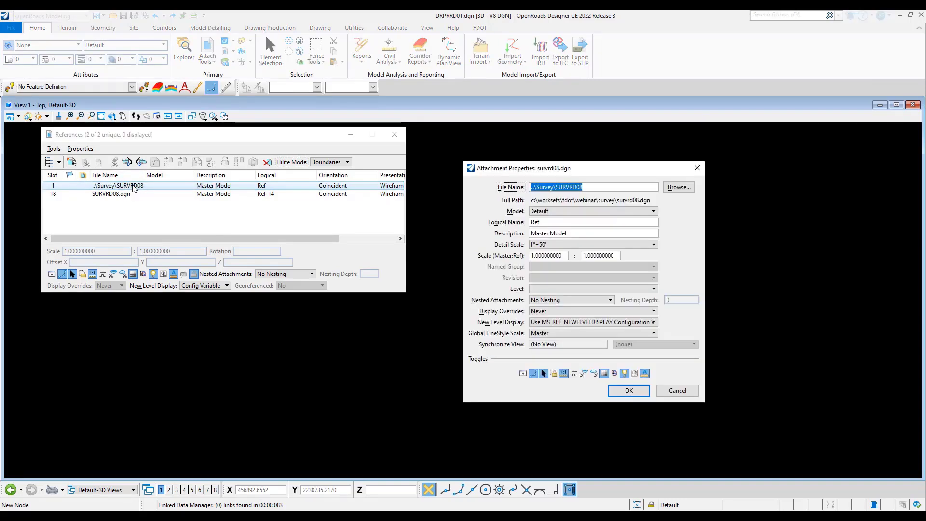
pyautogui.click(679, 188)
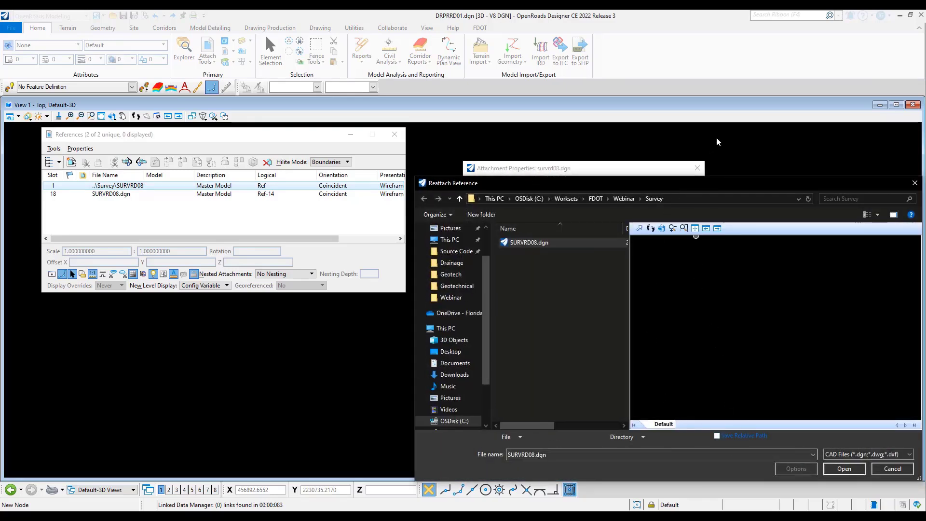
pyautogui.moveTo(736, 182); pyautogui.dragTo(501, 81)
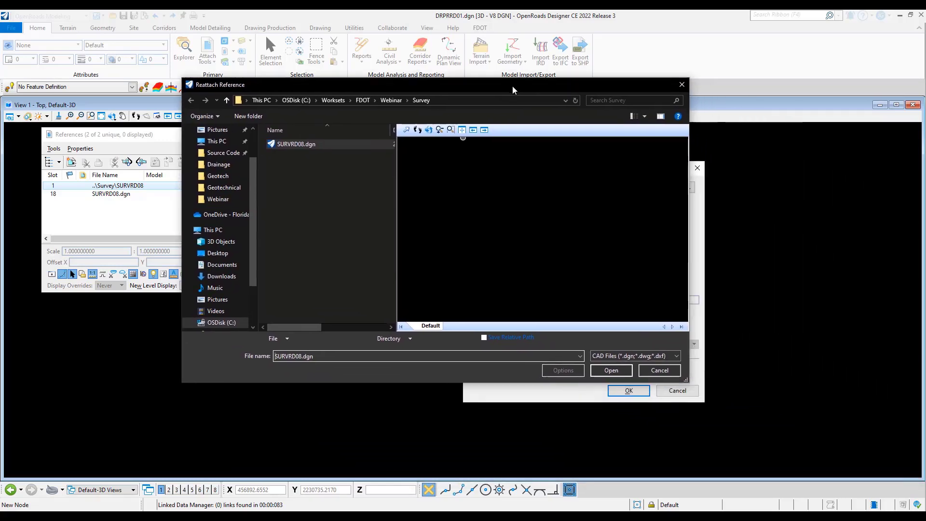
pyautogui.click(482, 336)
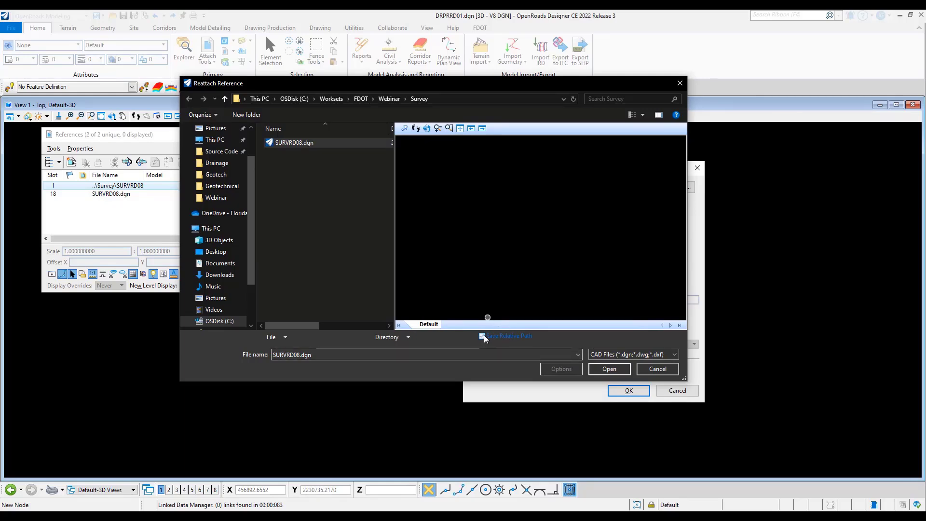
pyautogui.click(609, 369)
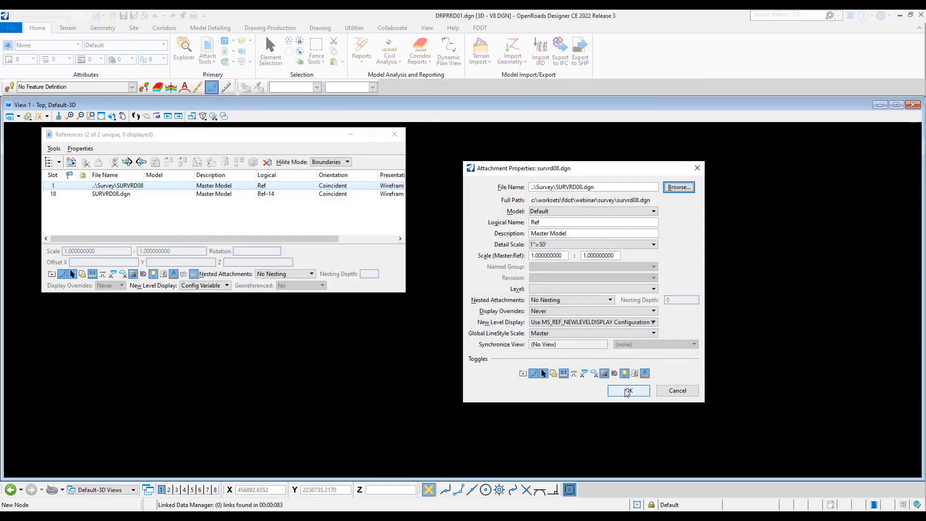
pyautogui.click(627, 391)
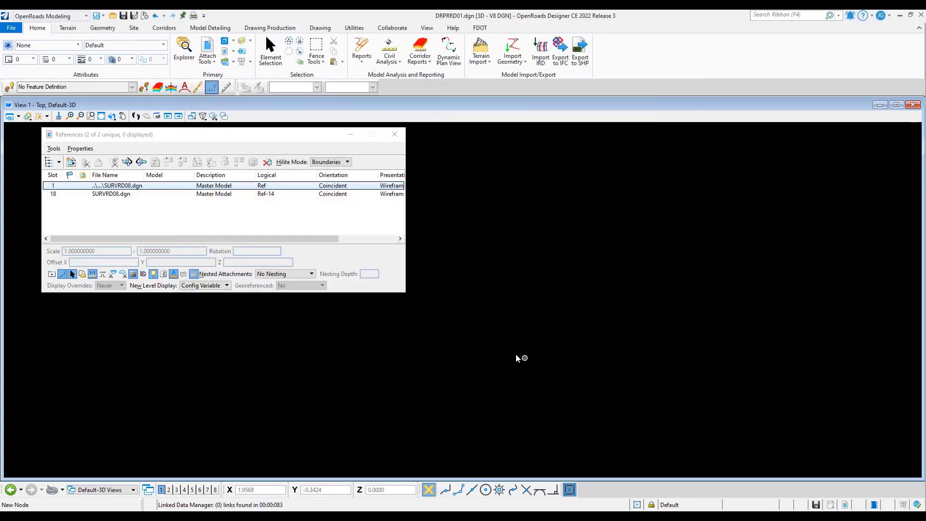
# Reattach the Ref-14 reference to SURVRD08.dgn with Save Relative Path enabled, close the references list and save the drawing.
pyautogui.click(115, 195)
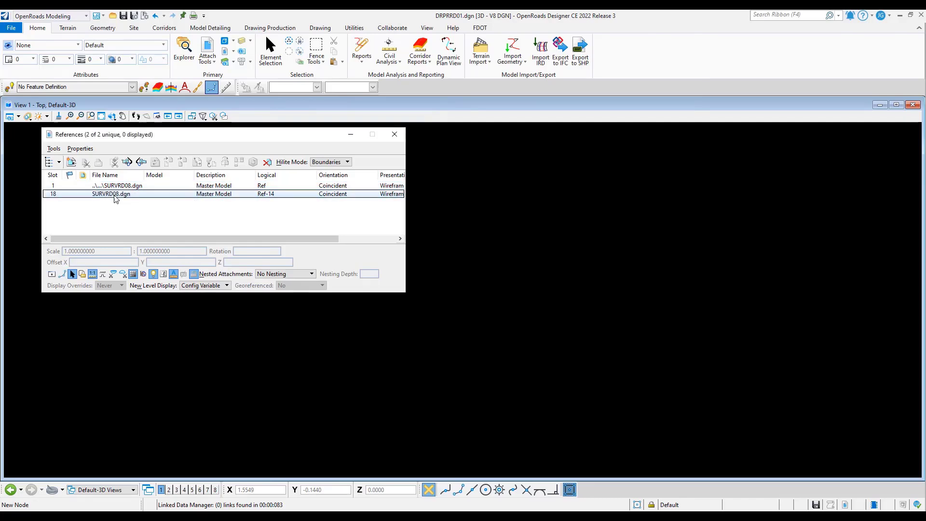
pyautogui.doubleClick(115, 195)
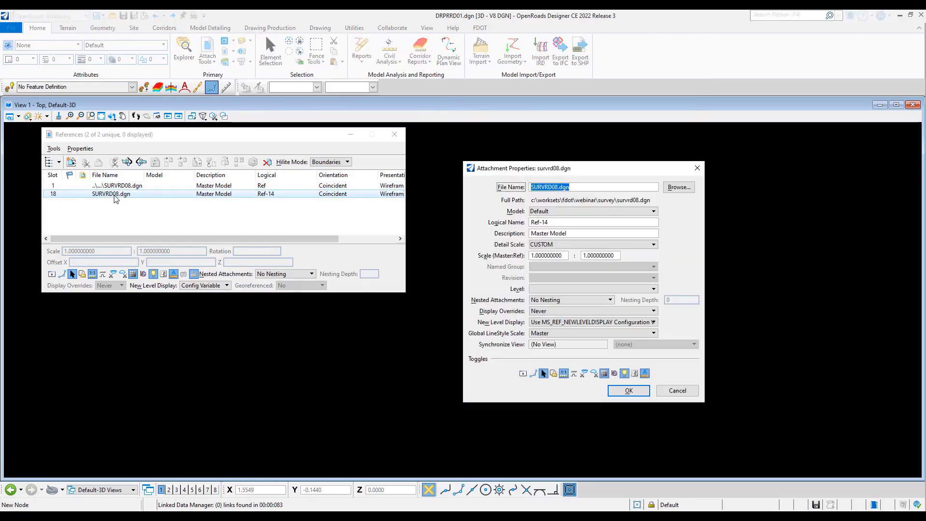
pyautogui.click(675, 188)
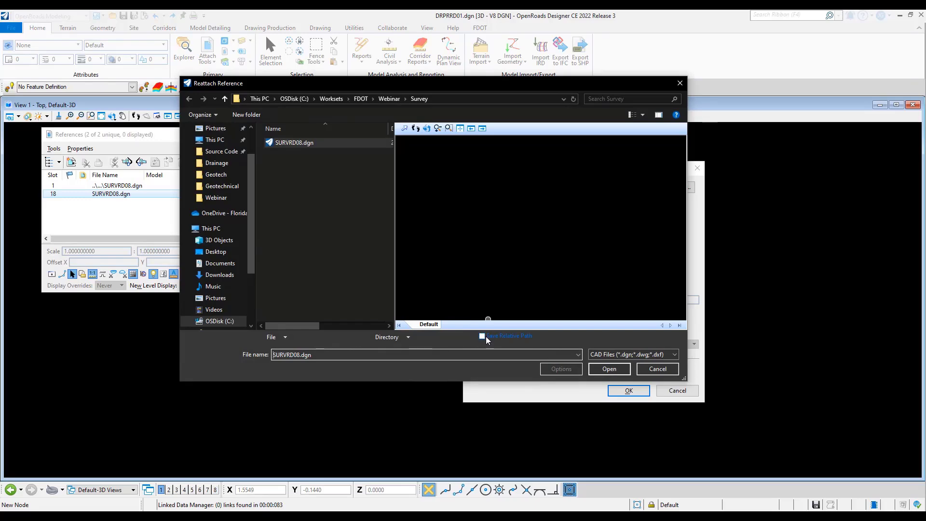
pyautogui.click(485, 336)
pyautogui.click(594, 370)
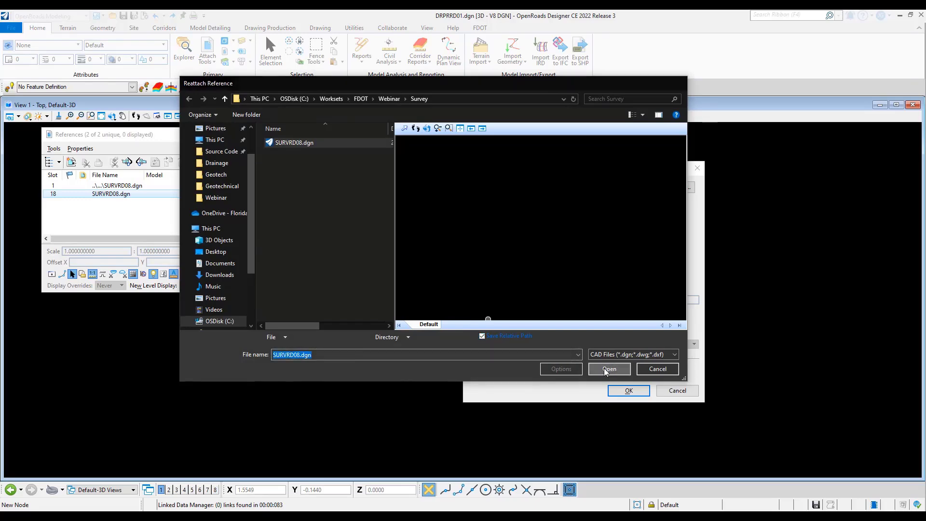
pyautogui.click(637, 390)
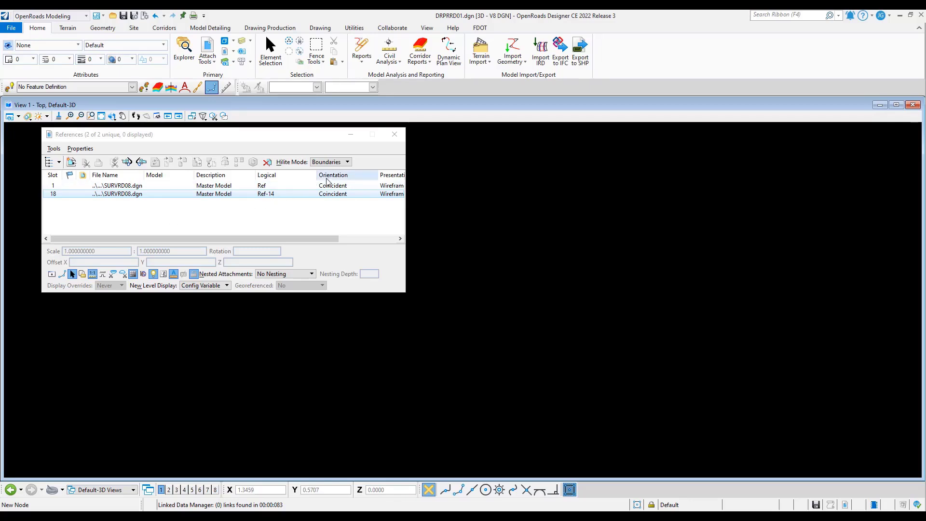
pyautogui.click(396, 134)
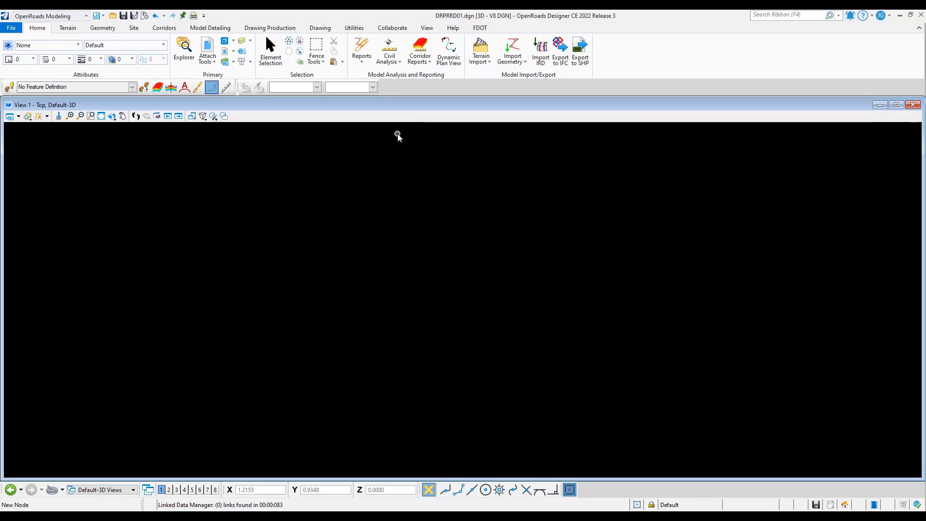
pyautogui.hotkey('ctrl', 's')
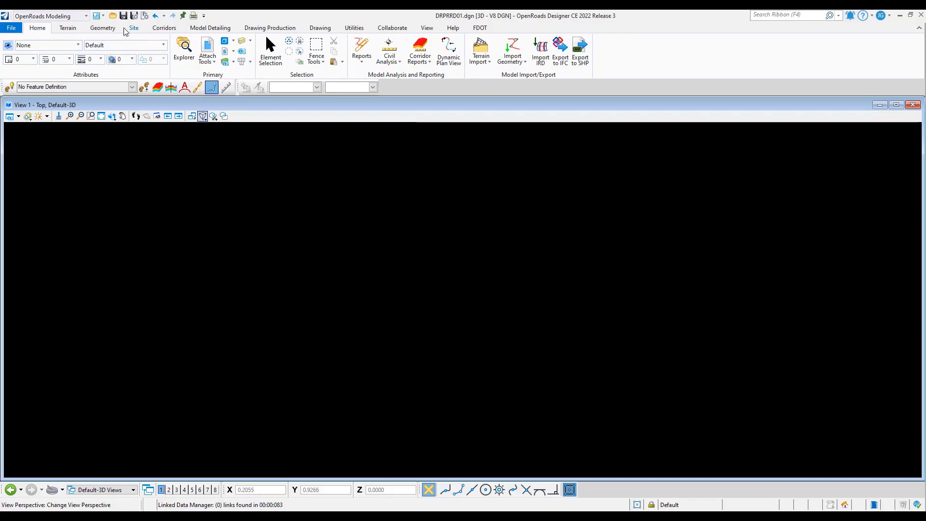
# Open ABORRD01.dgn from the Webinar project's Geotechnical folder.
pyautogui.click(116, 17)
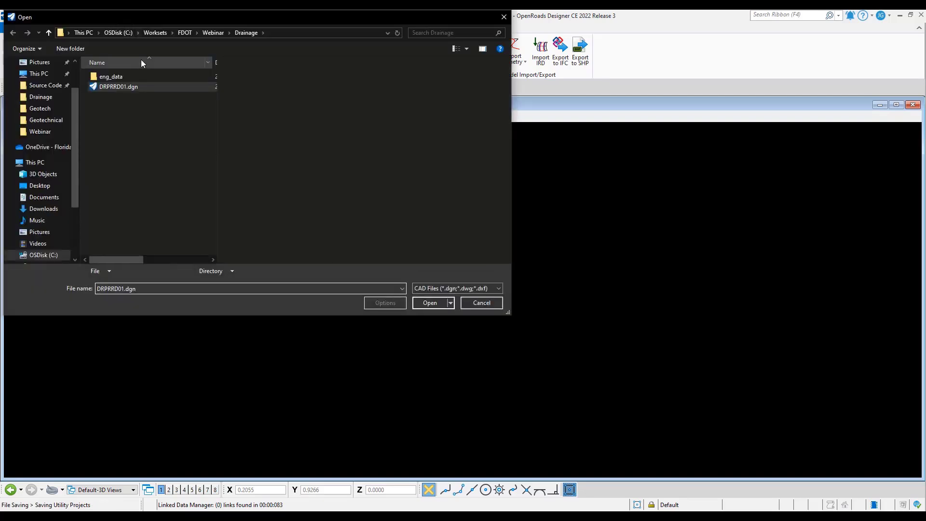
pyautogui.click(214, 33)
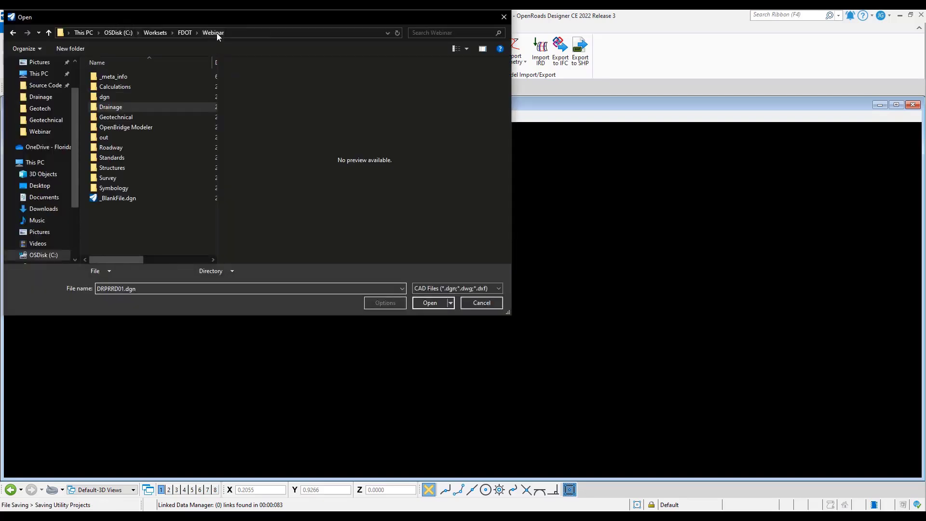
pyautogui.doubleClick(128, 117)
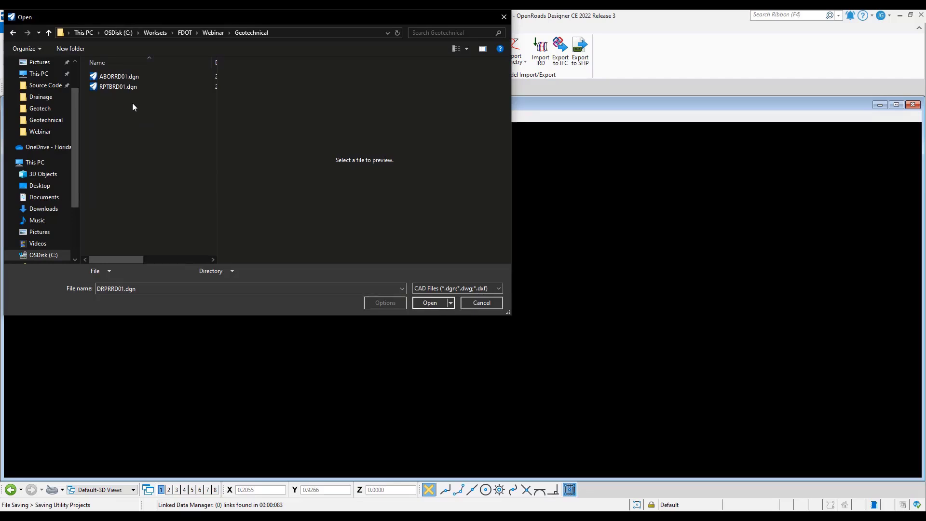
pyautogui.doubleClick(137, 78)
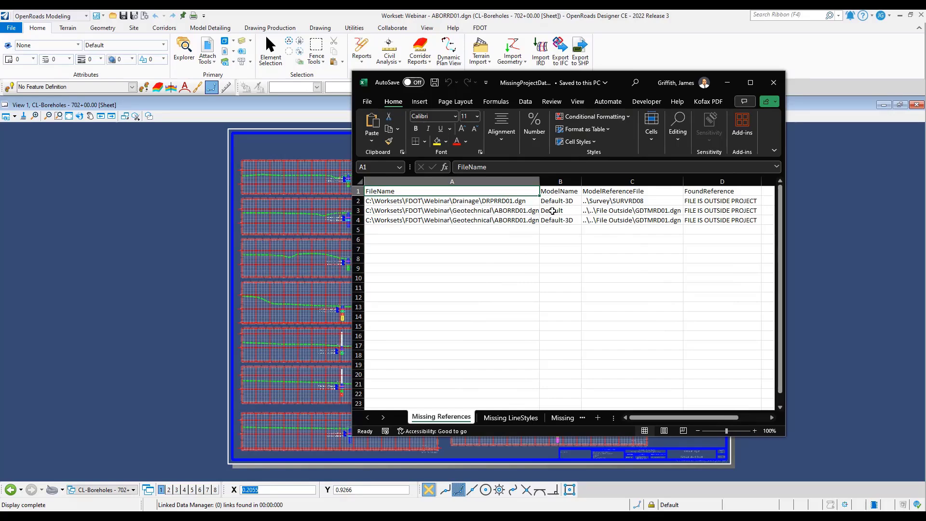
# Widen the report's FileName column to check the models listed for ABORRD01.dgn, and activate the drawing's Default model.
pyautogui.moveTo(538, 181); pyautogui.dragTo(607, 183)
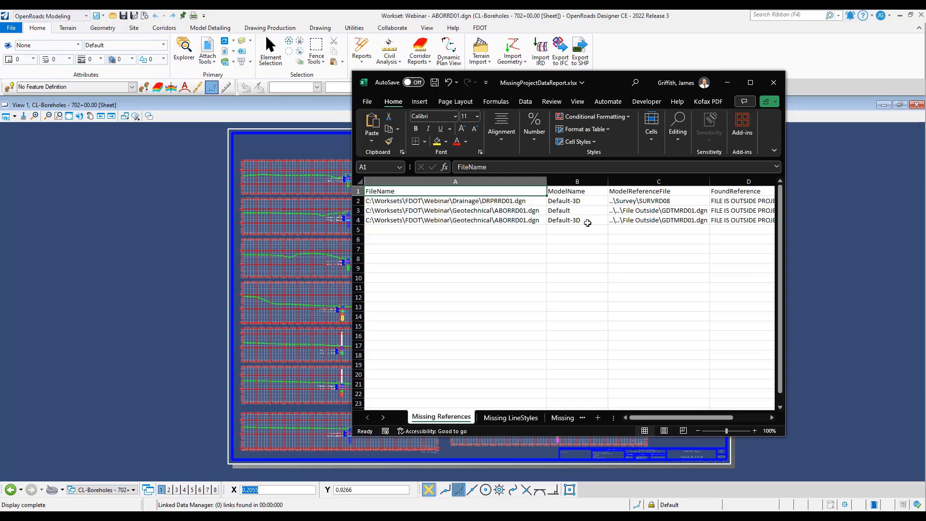
pyautogui.moveTo(603, 83); pyautogui.dragTo(925, 84)
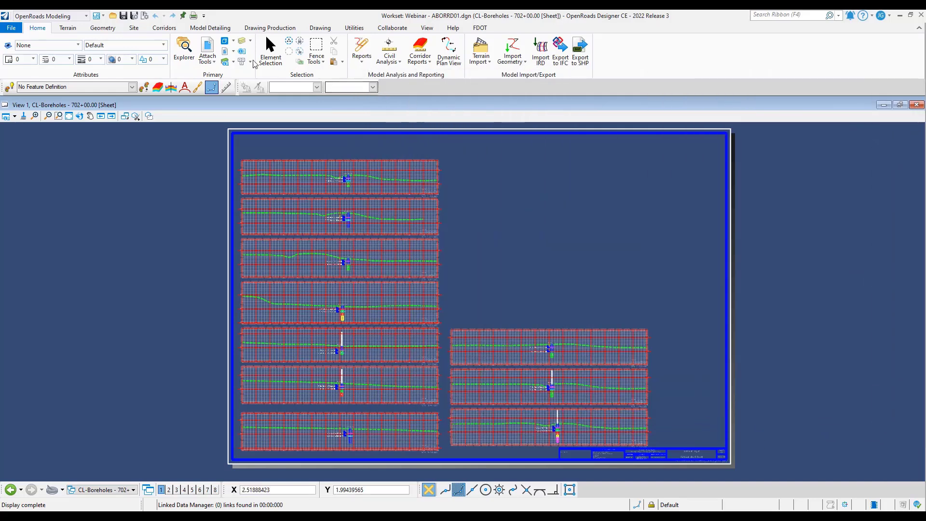
pyautogui.click(225, 46)
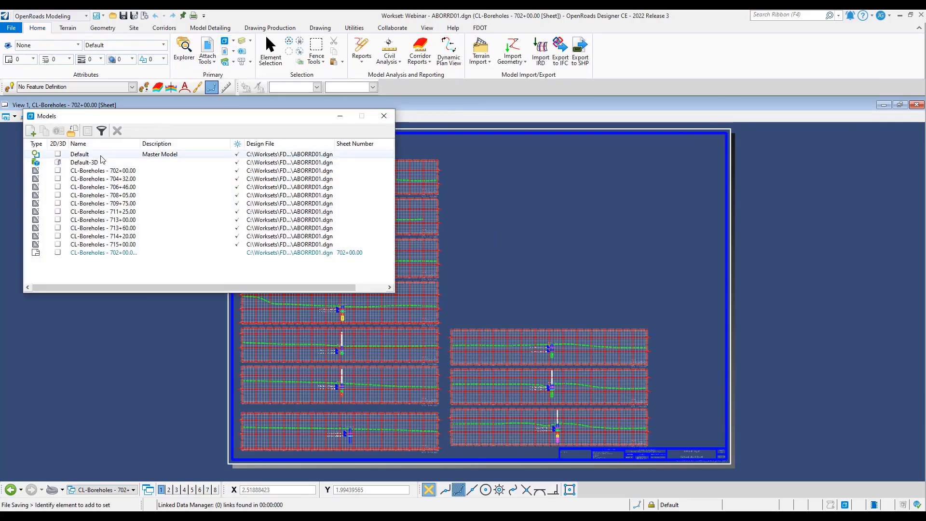
pyautogui.doubleClick(96, 154)
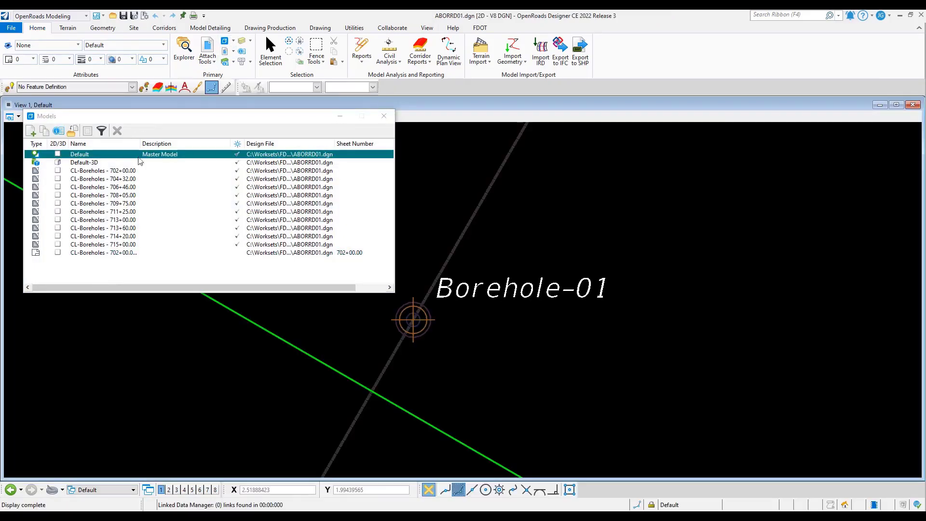
# Open the Default model's references list and widen its File Name column to read the full path of the GDTMRD01.dgn reference.
pyautogui.click(215, 49)
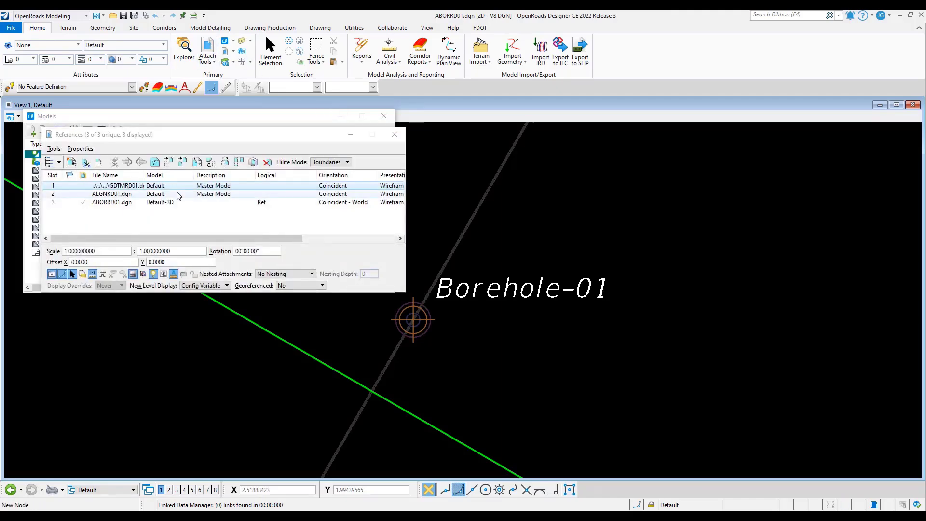
pyautogui.moveTo(224, 139); pyautogui.dragTo(427, 141)
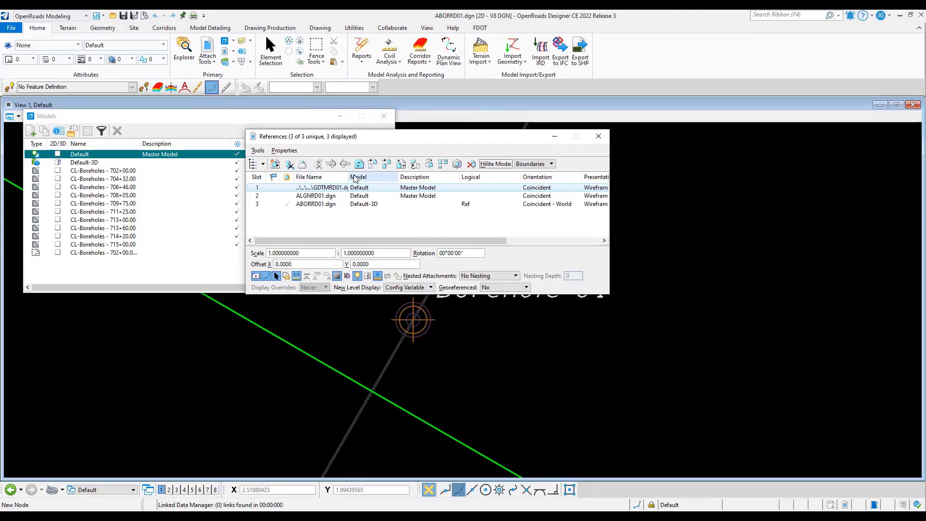
pyautogui.moveTo(348, 177); pyautogui.dragTo(405, 173)
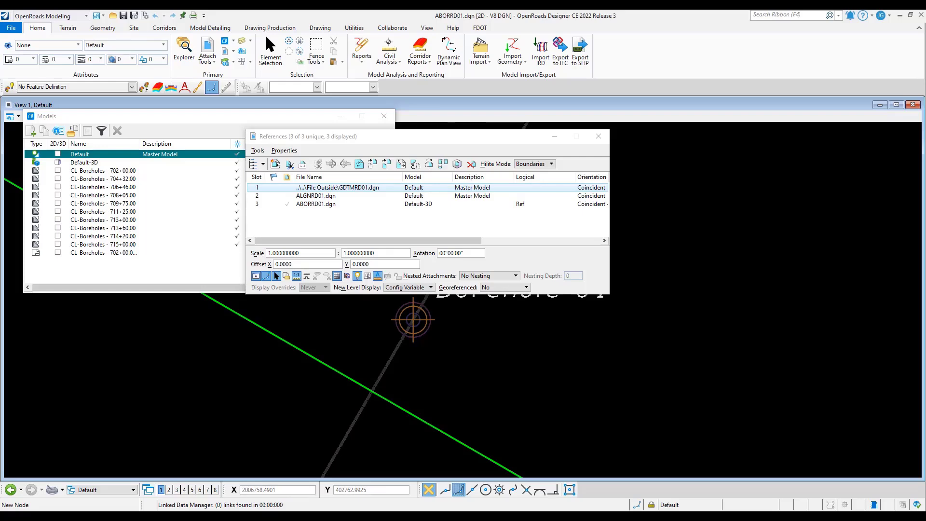
# Switch to File Explorer and cut GDTMRD01.dgn from the File Outside folder of the FDOT worksets.
pyautogui.moveTo(925, 78); pyautogui.dragTo(578, 9)
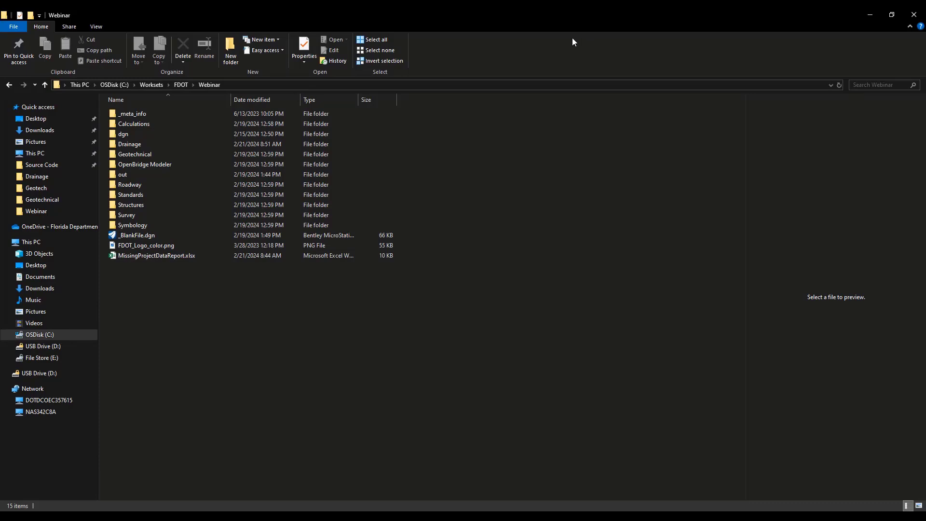
pyautogui.click(186, 85)
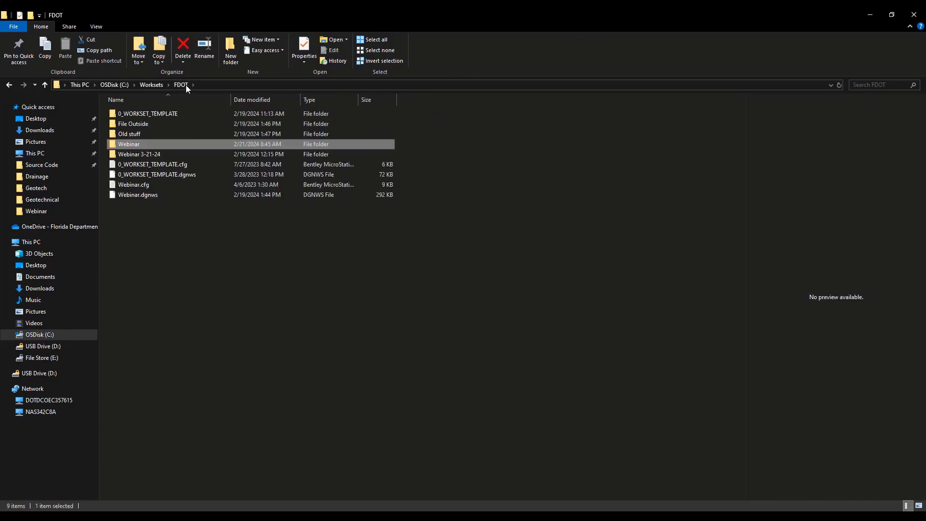
pyautogui.doubleClick(143, 123)
pyautogui.click(139, 115)
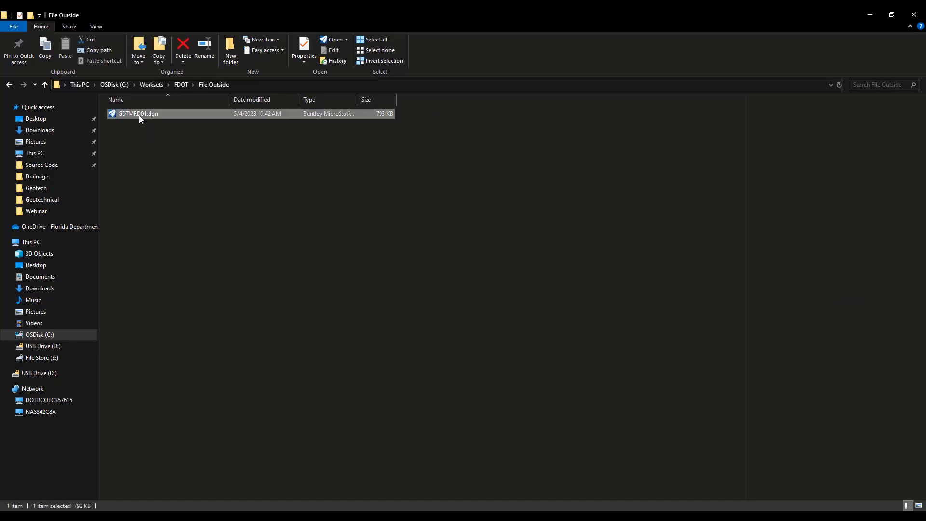
pyautogui.rightClick(139, 115)
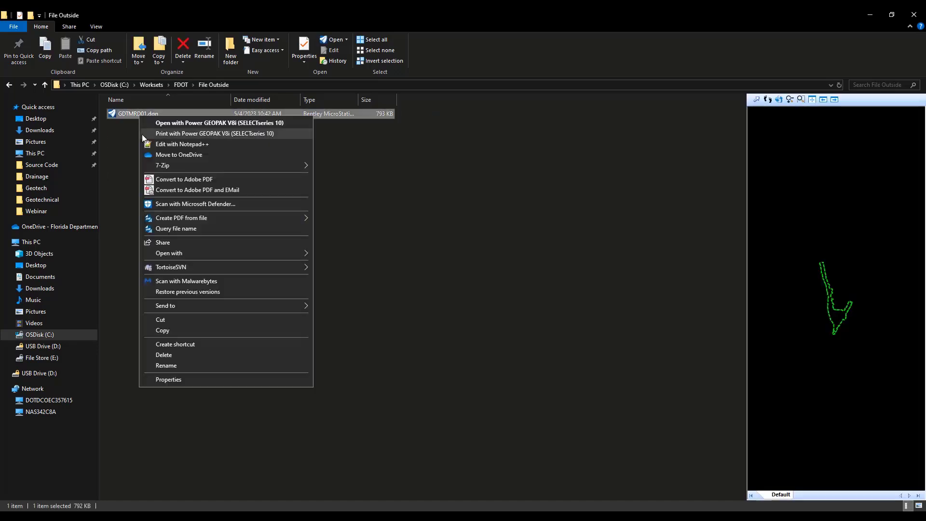
pyautogui.click(170, 318)
# Paste GDTMRD01.dgn into the Webinar project's Survey folder and return to the ABORRD01.dgn drawing.
pyautogui.click(178, 85)
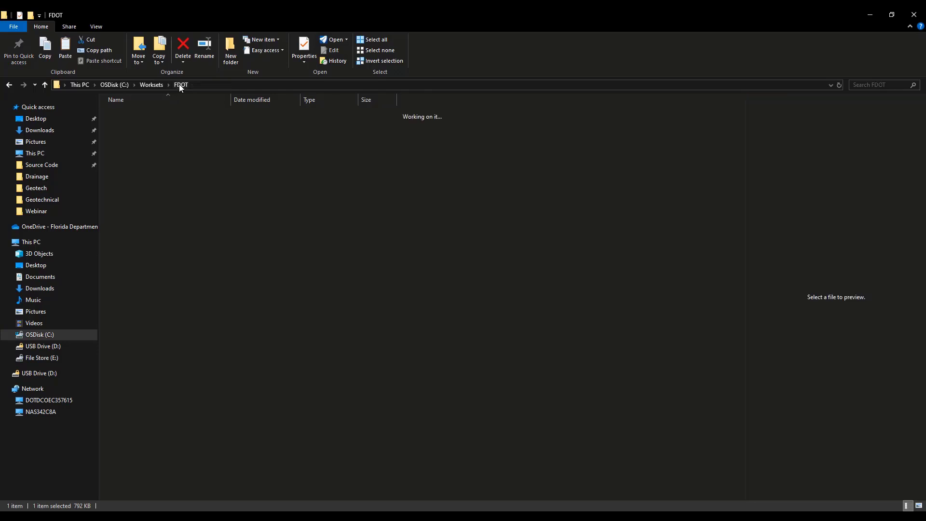
pyautogui.doubleClick(126, 145)
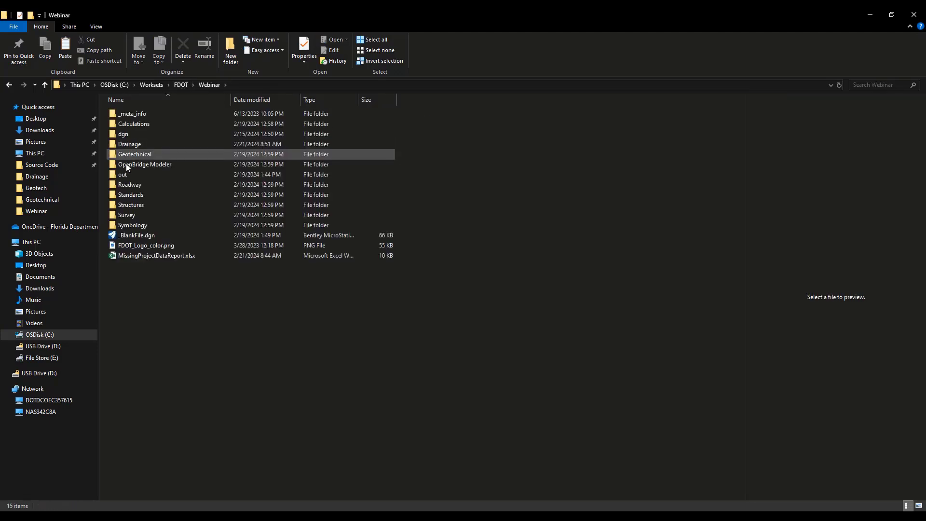
pyautogui.doubleClick(128, 214)
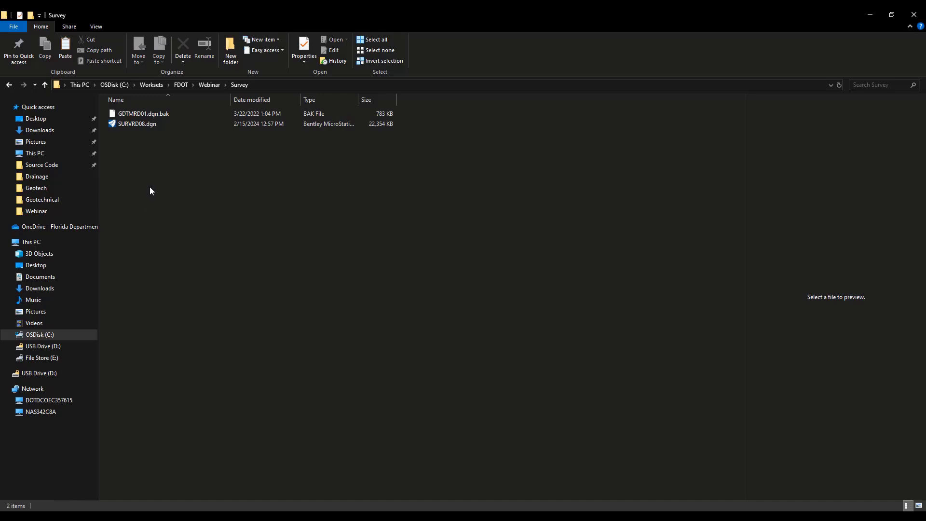
pyautogui.rightClick(150, 188)
pyautogui.click(173, 252)
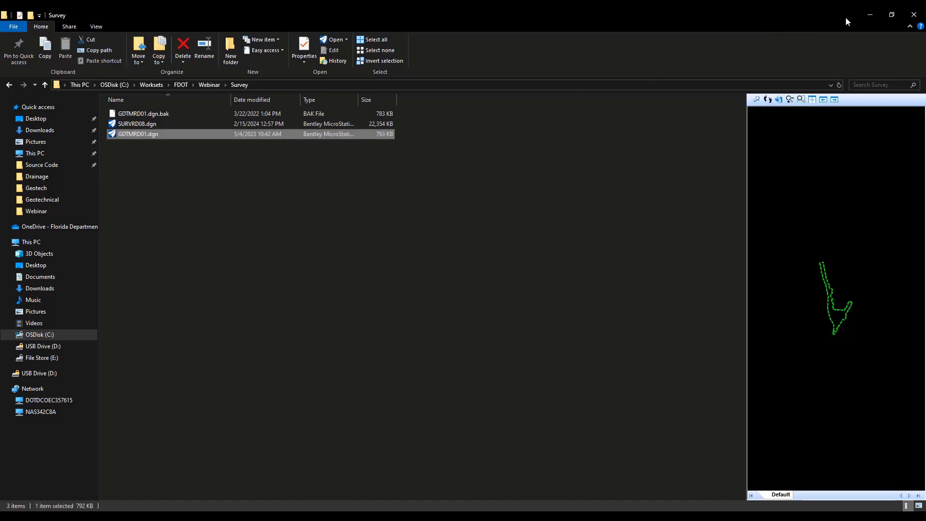
pyautogui.click(872, 14)
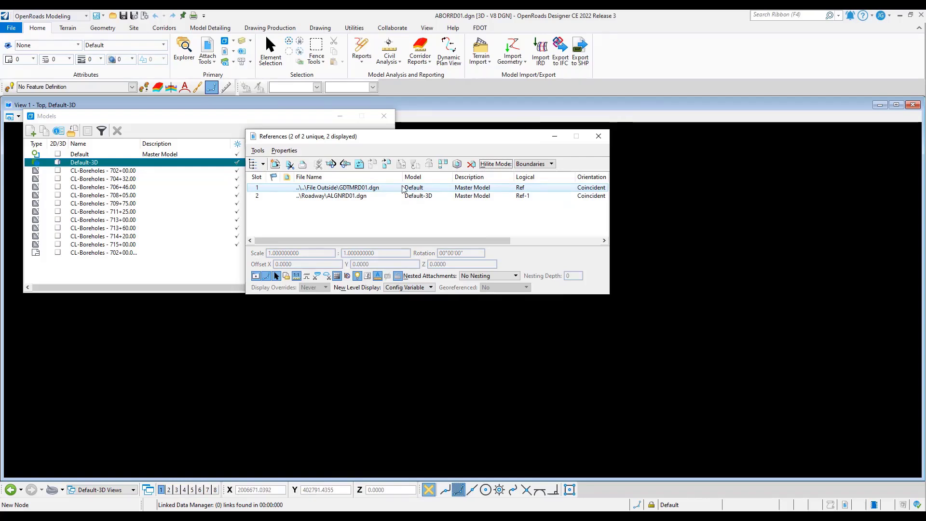
# Reattach the Default-3D model's File Outside\GDTMRD01.dgn reference to GDTMRD01.dgn in the Webinar project's Survey folder and close the references list.
pyautogui.click(378, 190)
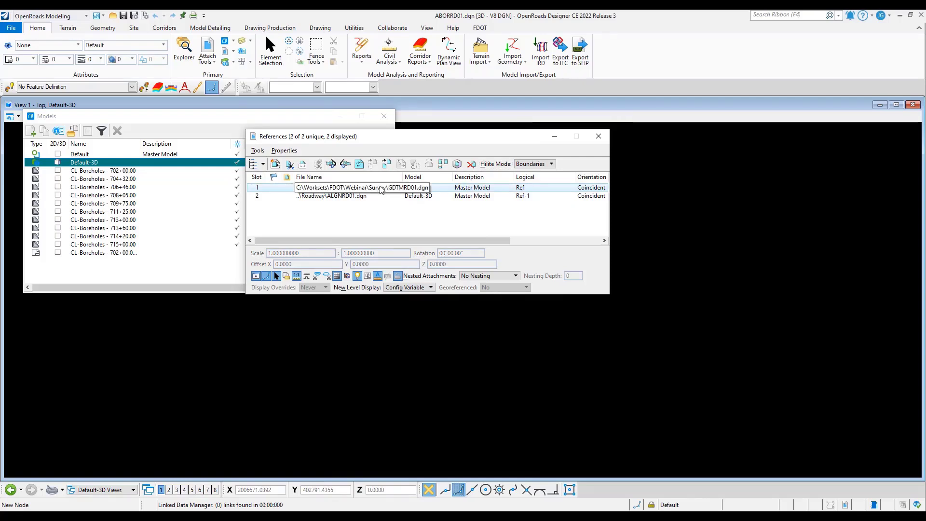
pyautogui.doubleClick(381, 190)
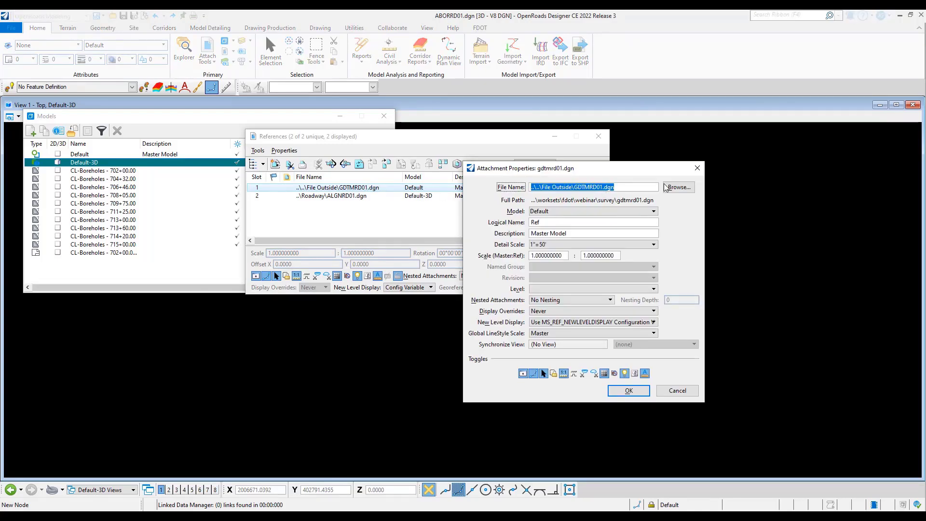
pyautogui.click(666, 187)
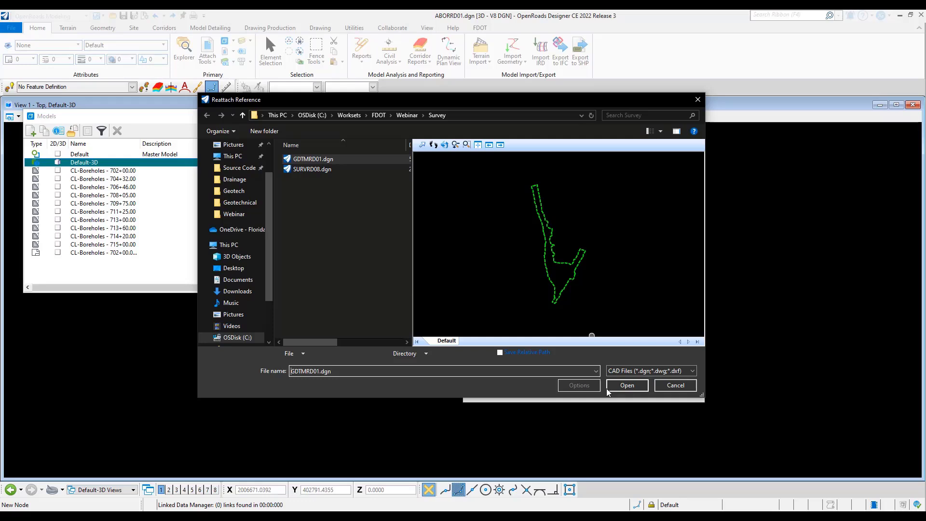
pyautogui.click(627, 385)
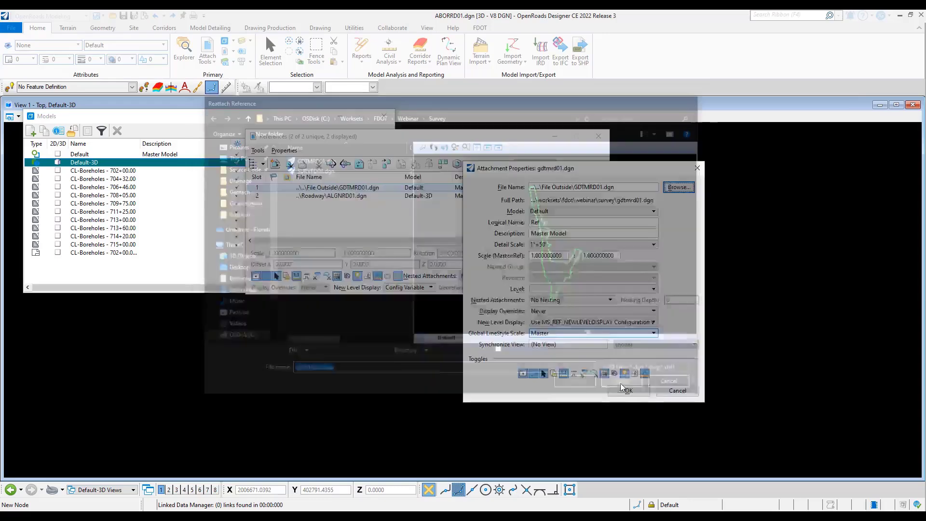
pyautogui.click(697, 167)
pyautogui.click(598, 136)
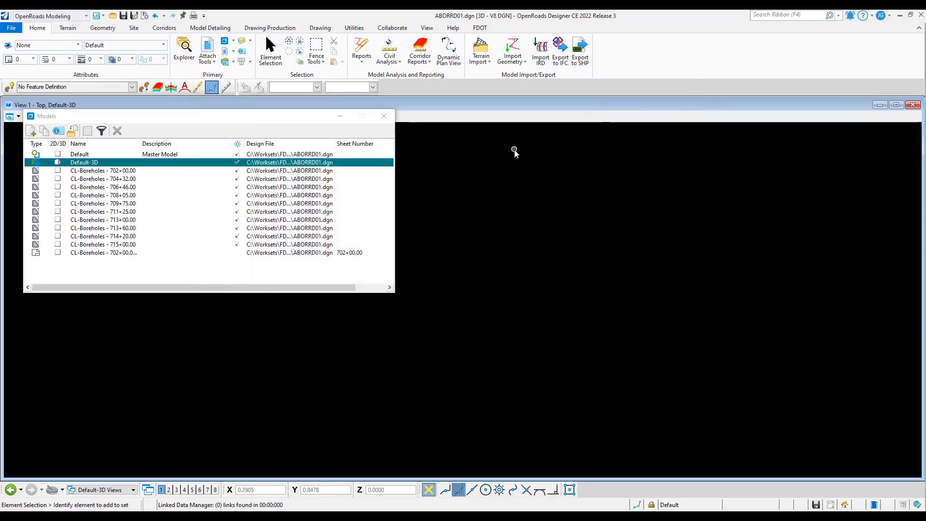
# Activate the Default model, reattach its GDTMRD01.dgn reference from the Survey folder with Save Relative Path enabled, and close the references and models lists.
pyautogui.doubleClick(84, 155)
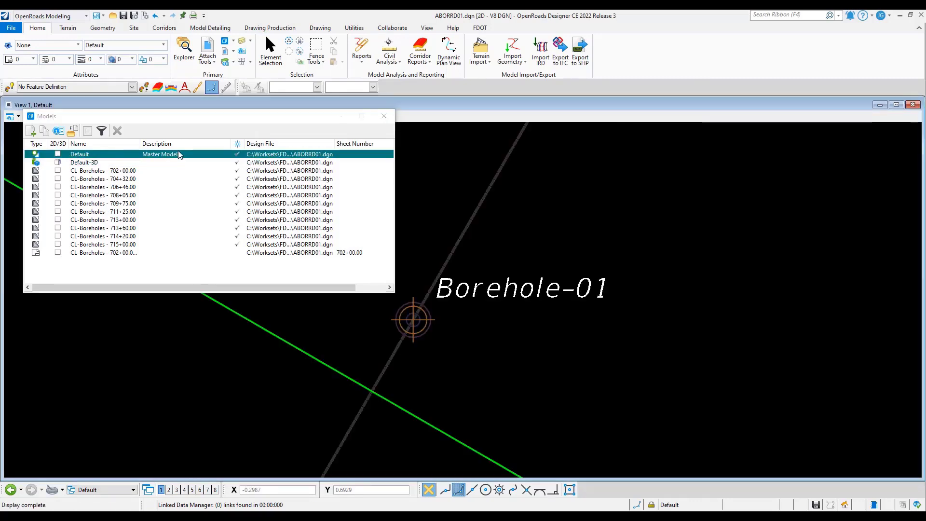
pyautogui.click(207, 47)
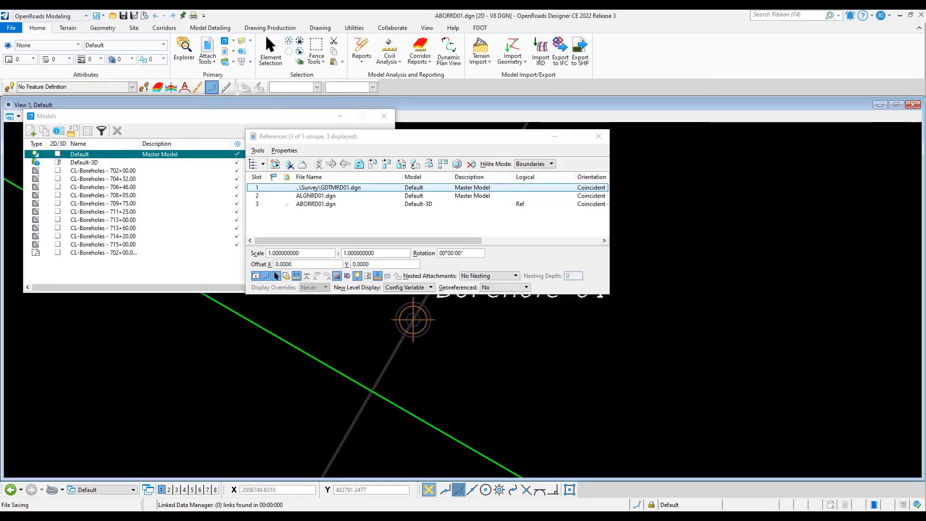
pyautogui.doubleClick(408, 188)
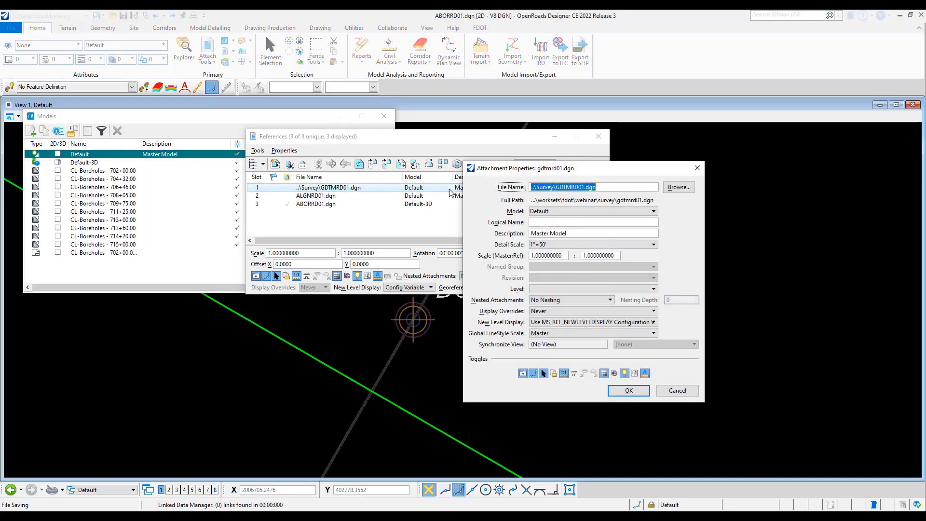
pyautogui.click(676, 188)
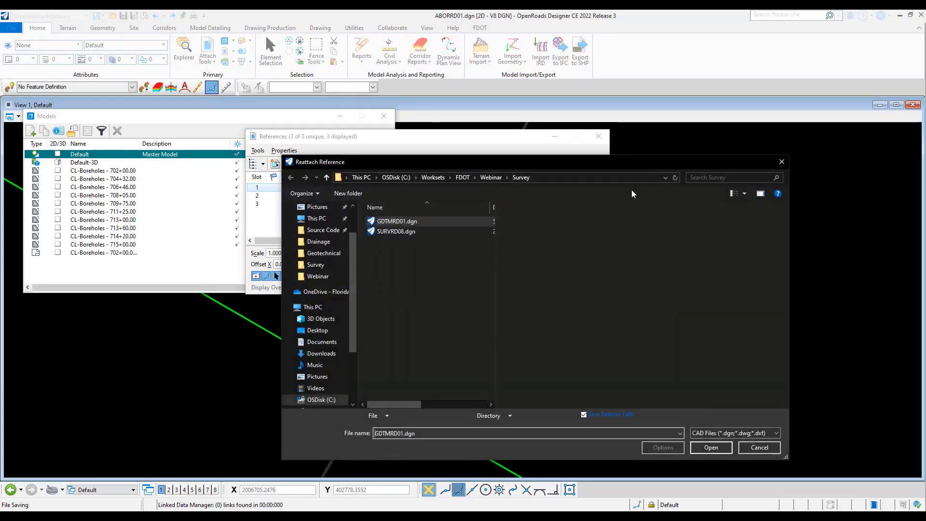
pyautogui.click(399, 223)
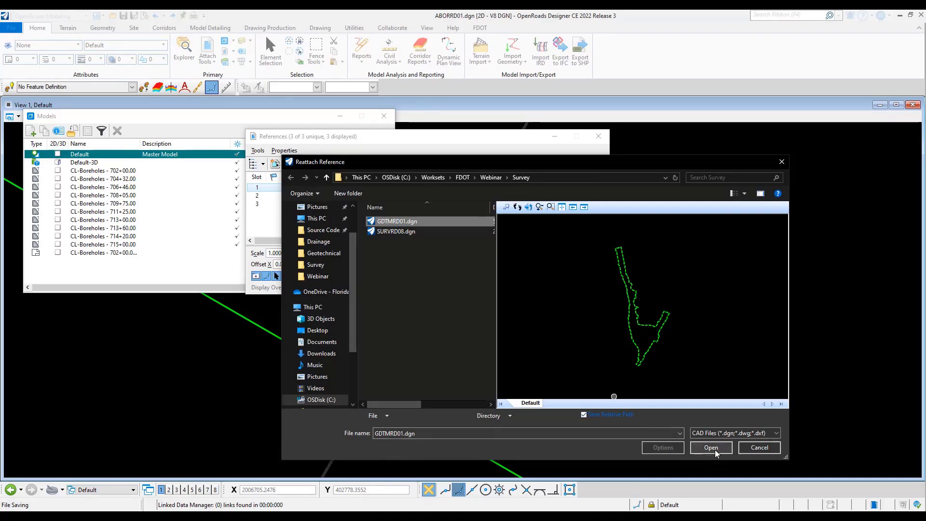
pyautogui.click(729, 449)
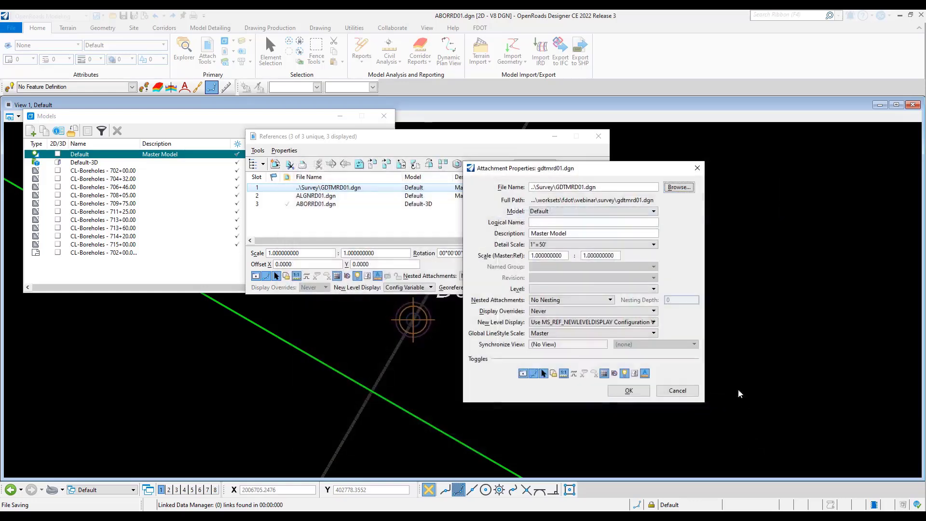
pyautogui.click(697, 169)
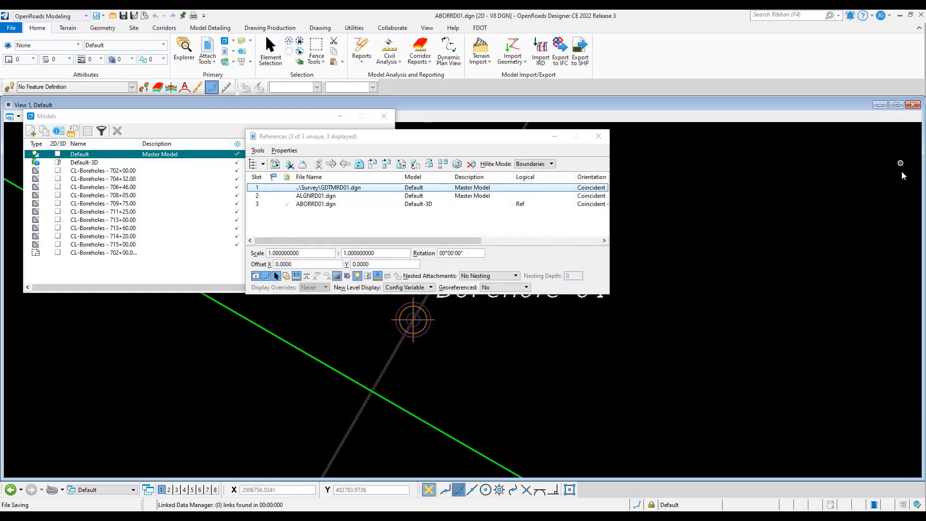
pyautogui.click(599, 137)
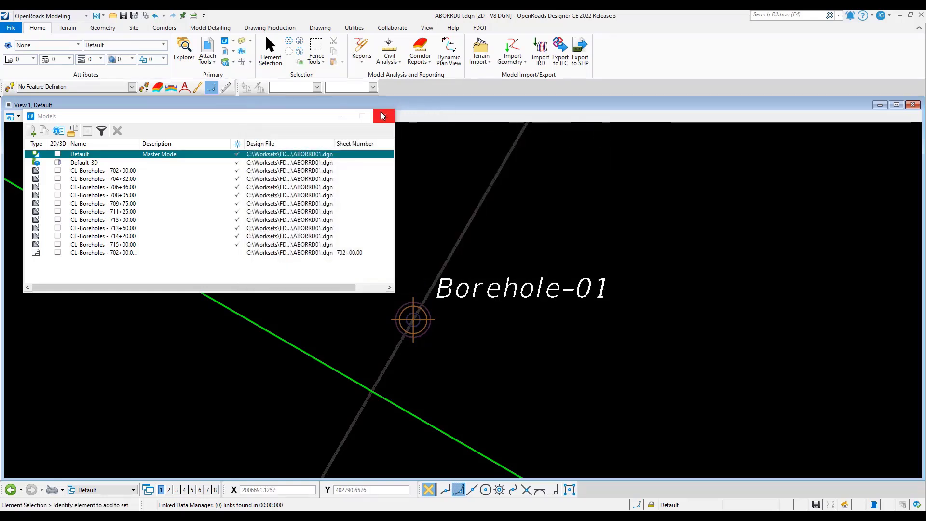
pyautogui.click(383, 116)
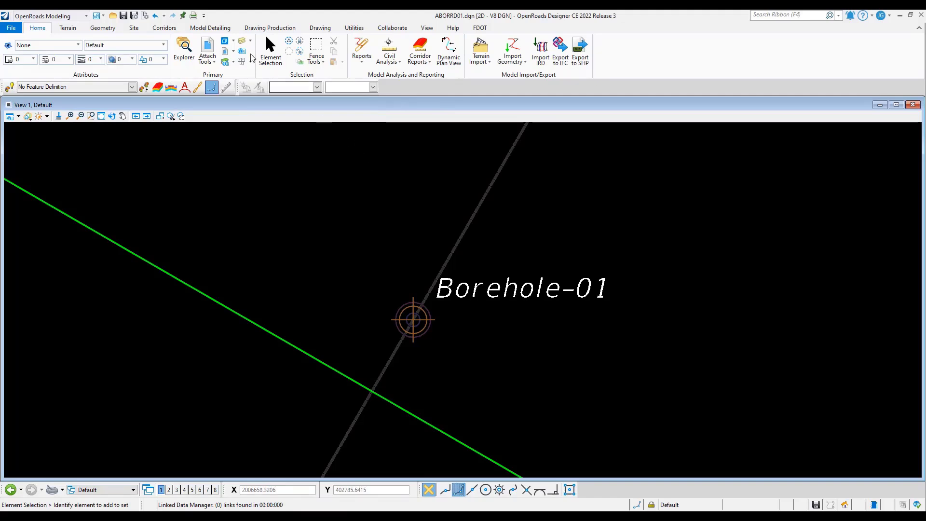
# Open _BlankFile.dgn from the Webinar project folder.
pyautogui.click(480, 28)
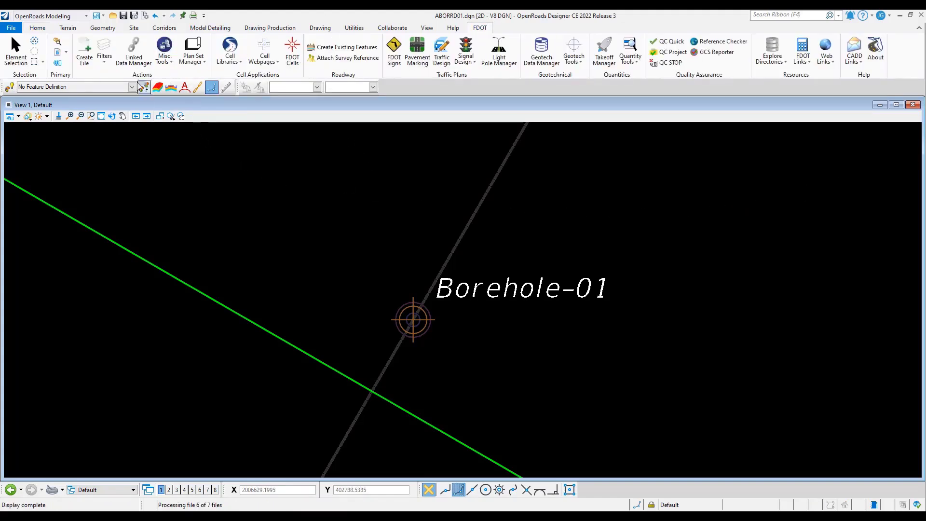
pyautogui.click(114, 15)
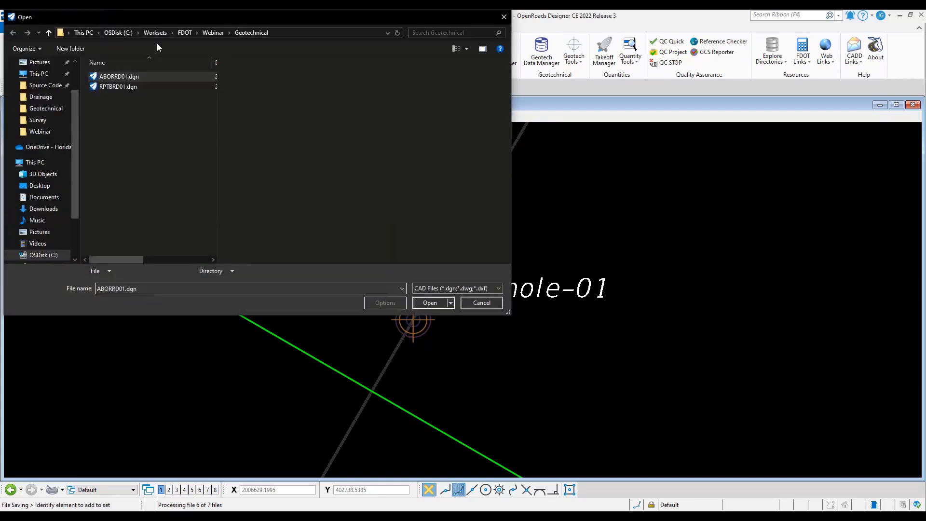
pyautogui.click(208, 32)
pyautogui.doubleClick(137, 201)
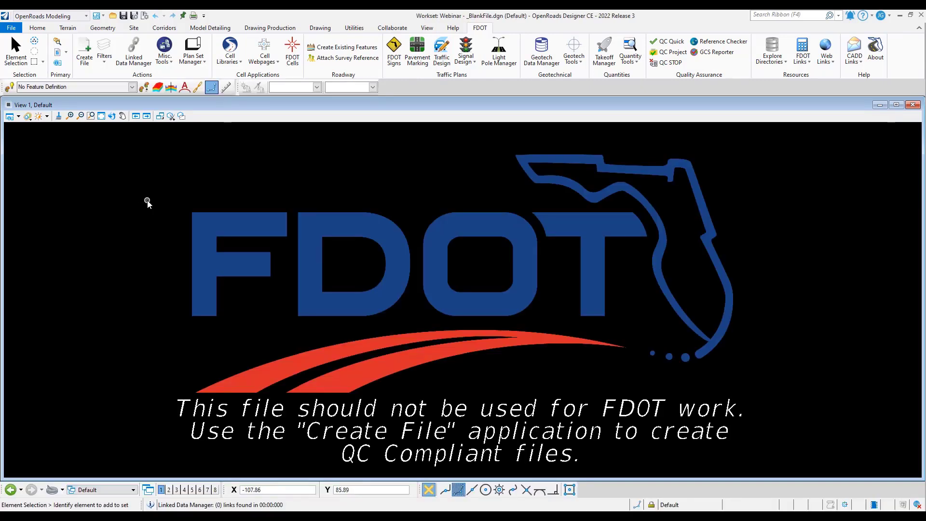
# Run the Reference Checker on the Webinar folder without FDOT_Substructure_Parametric_Templates.dgn, review the missing project data, and close the report and checker.
pyautogui.click(716, 45)
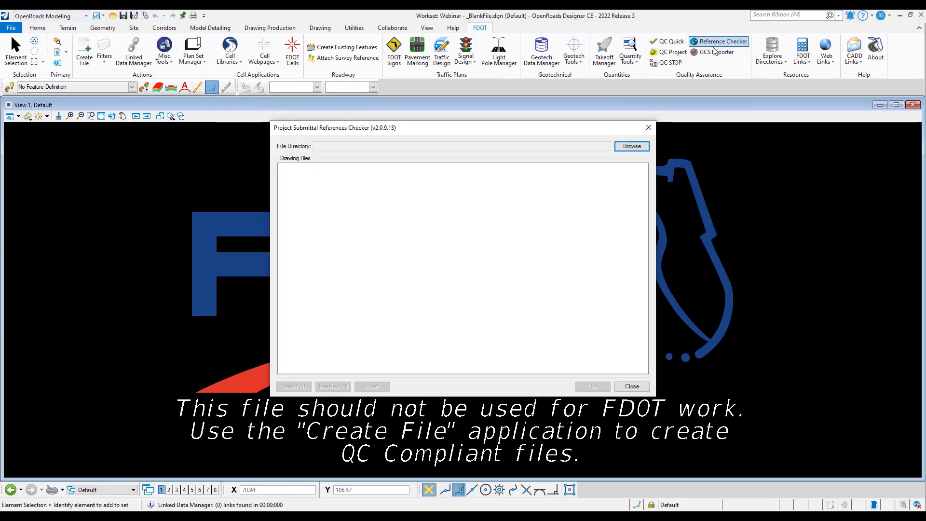
pyautogui.click(623, 146)
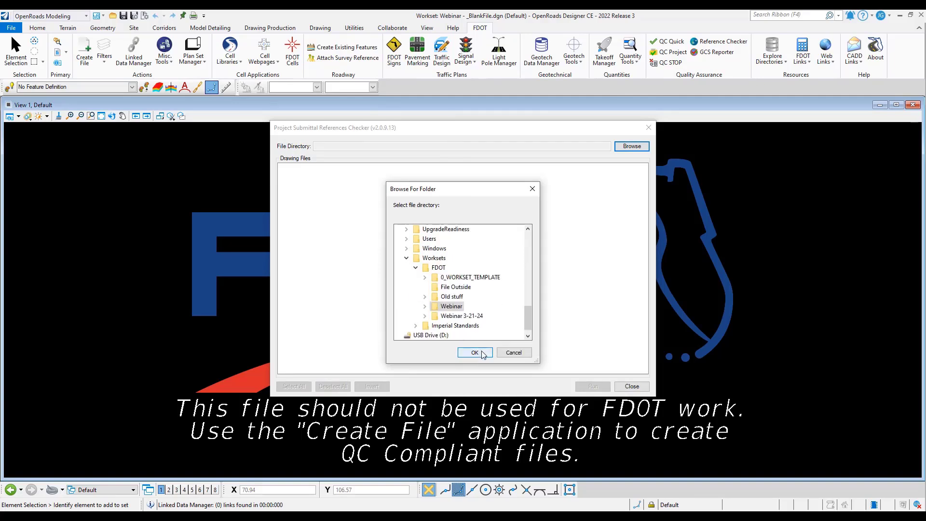
pyautogui.click(482, 354)
pyautogui.click(476, 204)
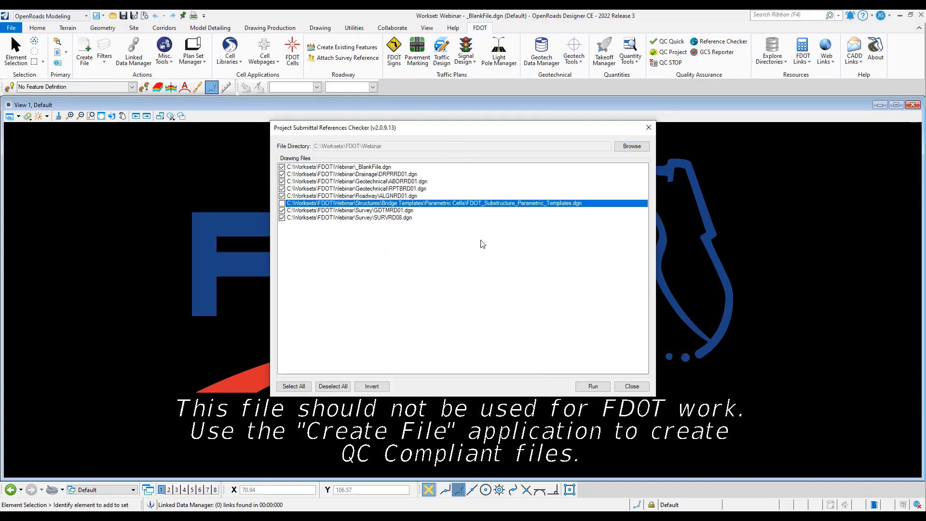
pyautogui.click(597, 386)
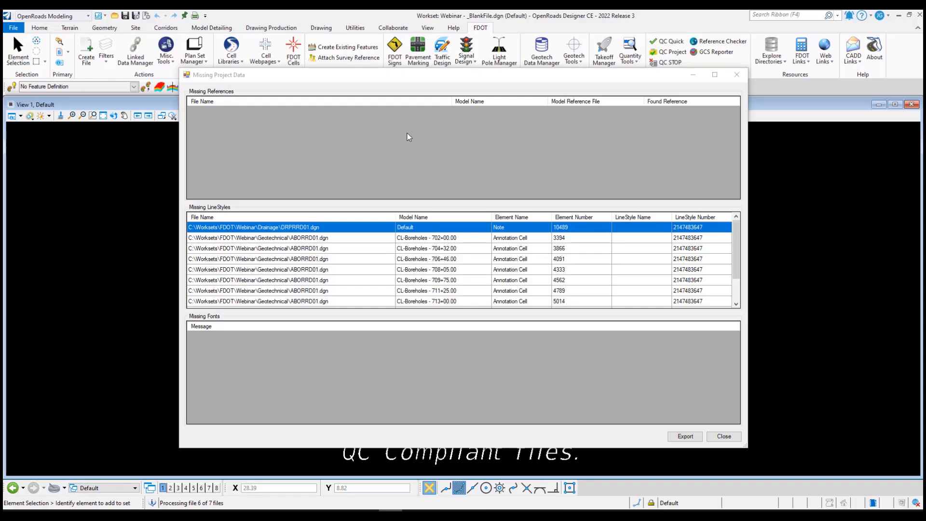
pyautogui.click(736, 74)
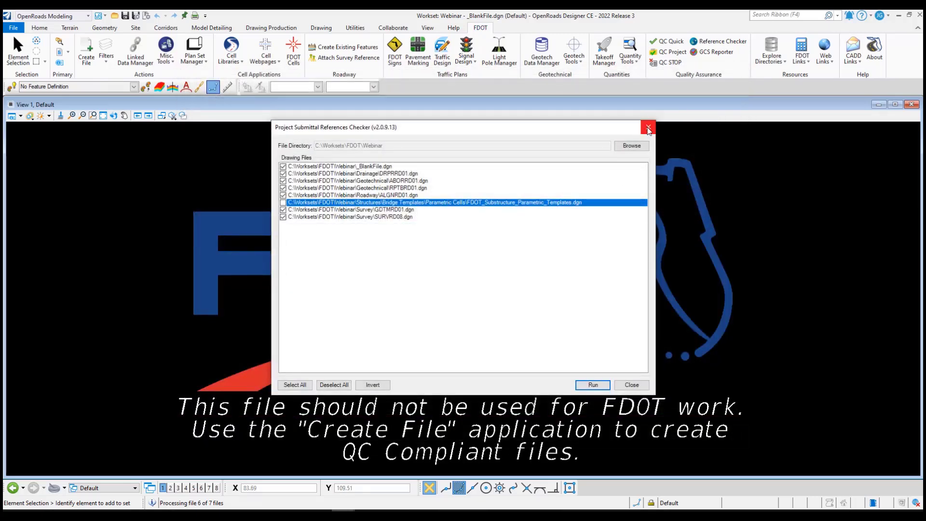
pyautogui.click(648, 128)
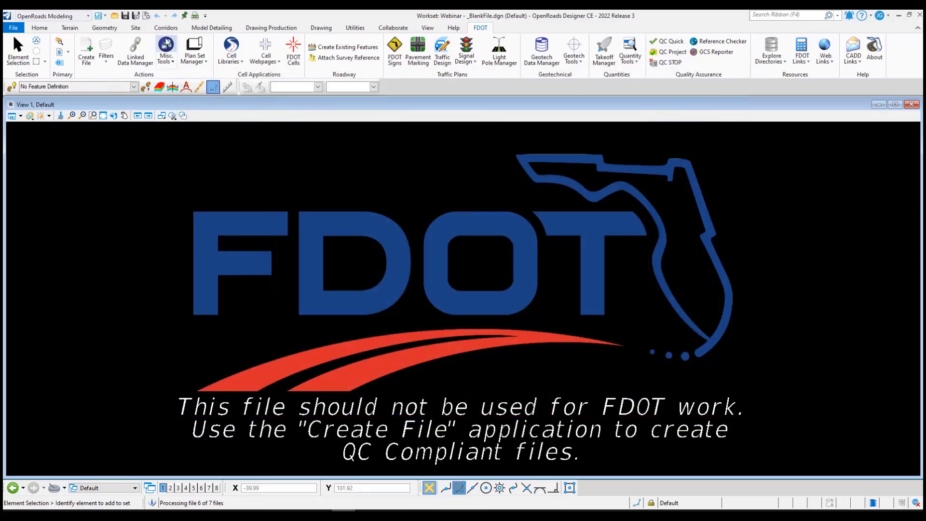
# Open DRPRRD01.dgn from the Webinar project's Drainage folder and close the Element Selection settings.
pyautogui.click(115, 17)
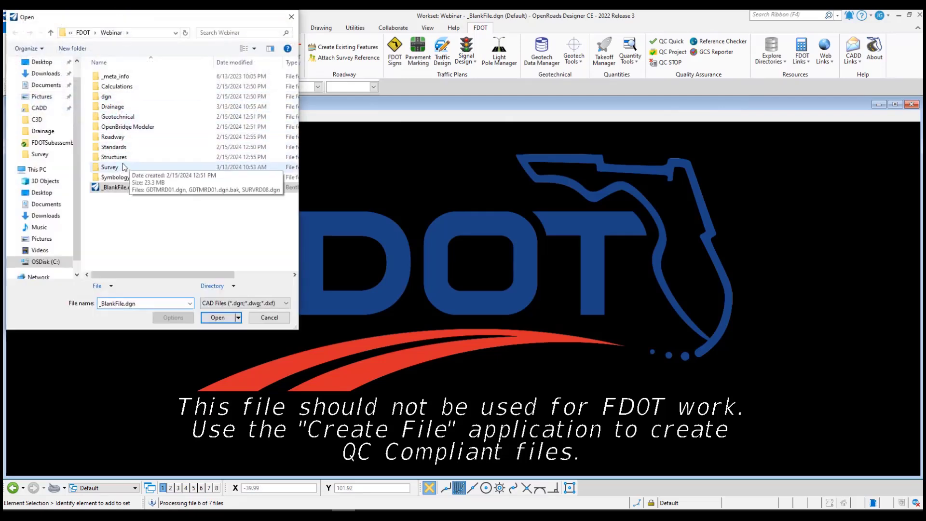
pyautogui.doubleClick(129, 106)
pyautogui.click(128, 86)
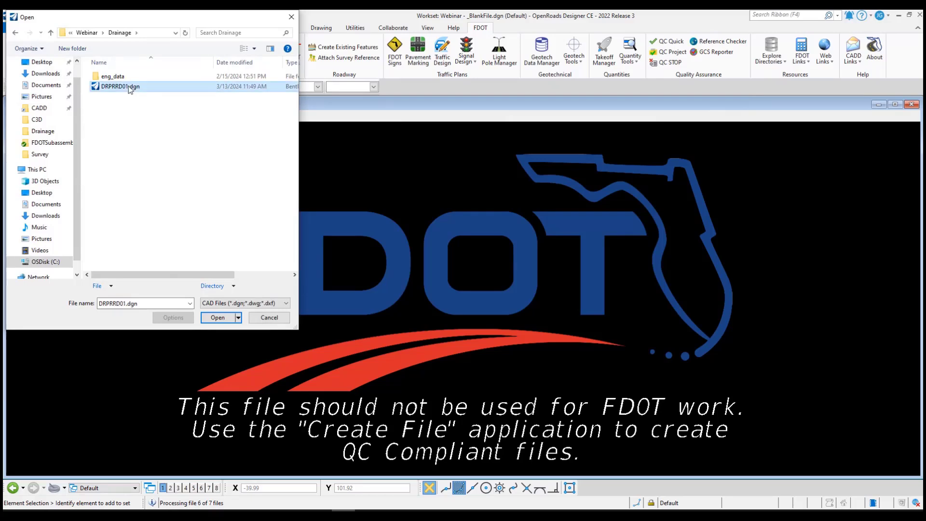
pyautogui.doubleClick(128, 86)
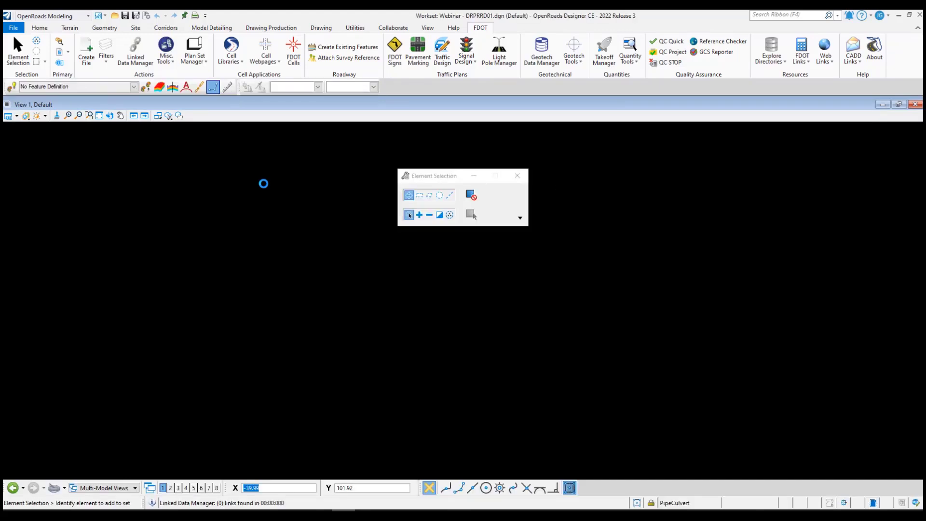
pyautogui.click(517, 175)
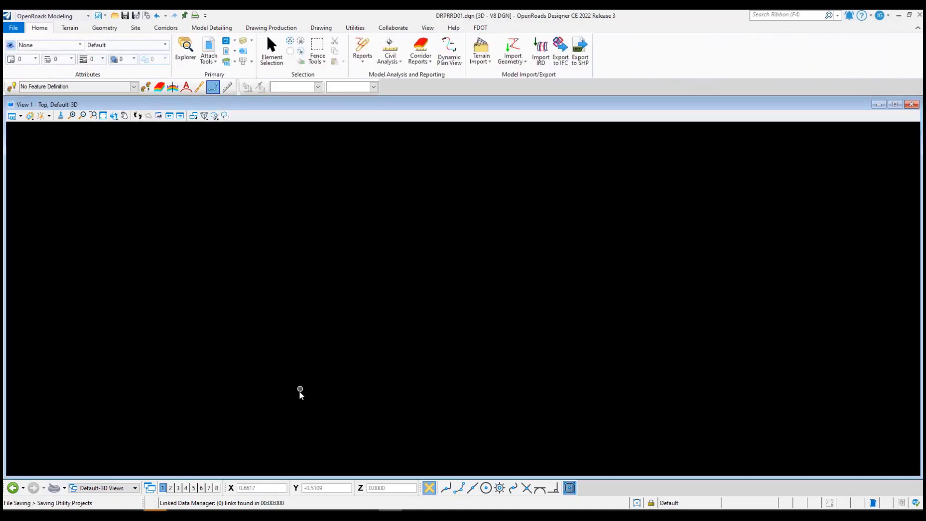
# Switch to File Explorer, remove the space before the extension so the Survey folder's file is named SURVRD08.dgn, and minimize the window.
pyautogui.click(297, 516)
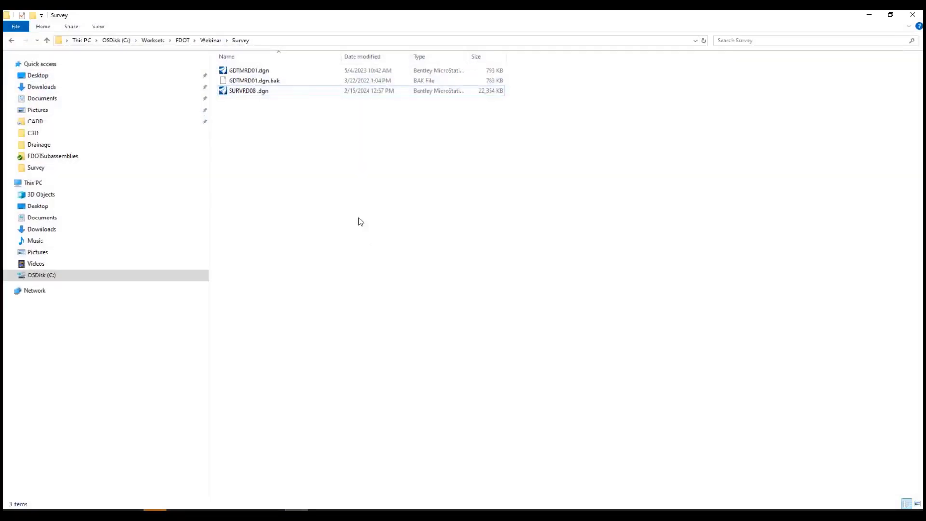
pyautogui.rightClick(260, 92)
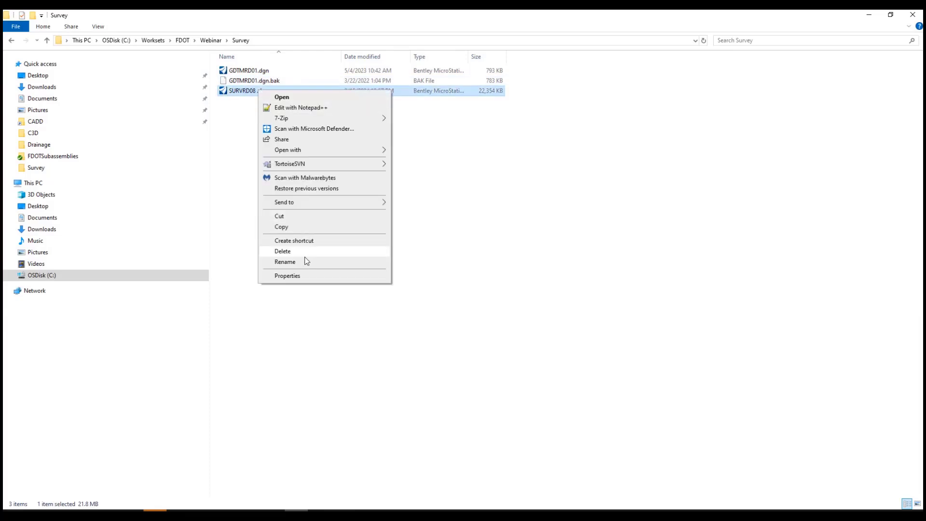
pyautogui.click(285, 261)
pyautogui.press('Right')
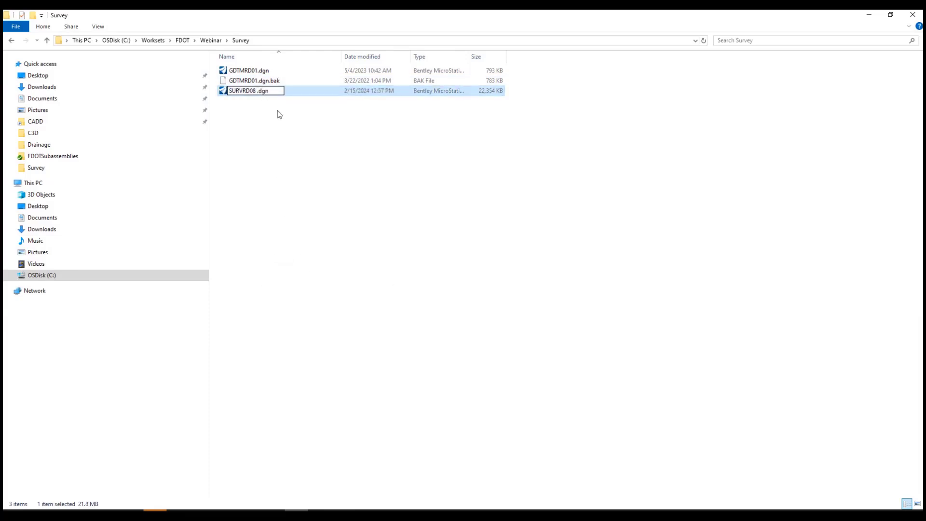
pyautogui.press('BackSpace')
pyautogui.click(279, 115)
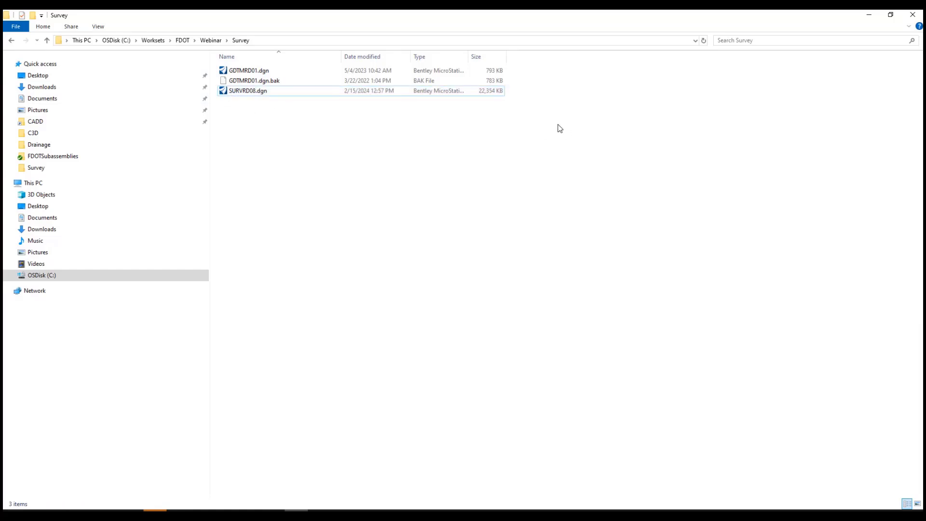
pyautogui.click(869, 16)
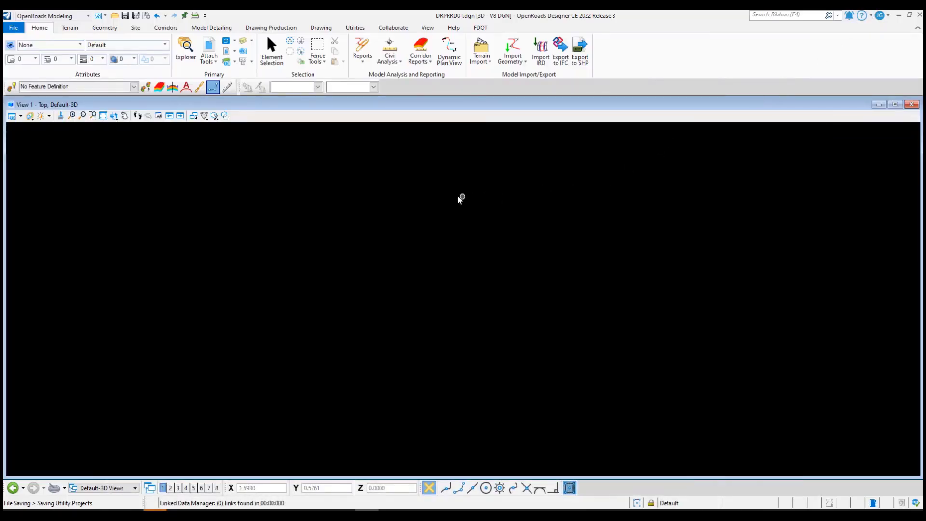
# Run the Reference Checker on the Webinar folder excluding FDOT_Substructure_Parametric_Templates.dgn, examine the missing references, and close the report and checker.
pyautogui.click(483, 29)
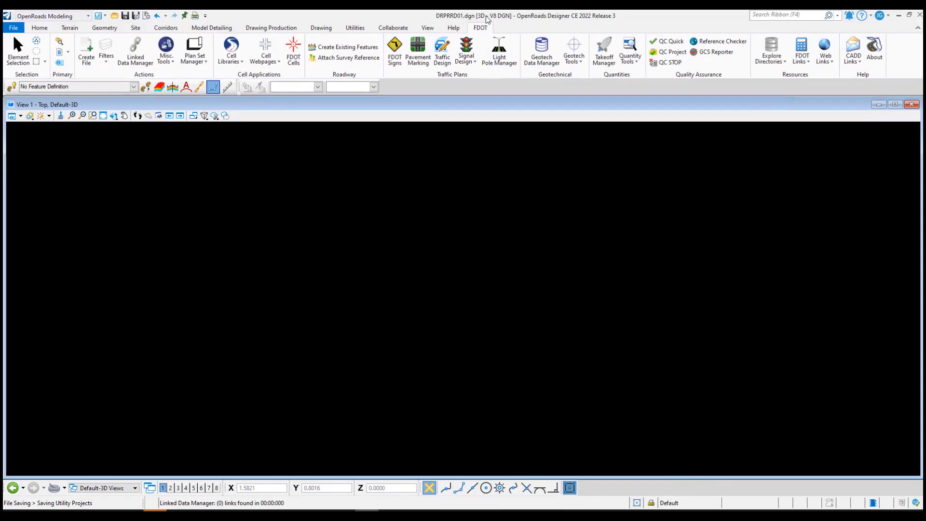
pyautogui.click(714, 45)
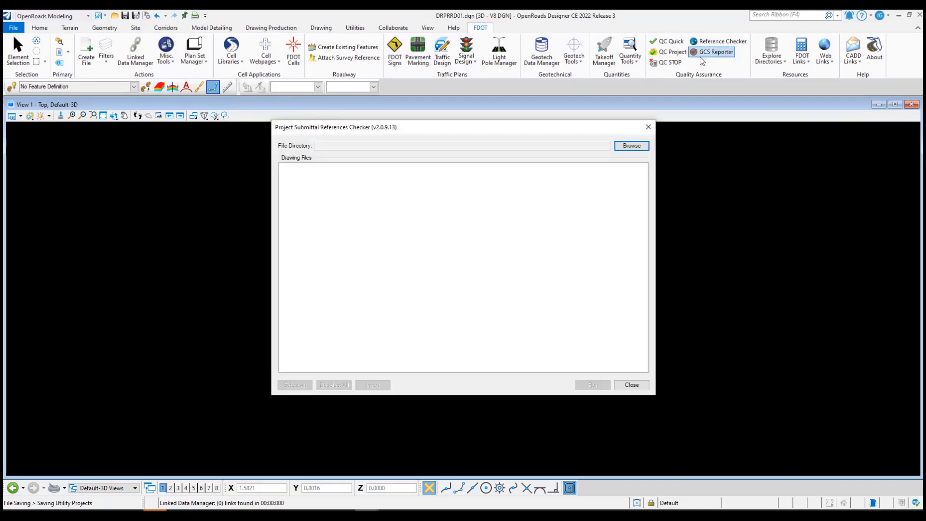
pyautogui.click(632, 146)
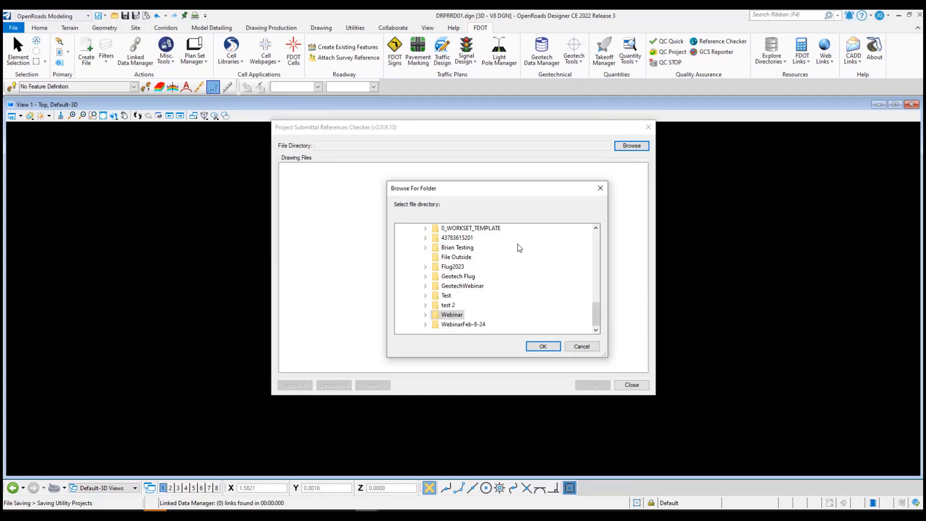
pyautogui.doubleClick(454, 314)
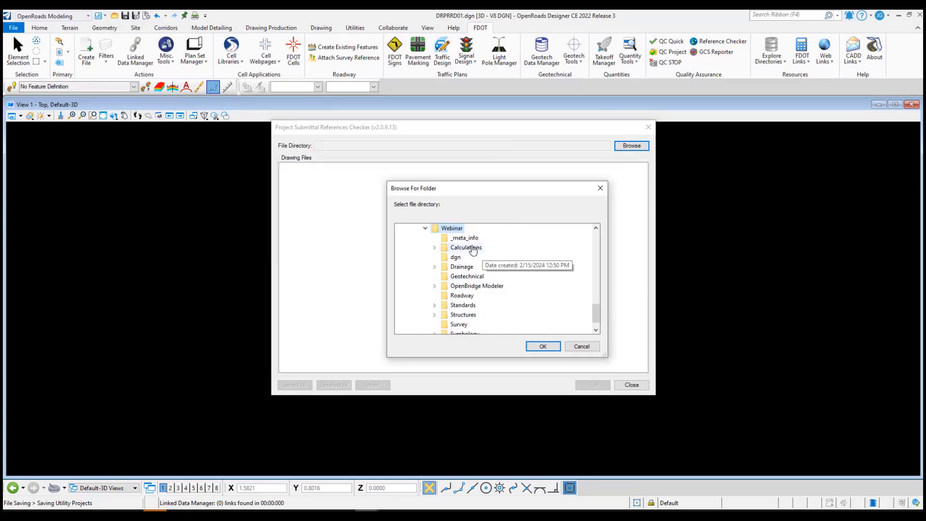
pyautogui.click(543, 348)
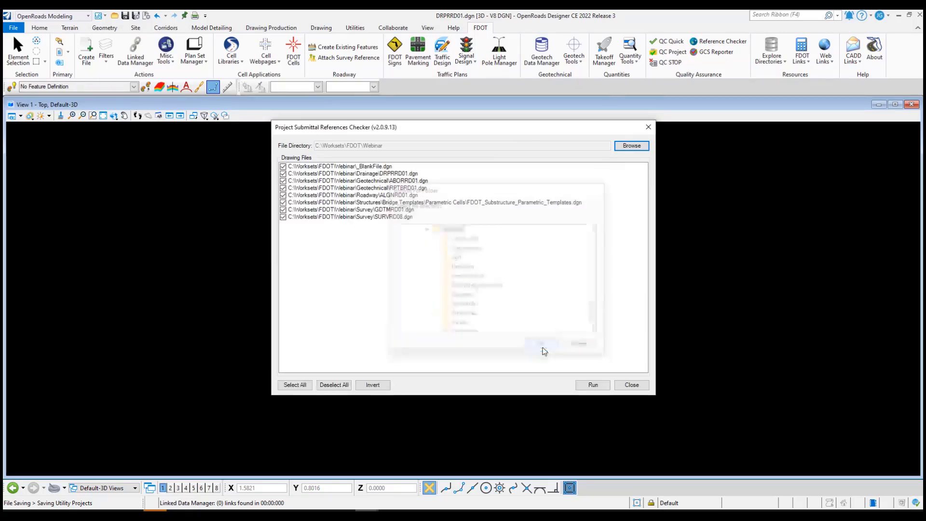
pyautogui.click(499, 204)
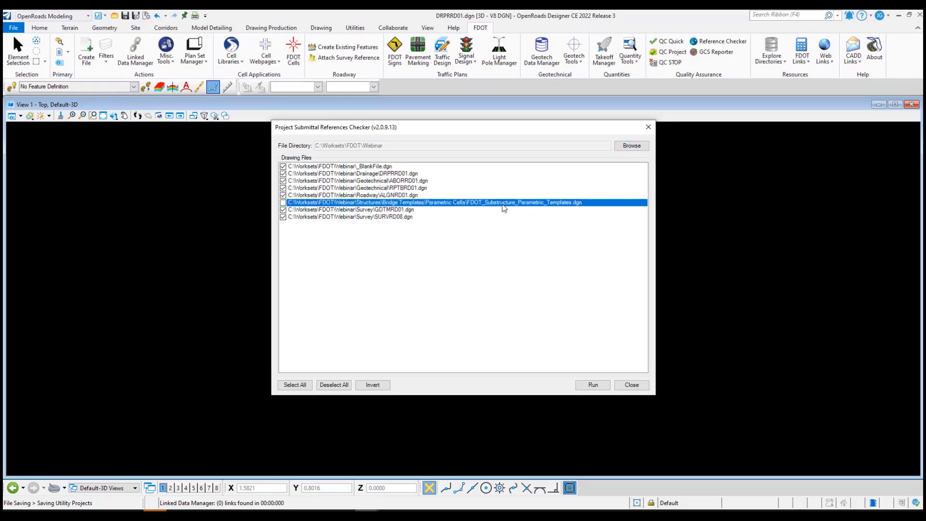
pyautogui.click(587, 386)
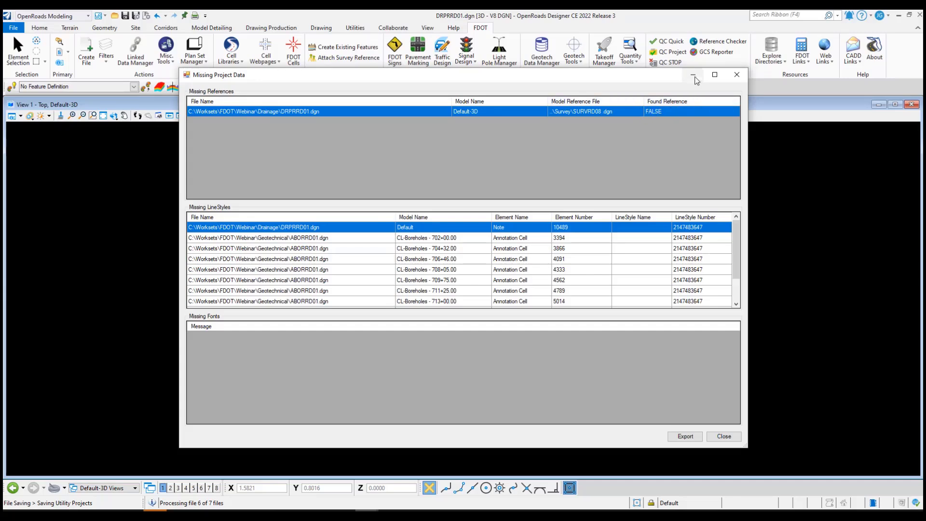
pyautogui.click(737, 77)
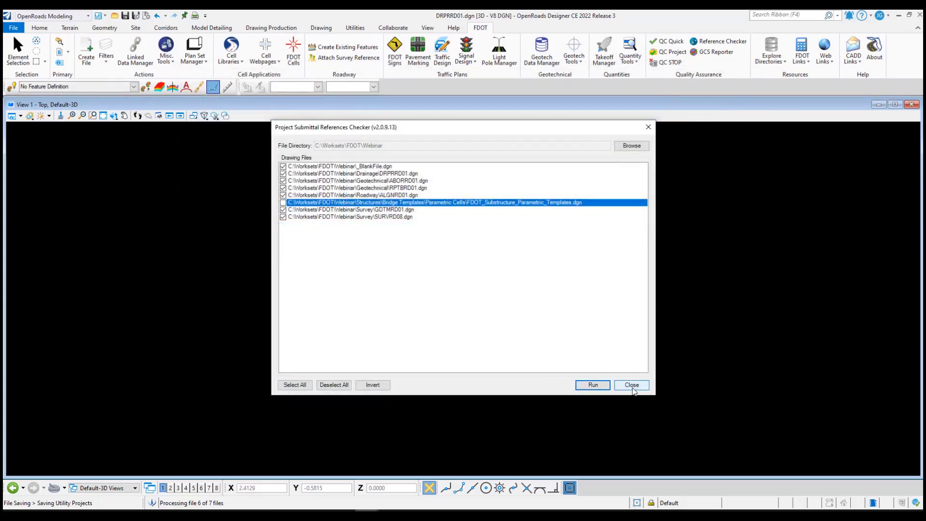
pyautogui.click(632, 385)
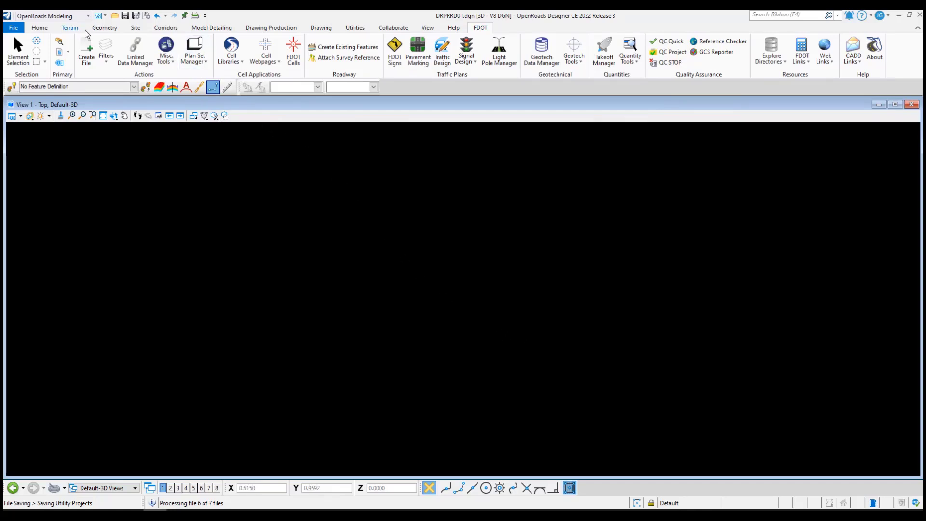
# Activate the Default-3D model of DRPRRD01.dgn and close the models list and Element Selection settings.
pyautogui.click(43, 28)
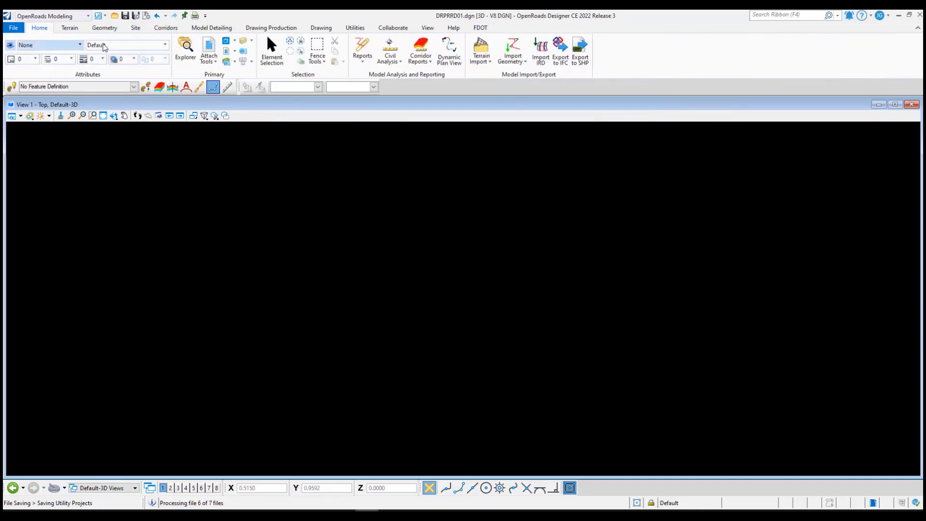
pyautogui.click(226, 43)
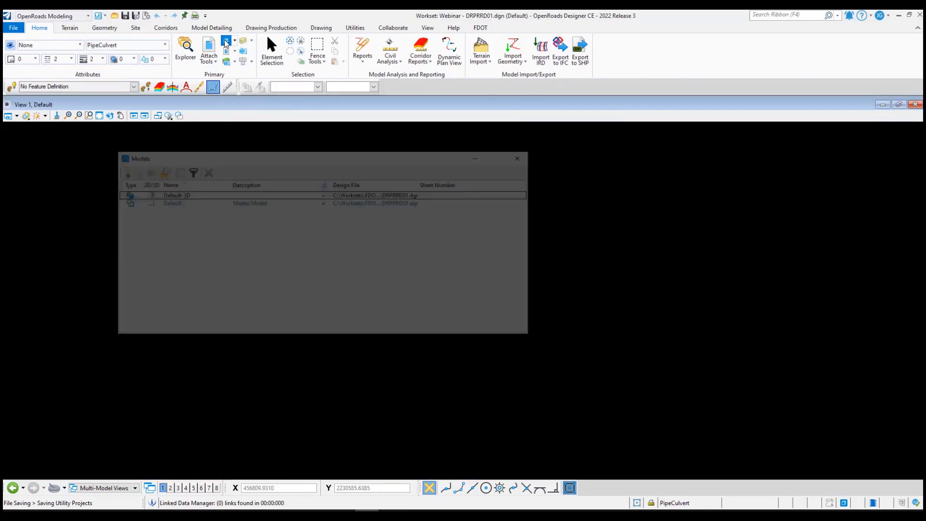
pyautogui.doubleClick(175, 195)
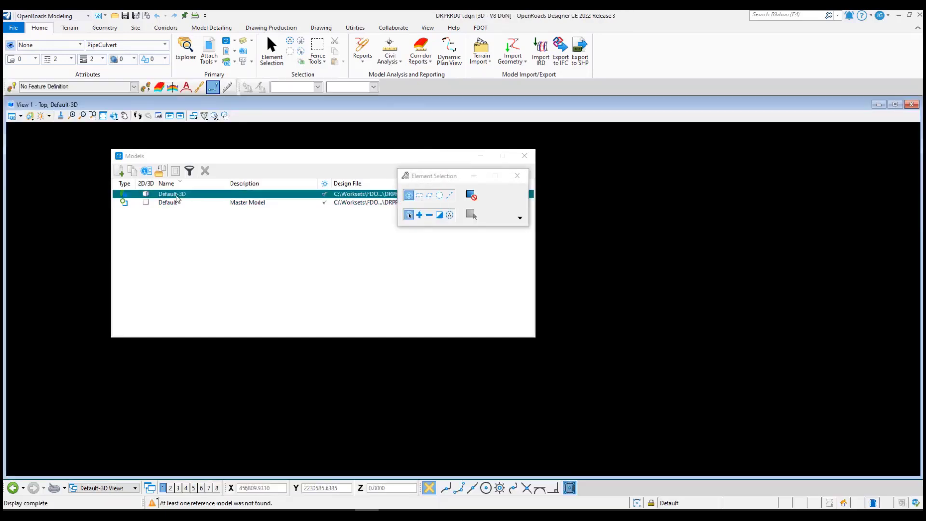
pyautogui.click(525, 156)
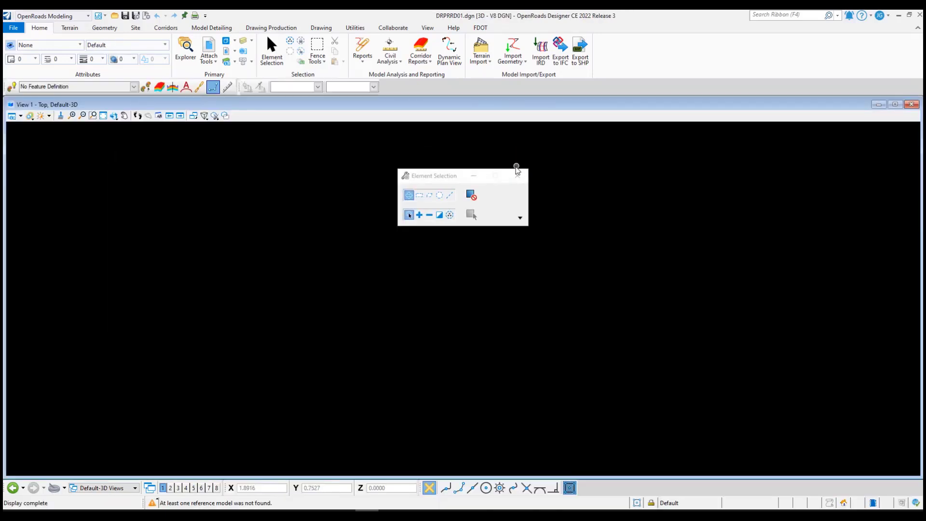
pyautogui.click(517, 176)
# Reattach the Default-3D model's missing survey reference to SURVRD08.dgn in the Survey folder with Save Relative Path enabled, and close the references list.
pyautogui.click(209, 45)
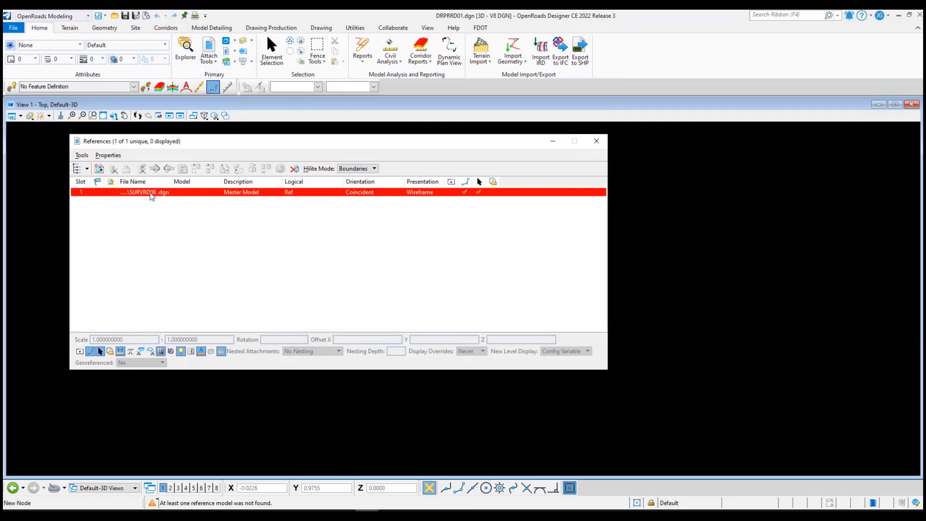
pyautogui.doubleClick(157, 193)
pyautogui.click(358, 140)
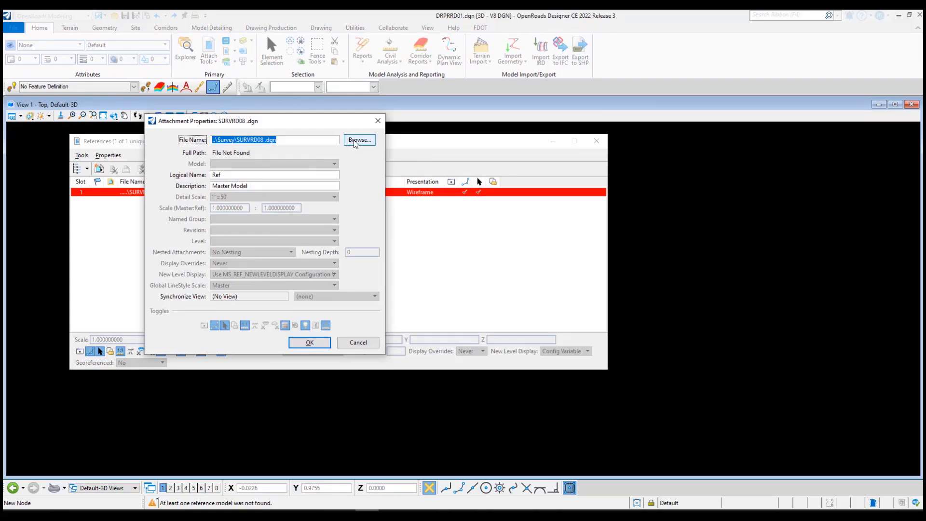
pyautogui.click(261, 206)
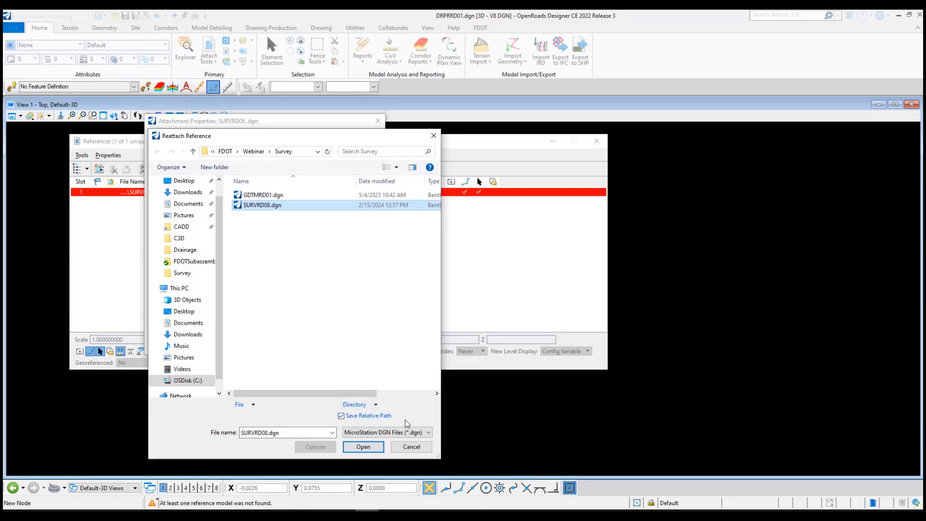
pyautogui.click(365, 448)
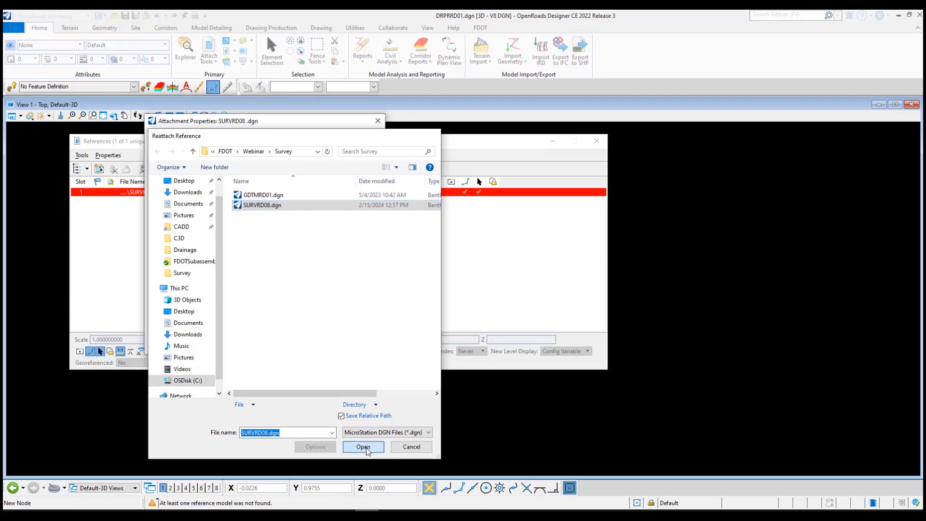
pyautogui.click(313, 345)
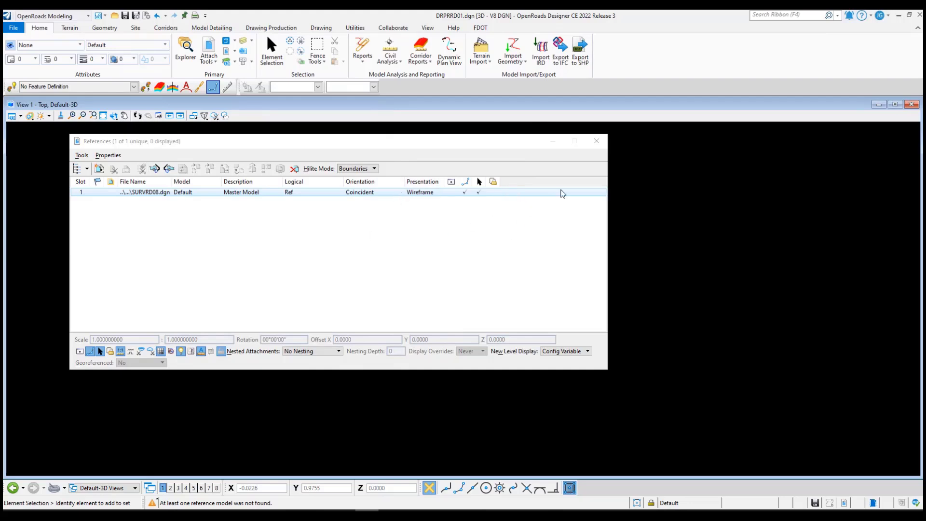
pyautogui.click(603, 145)
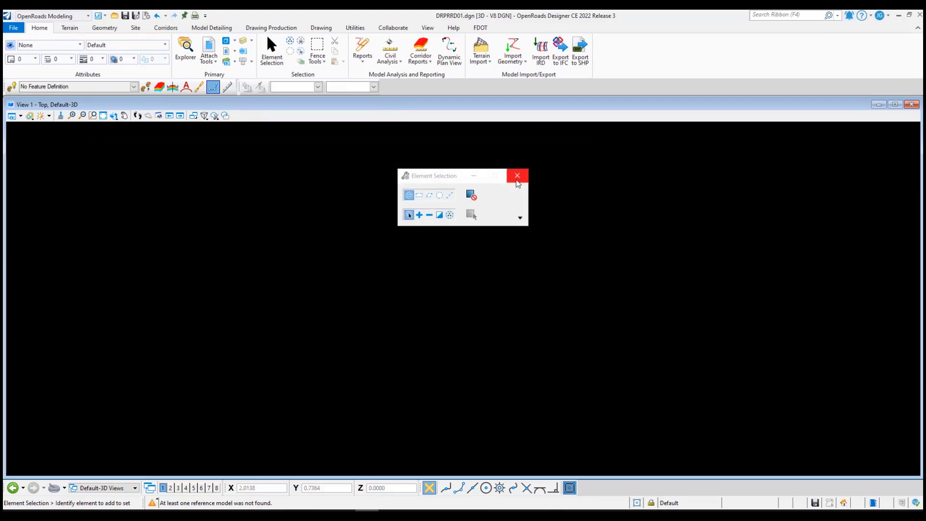
pyautogui.click(516, 176)
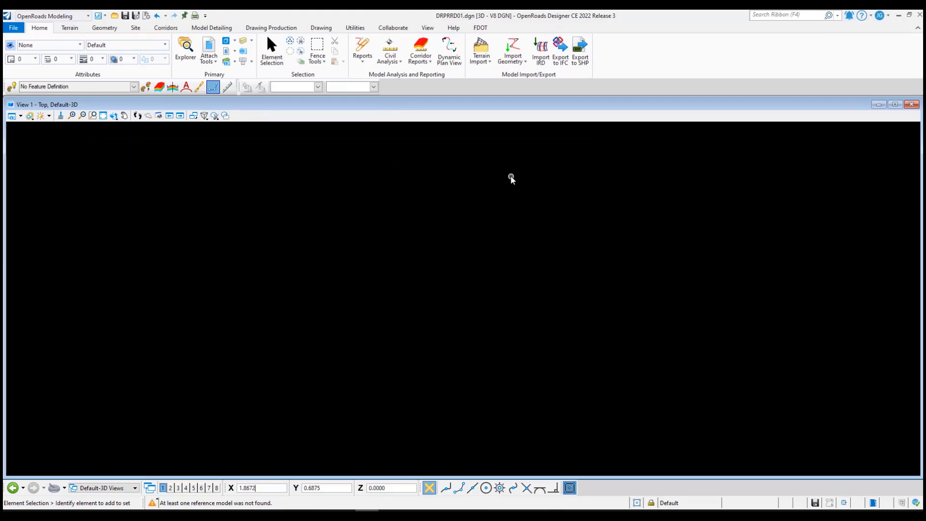
# Run the Reference Checker on the Webinar folder without FDOT_Substructure_Parametric_Templates.dgn, examine the missing line styles, and close the report and checker.
pyautogui.click(481, 28)
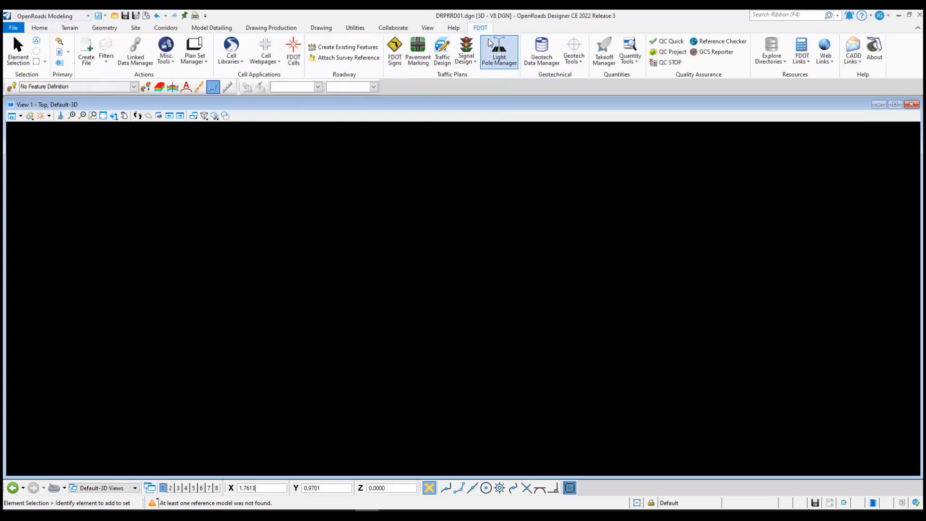
pyautogui.click(728, 42)
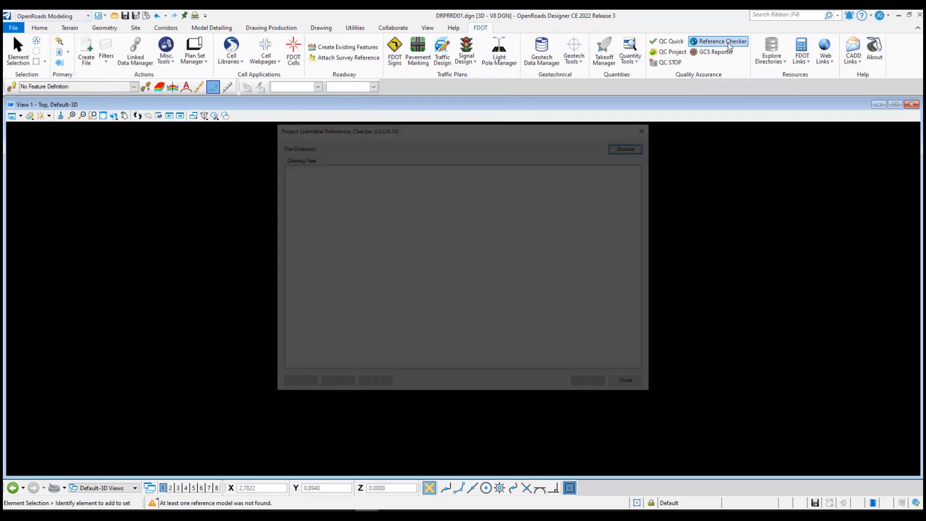
pyautogui.click(632, 145)
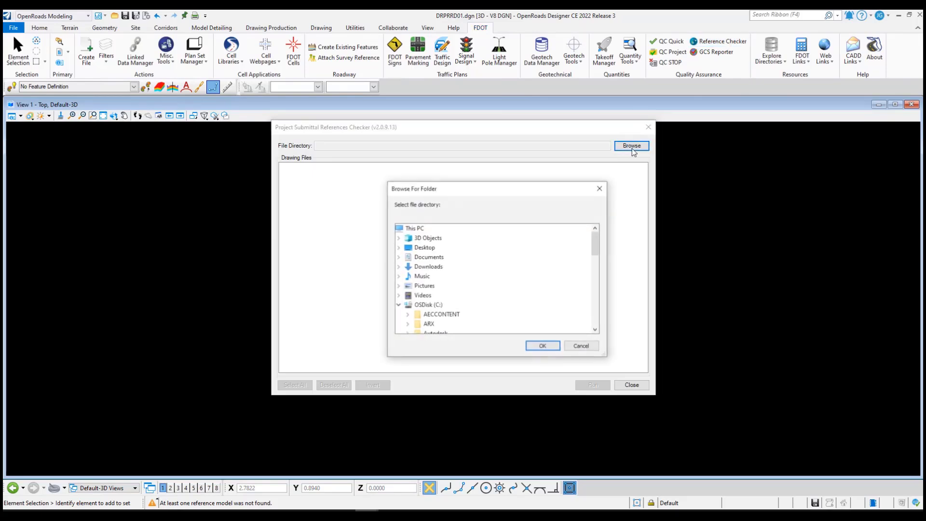
pyautogui.scroll(-5, 540, 239)
pyautogui.scroll(-5, 539, 246)
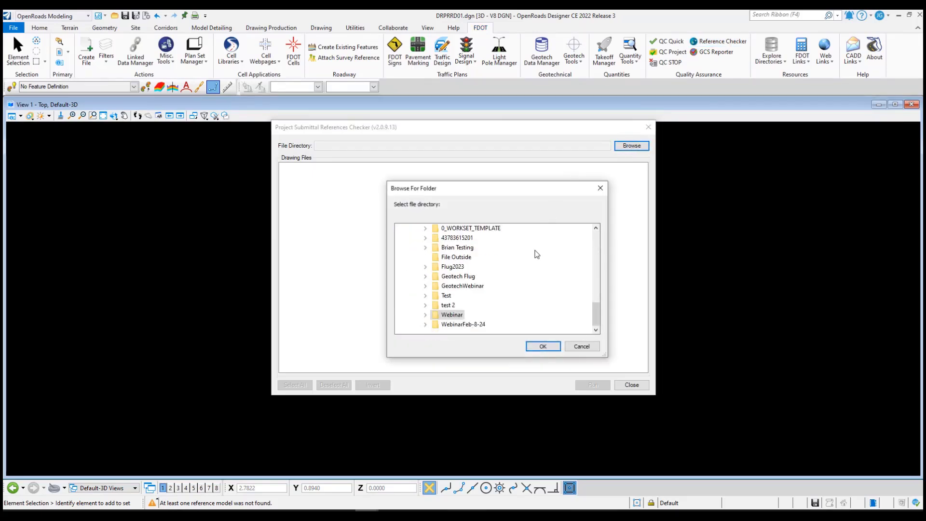
pyautogui.doubleClick(453, 315)
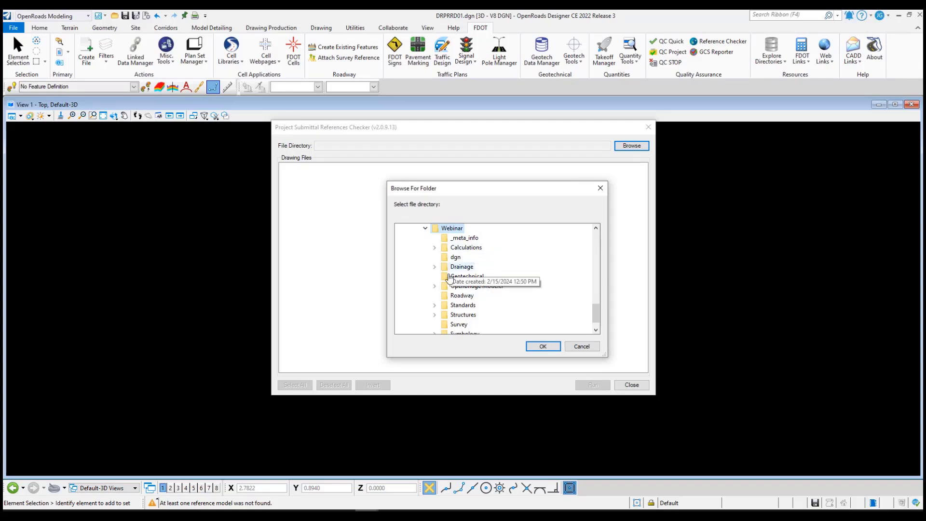
pyautogui.click(543, 347)
pyautogui.click(494, 203)
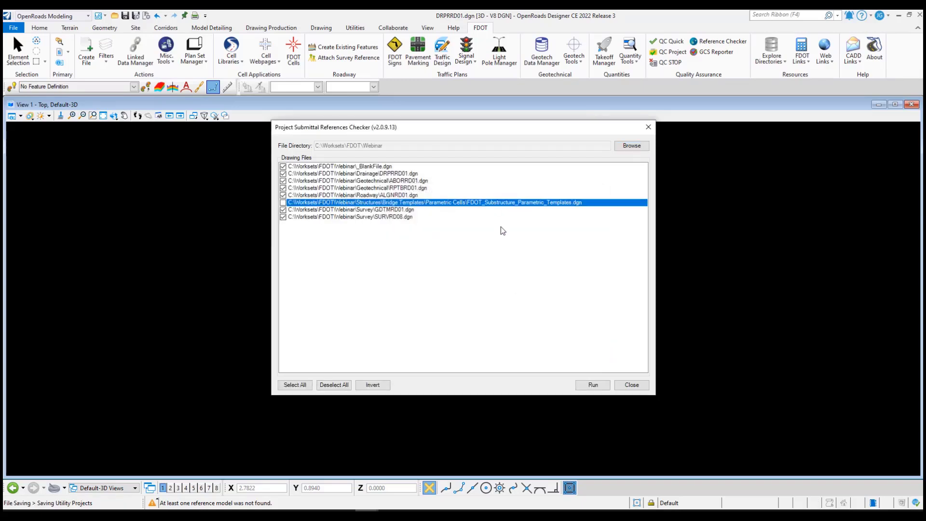
pyautogui.click(593, 384)
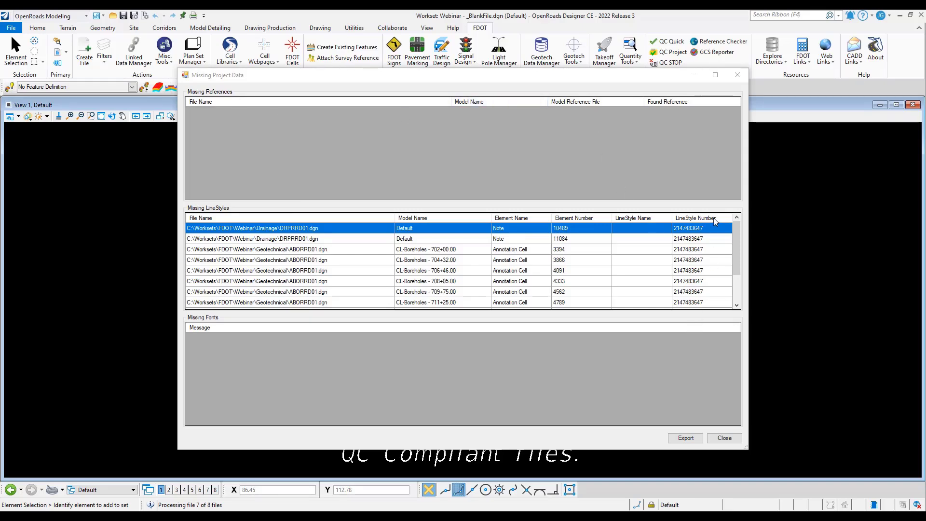
pyautogui.click(738, 74)
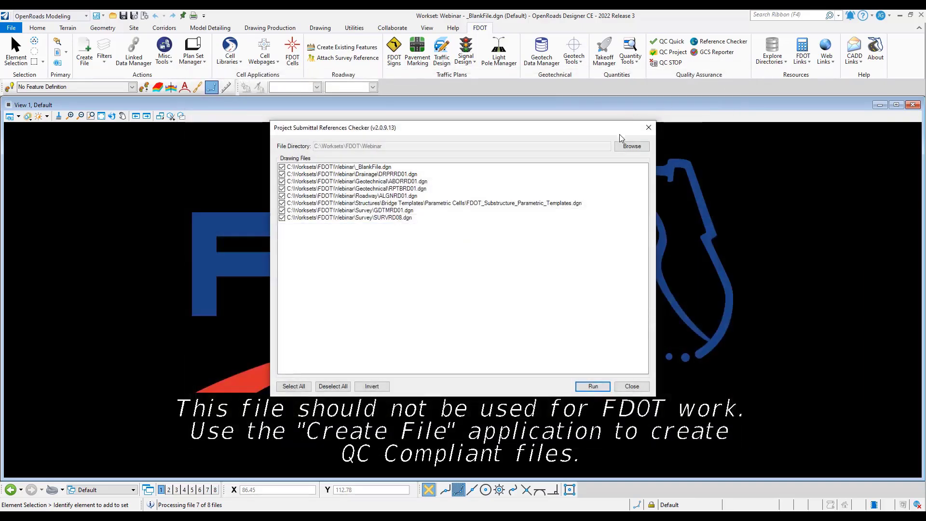
pyautogui.click(649, 132)
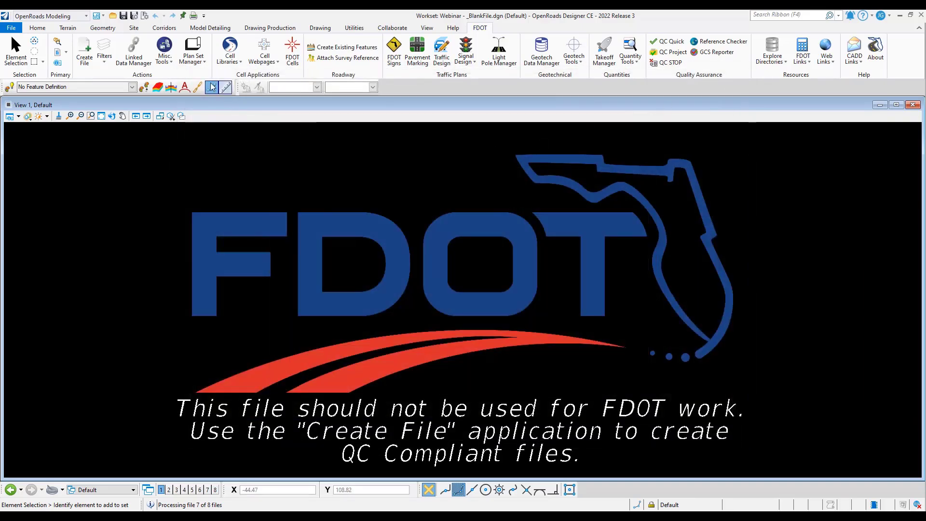
# Open DRPRRD01.dgn from the Webinar project's Drainage folder and accept the prompt shown while it loads.
pyautogui.click(111, 16)
pyautogui.doubleClick(123, 106)
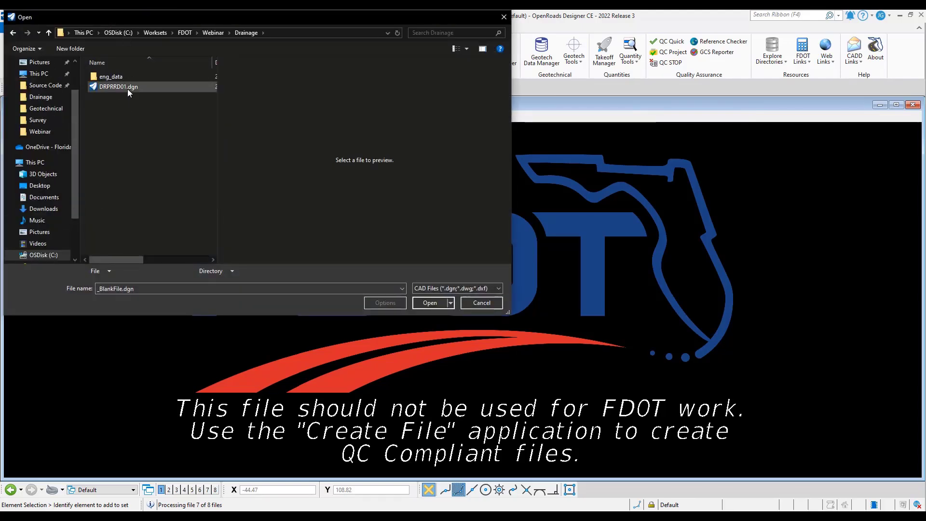
pyautogui.doubleClick(128, 89)
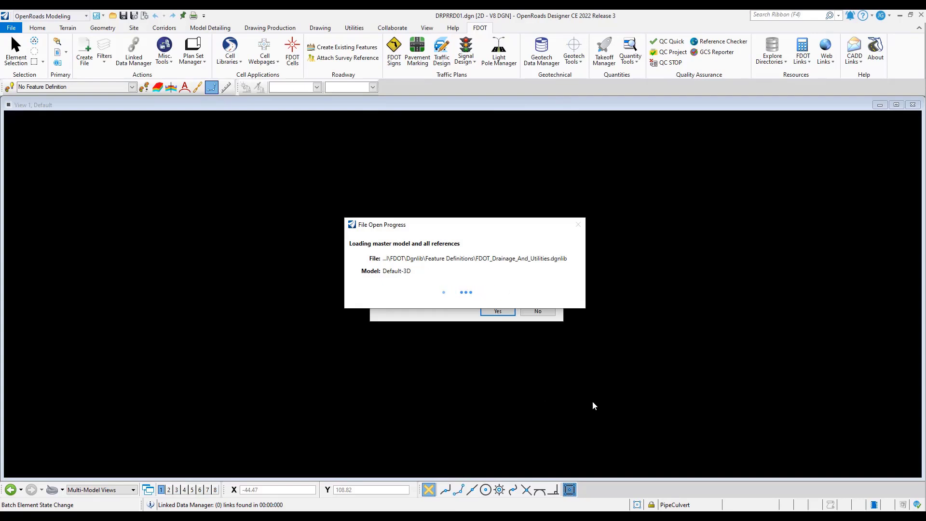
pyautogui.click(498, 311)
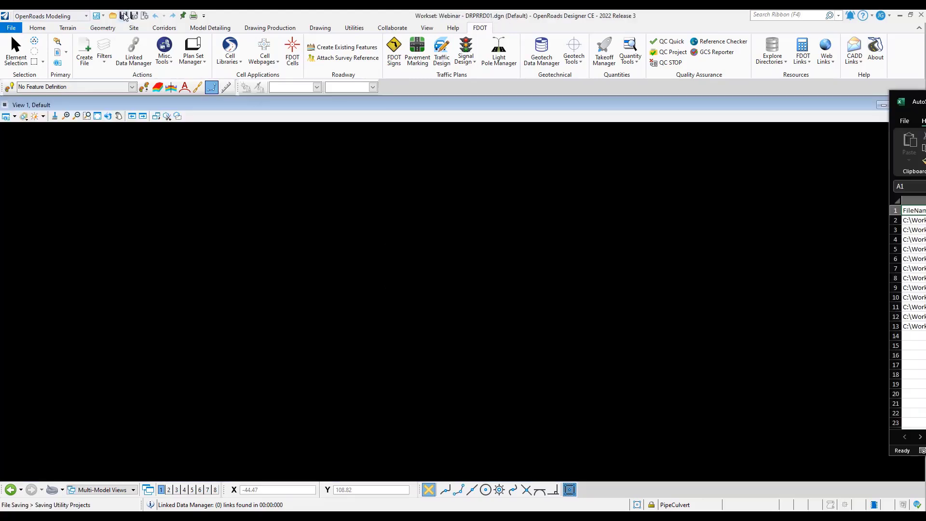
# Activate the Default model of DRPRRD01.dgn and close the models list.
pyautogui.click(44, 29)
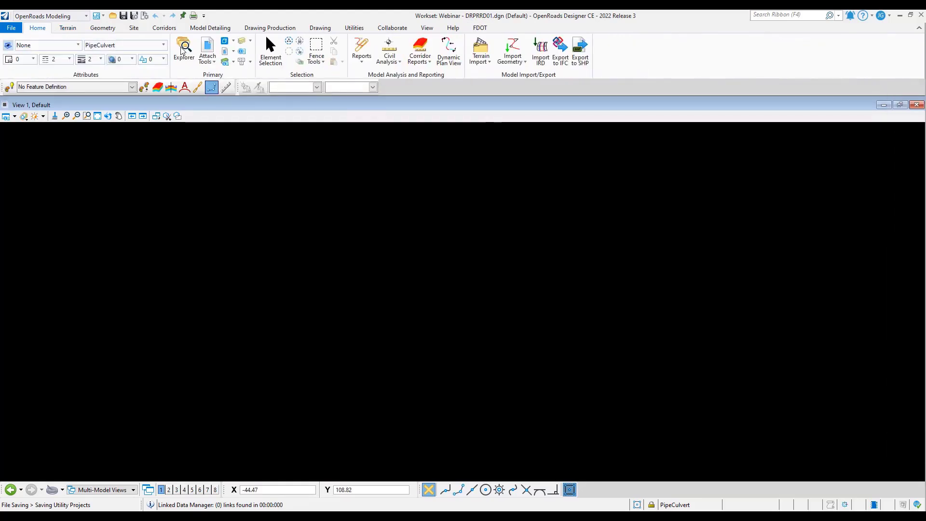
pyautogui.click(225, 41)
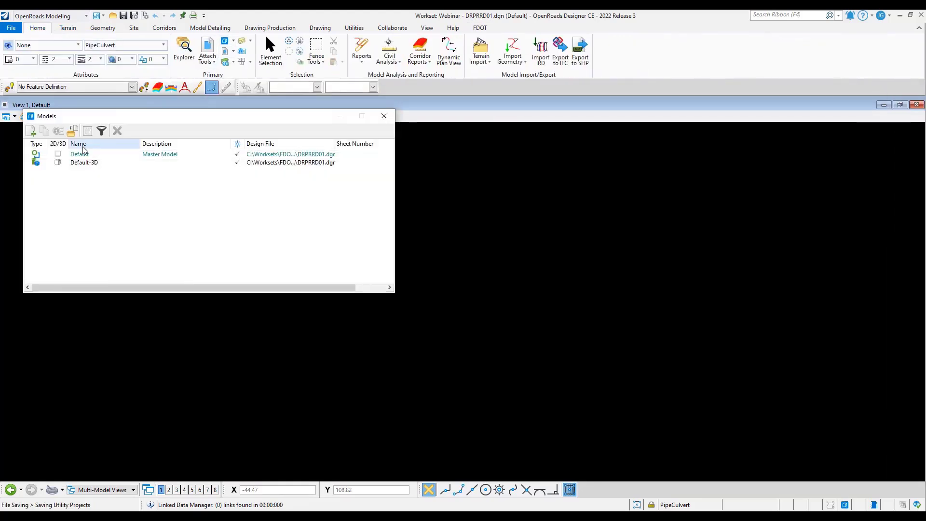
pyautogui.doubleClick(84, 154)
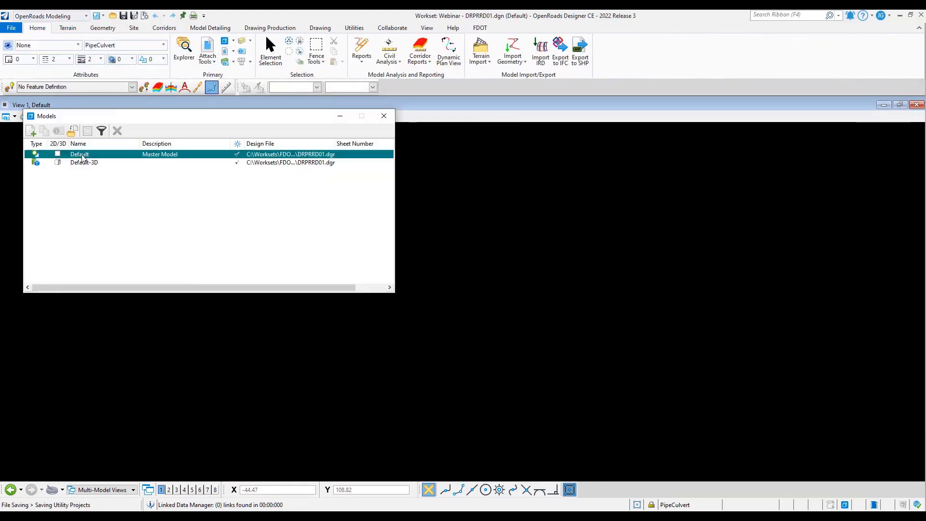
pyautogui.click(384, 116)
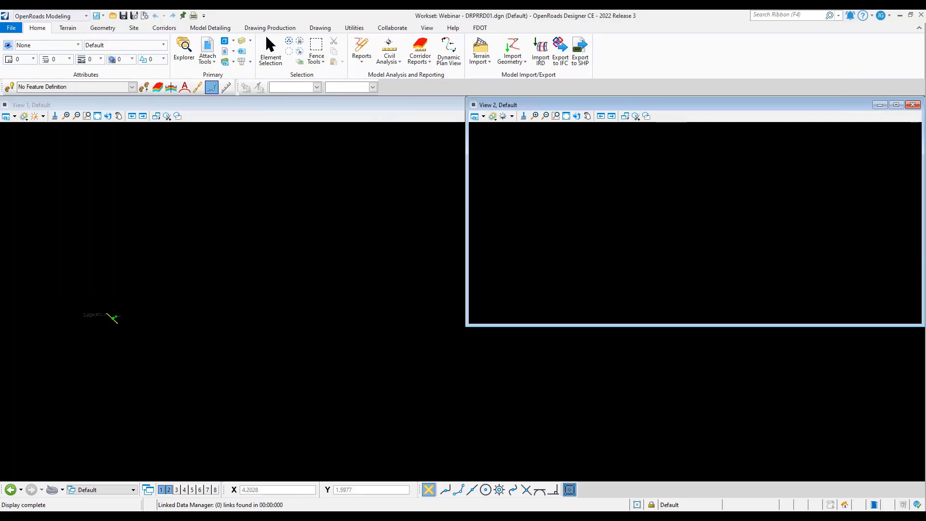
# Switch to the missing project data workbook in Excel, copy element number 10489 from the Missing LineStyles sheet, and minimize the workbook.
pyautogui.moveTo(925, 133); pyautogui.dragTo(480, 87)
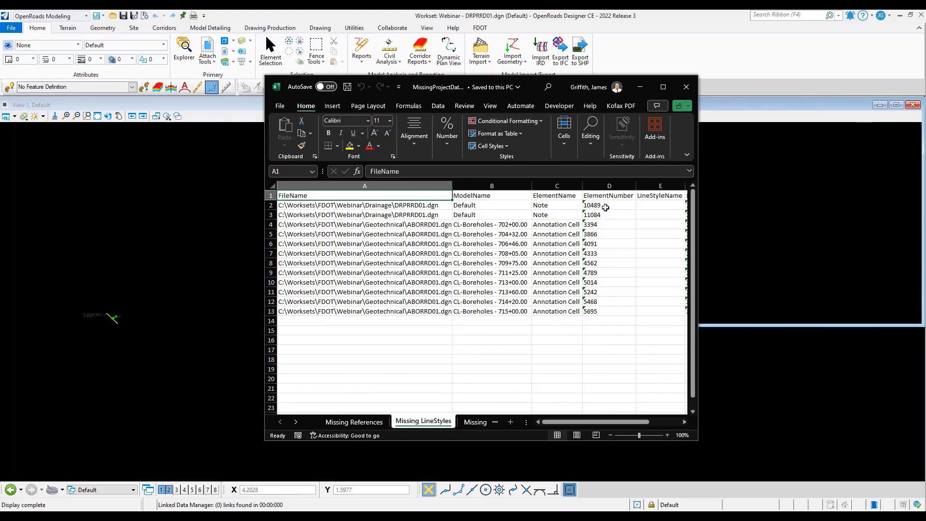
pyautogui.click(605, 207)
pyautogui.doubleClick(603, 207)
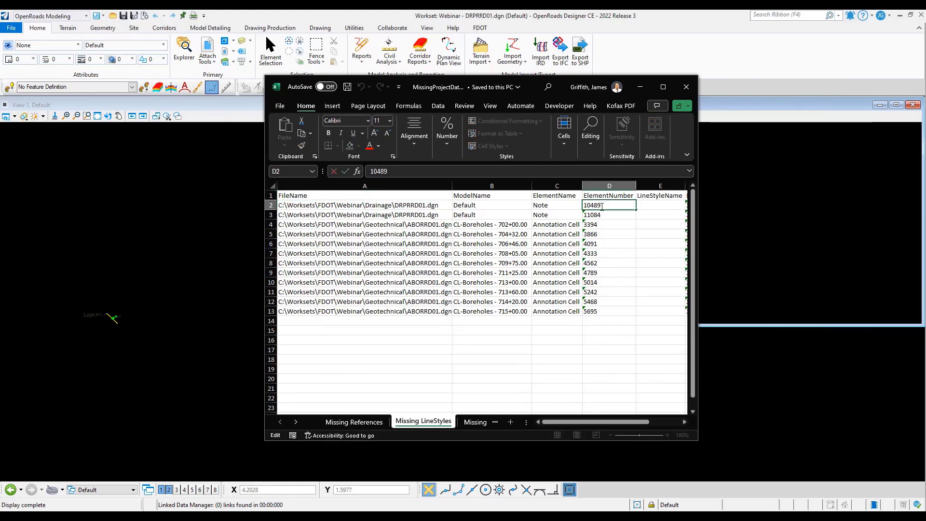
pyautogui.moveTo(602, 206); pyautogui.dragTo(584, 207)
pyautogui.hotkey('ctrl', 'c')
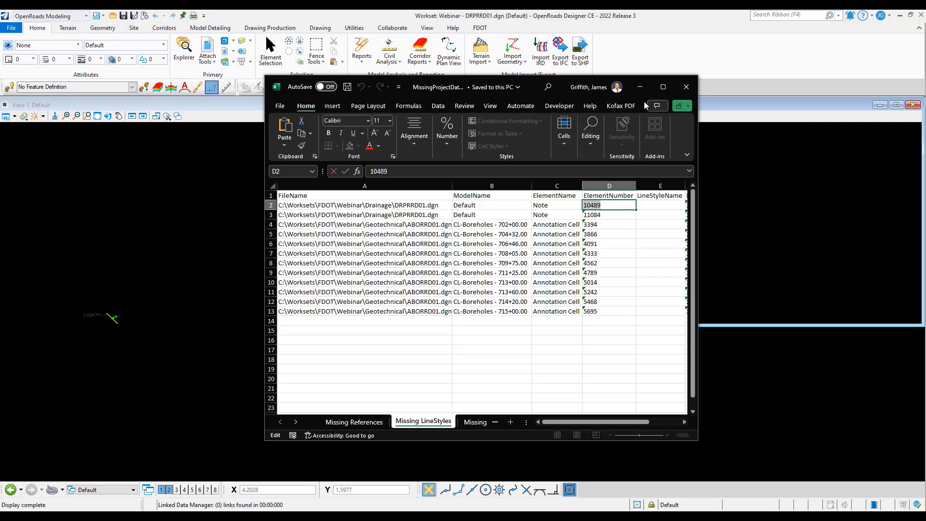
pyautogui.click(640, 86)
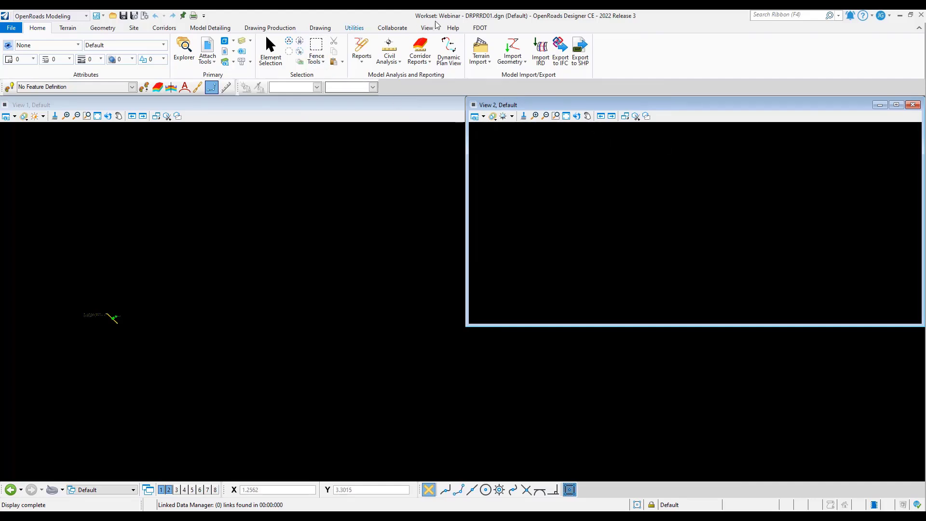
# Locate element 10489 in View 2 with Select Element by ID, close the tool, and make View 1 active.
pyautogui.click(480, 28)
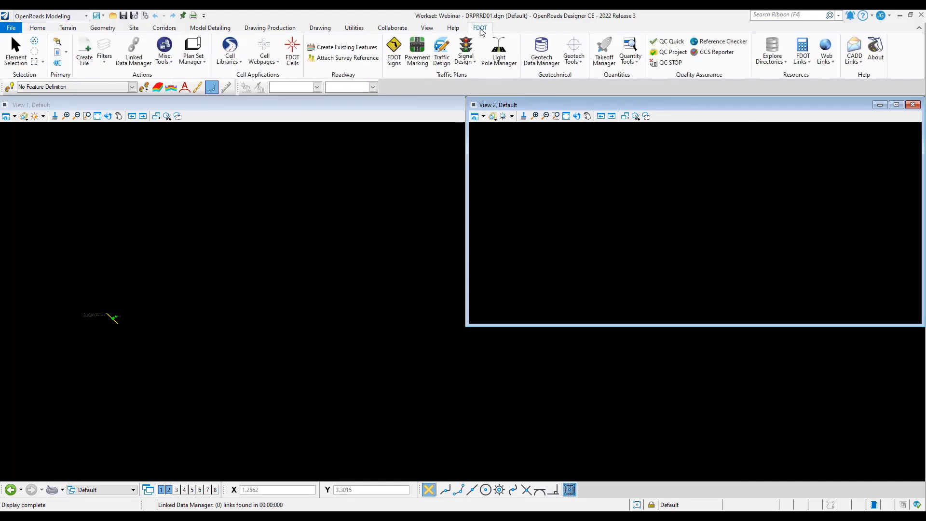
pyautogui.click(172, 62)
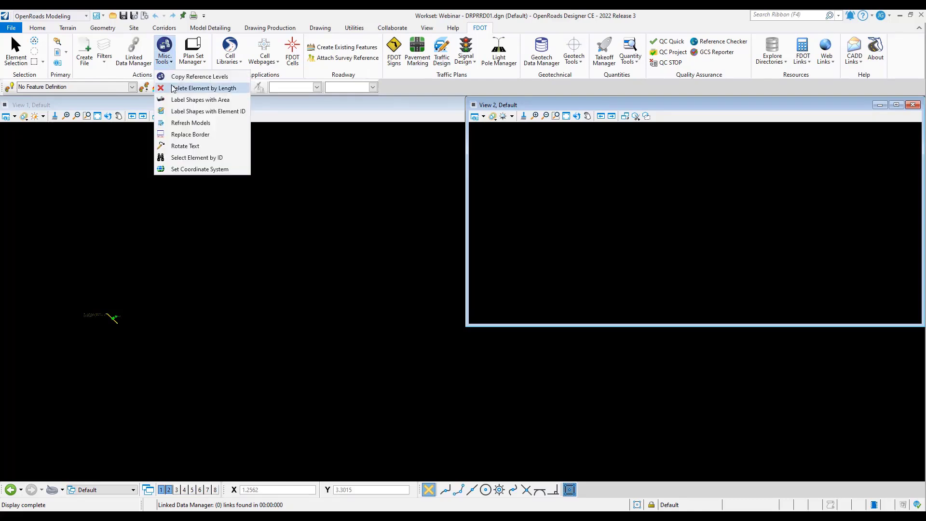
pyautogui.click(179, 158)
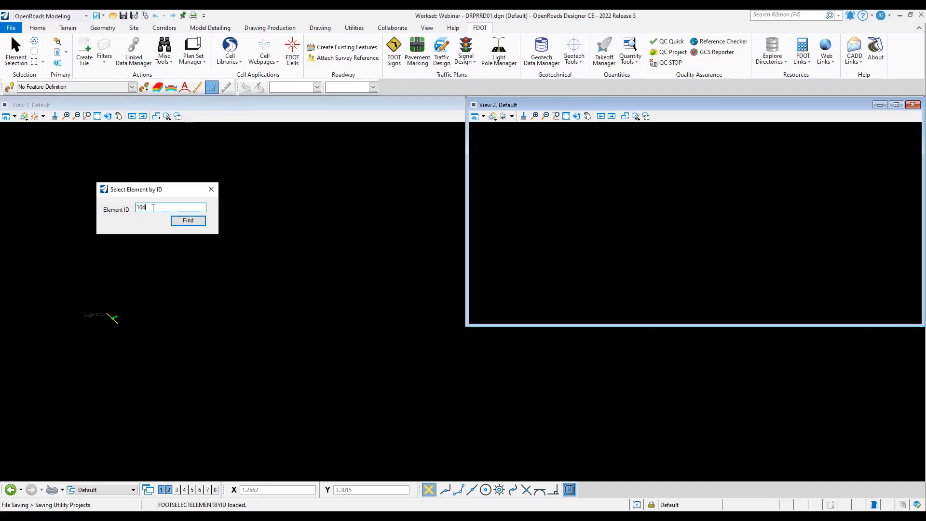
pyautogui.write('10489')
pyautogui.click(193, 221)
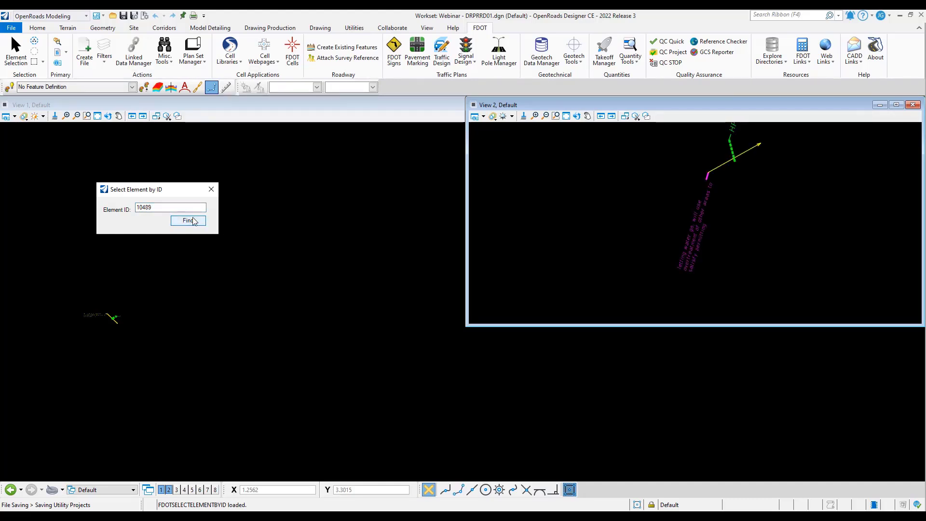
pyautogui.click(320, 278)
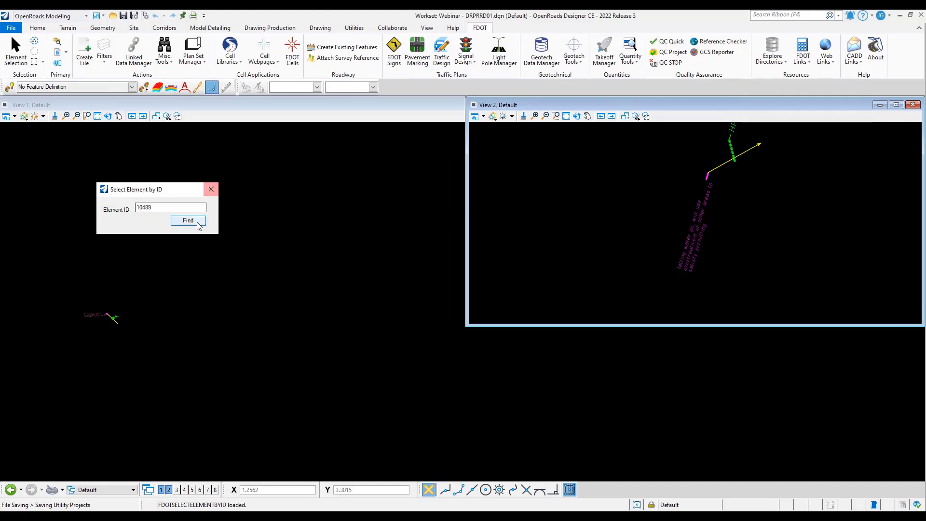
pyautogui.click(211, 189)
pyautogui.click(271, 223)
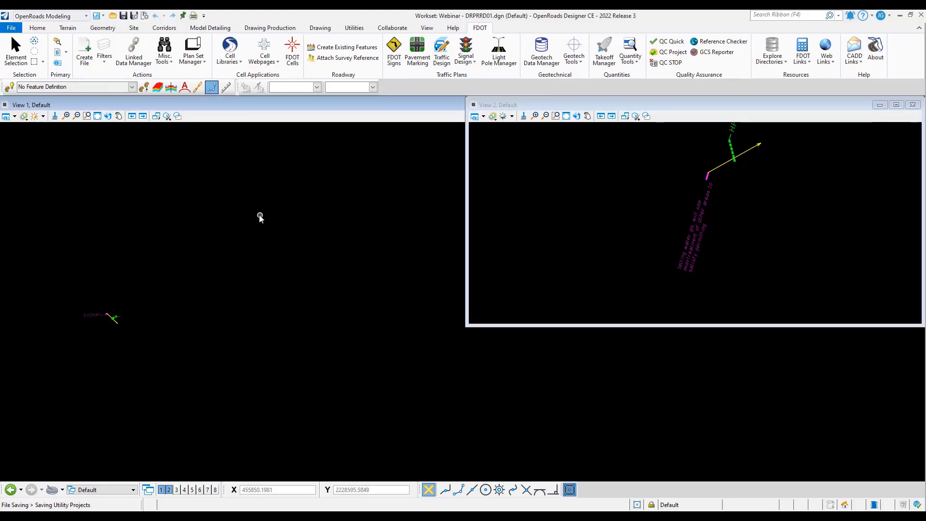
# Locate element 10489 in View 1 with Select Element by ID, close the tool, and select the note about letting water go.
pyautogui.click(172, 62)
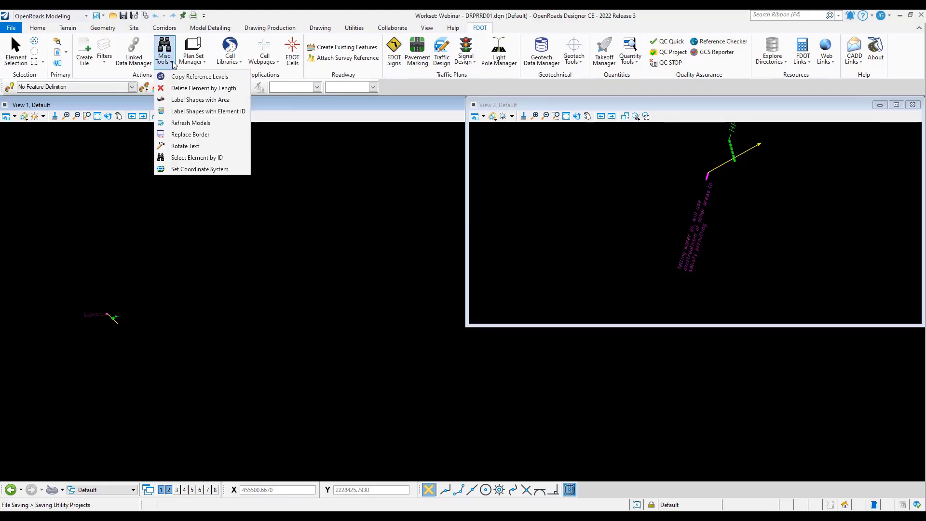
pyautogui.click(196, 157)
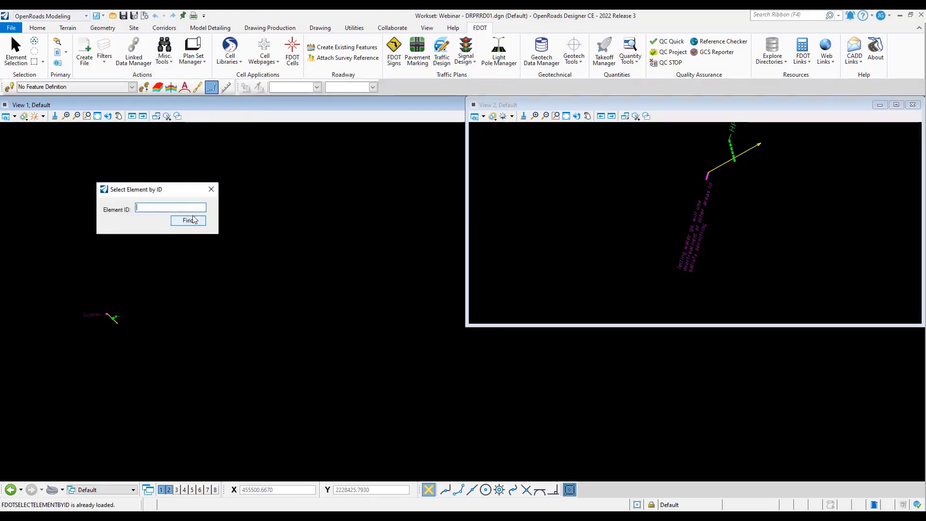
pyautogui.write('10489')
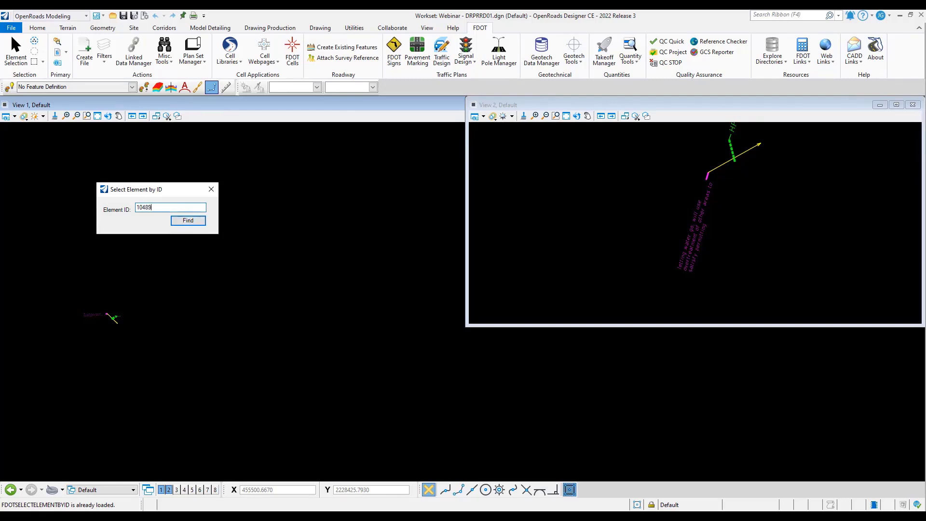
pyautogui.press('Return')
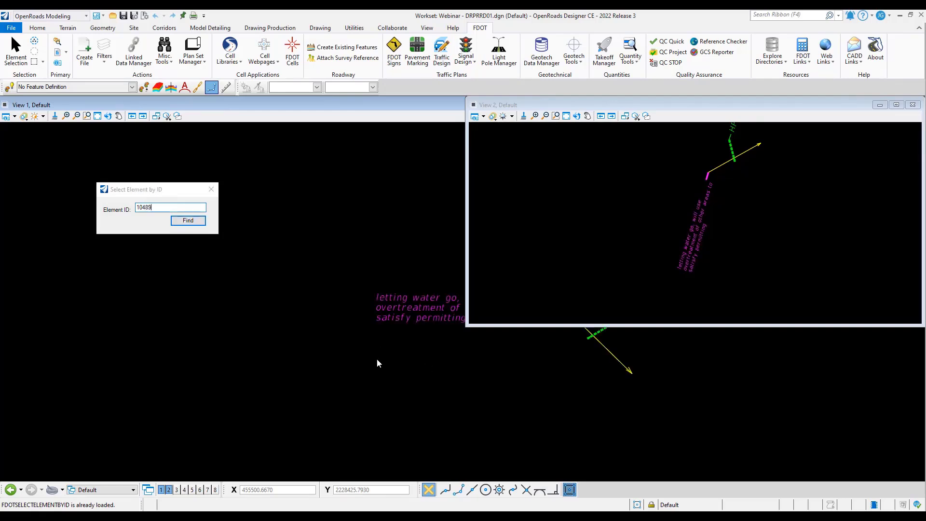
pyautogui.click(211, 192)
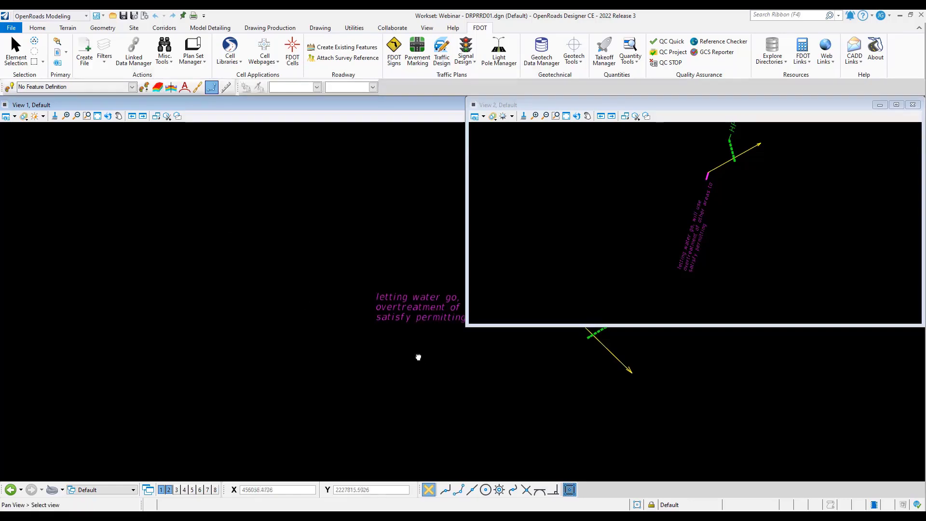
pyautogui.scroll(3, 360, 362)
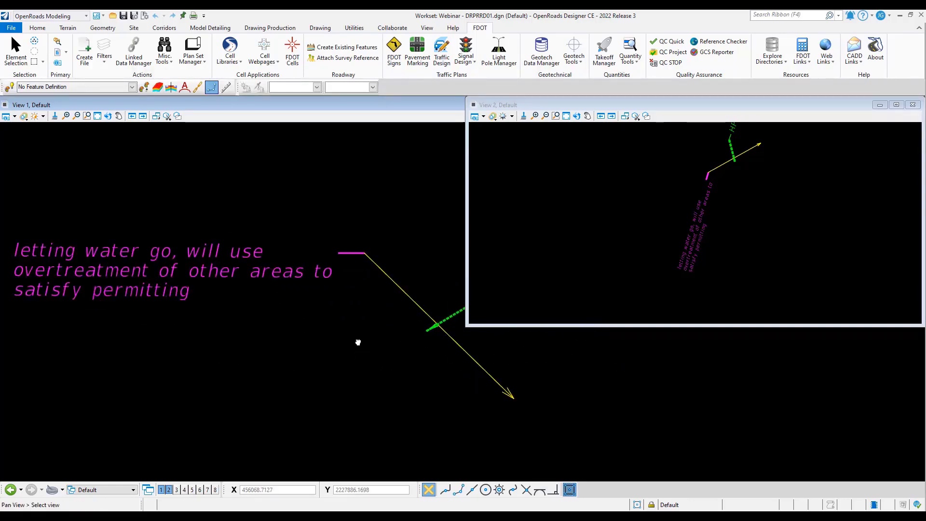
pyautogui.click(284, 292)
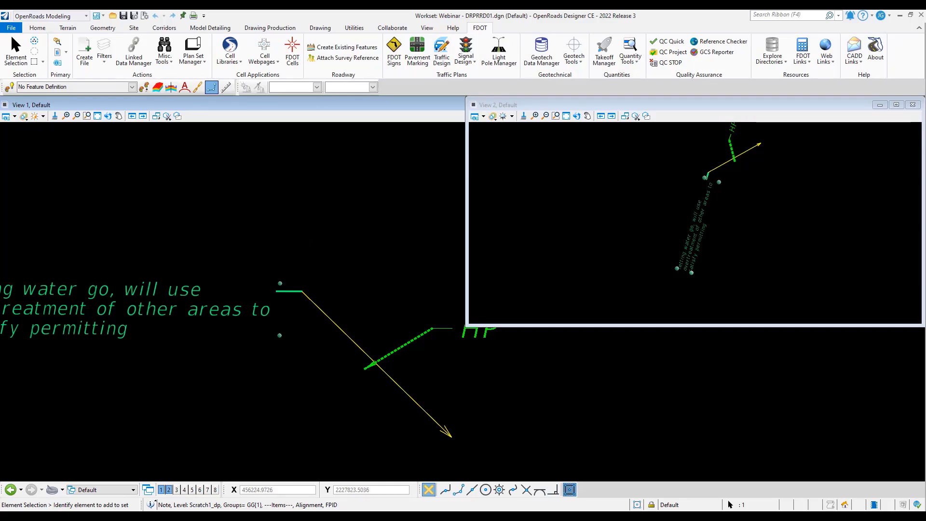
# Look up the element number of the second DRPRRD01.dgn note in the Excel workbook's Missing LineStyles sheet and move the workbook aside.
pyautogui.moveTo(925, 80); pyautogui.dragTo(587, 64)
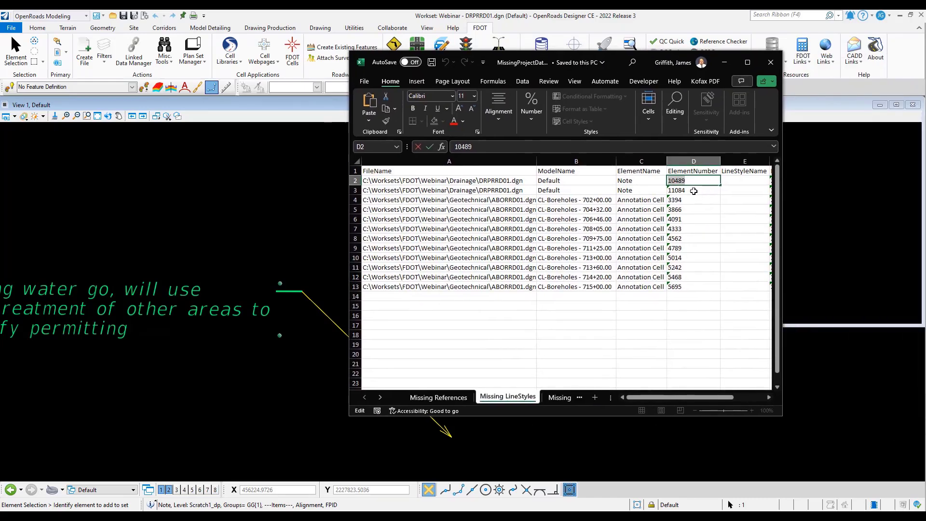
pyautogui.click(694, 191)
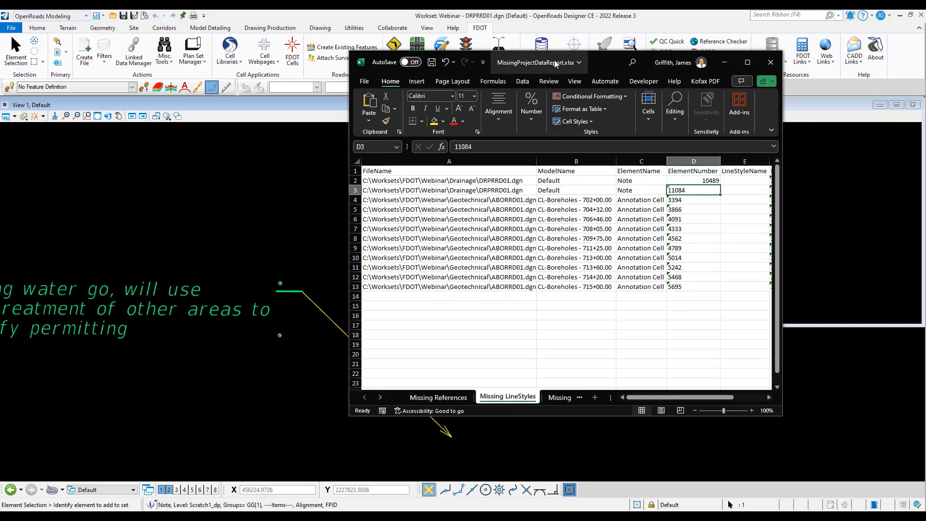
pyautogui.moveTo(554, 64); pyautogui.dragTo(925, 87)
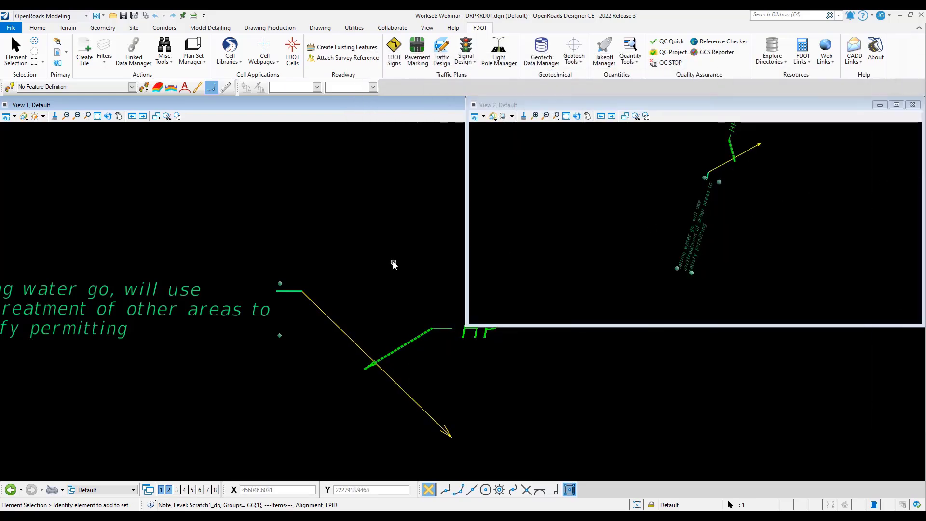
# Locate element 11084 in View 1 with Select Element by ID, close the tool, and inspect the HP note.
pyautogui.click(167, 51)
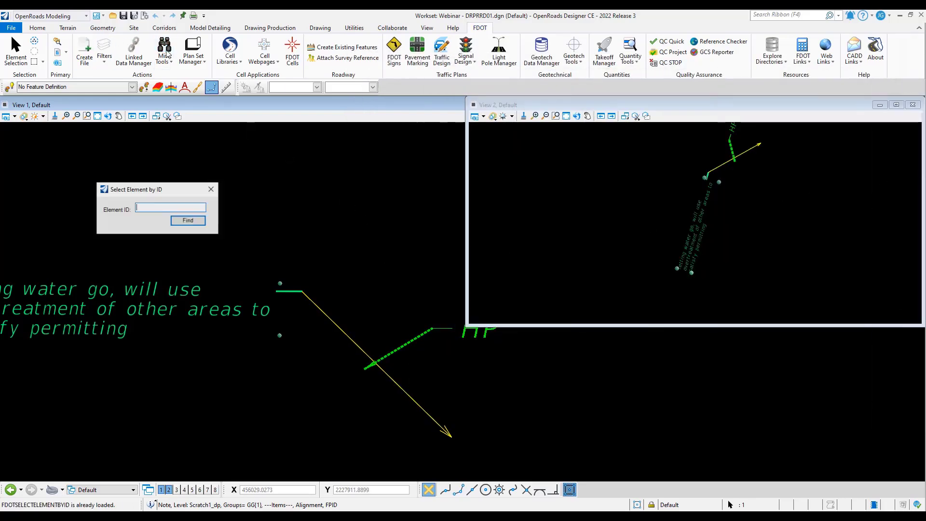
pyautogui.write('110')
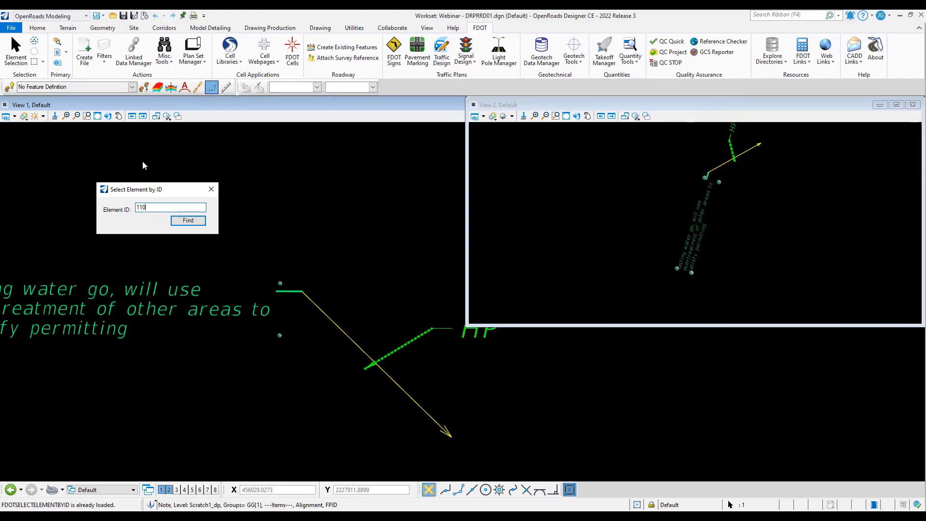
pyautogui.write('84')
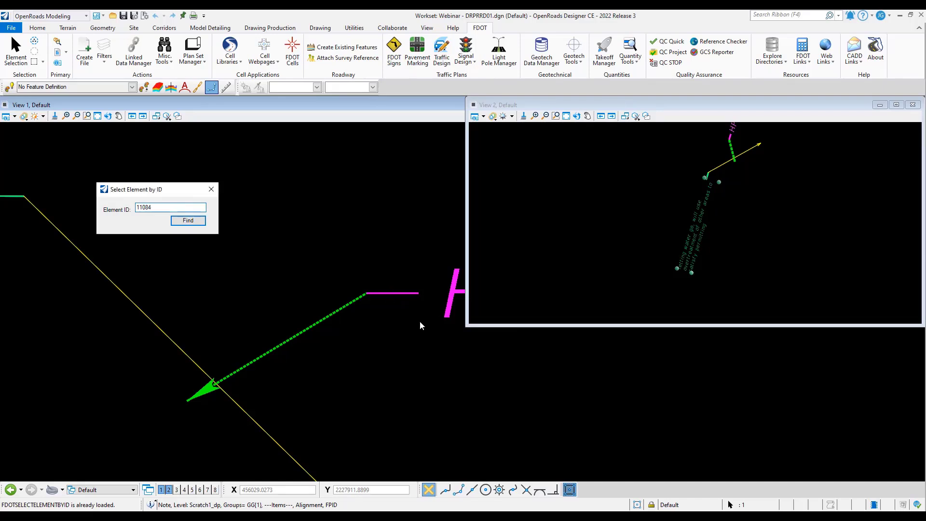
pyautogui.click(211, 189)
pyautogui.moveTo(374, 224); pyautogui.dragTo(199, 213, button='middle')
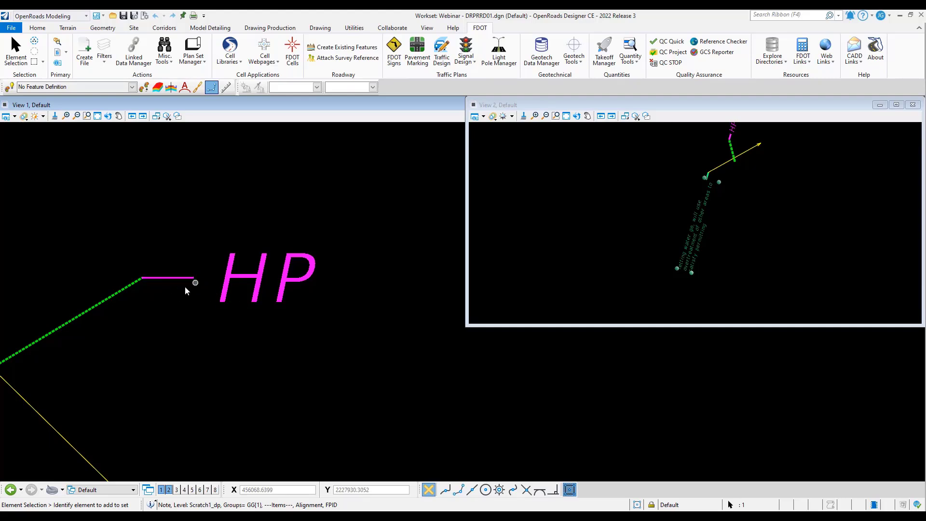
pyautogui.moveTo(216, 296)
# Bring the missing project data workbook back in Excel and display its Missing Fonts sheet.
pyautogui.moveTo(925, 80); pyautogui.dragTo(442, 104)
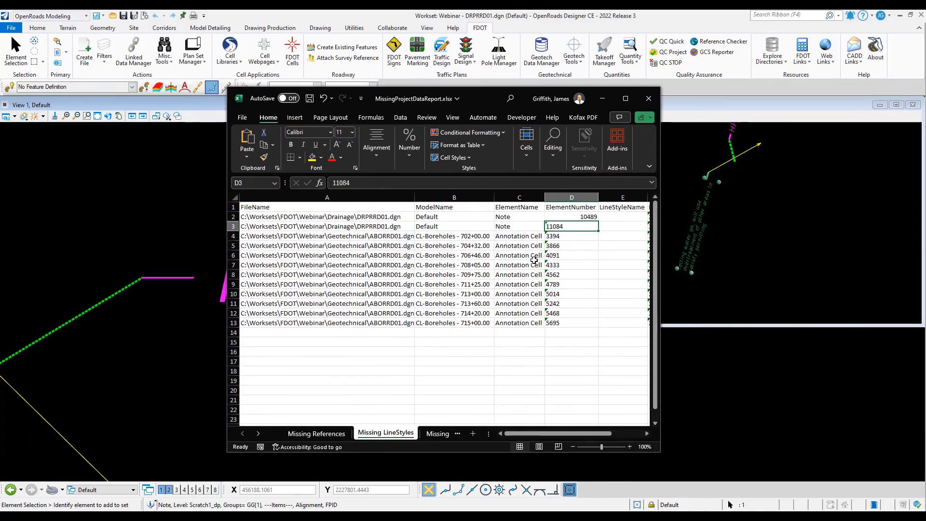
pyautogui.moveTo(561, 436); pyautogui.dragTo(561, 436)
pyautogui.click(438, 434)
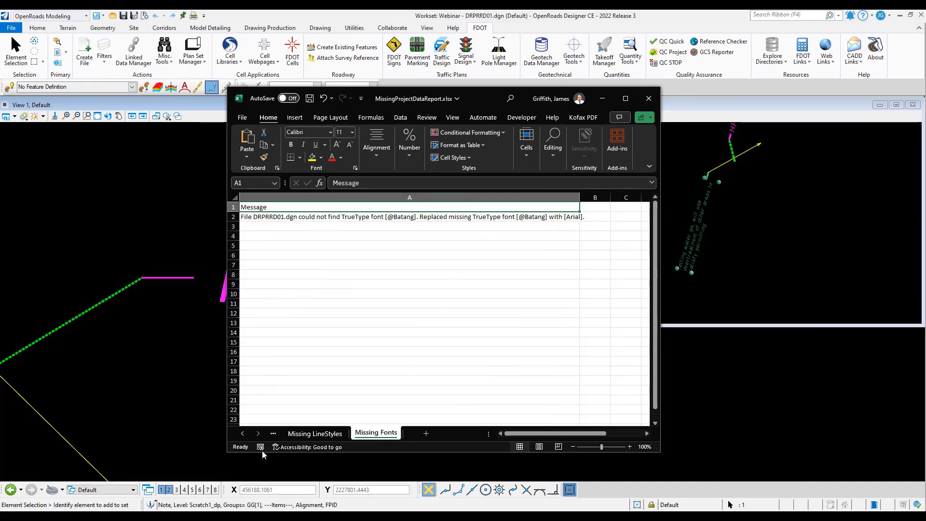
# Open the Webinar project's Symbology folder in File Explorer, and select the missing font message in cell A2 of the workbook.
pyautogui.click(241, 516)
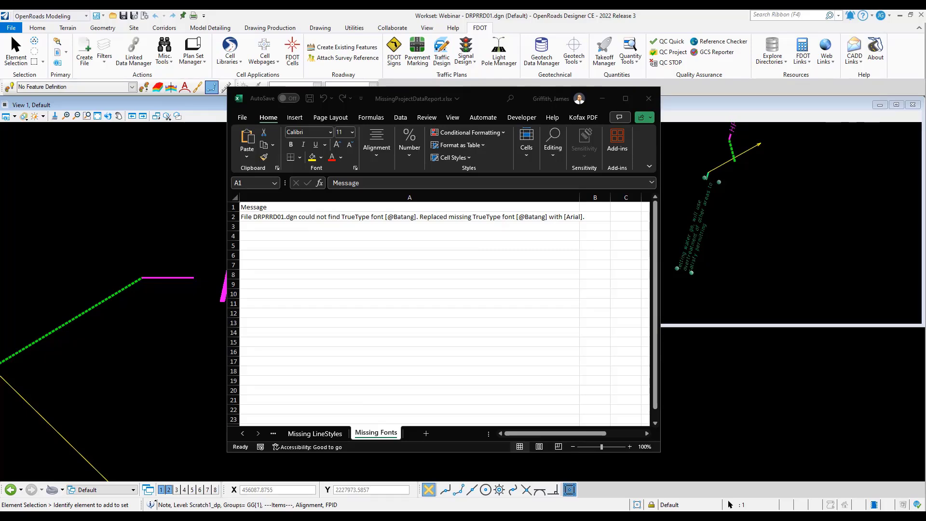
pyautogui.moveTo(925, 92); pyautogui.dragTo(403, 16)
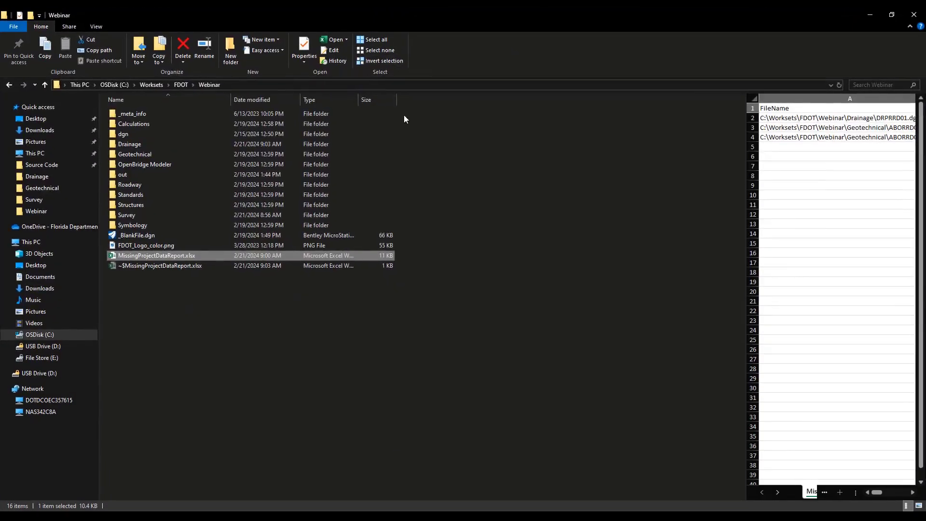
pyautogui.doubleClick(147, 224)
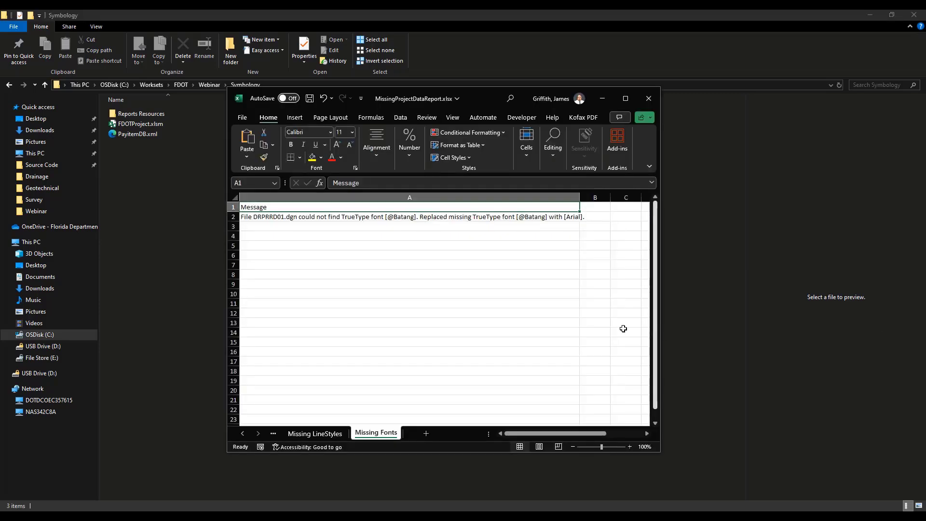
pyautogui.click(399, 219)
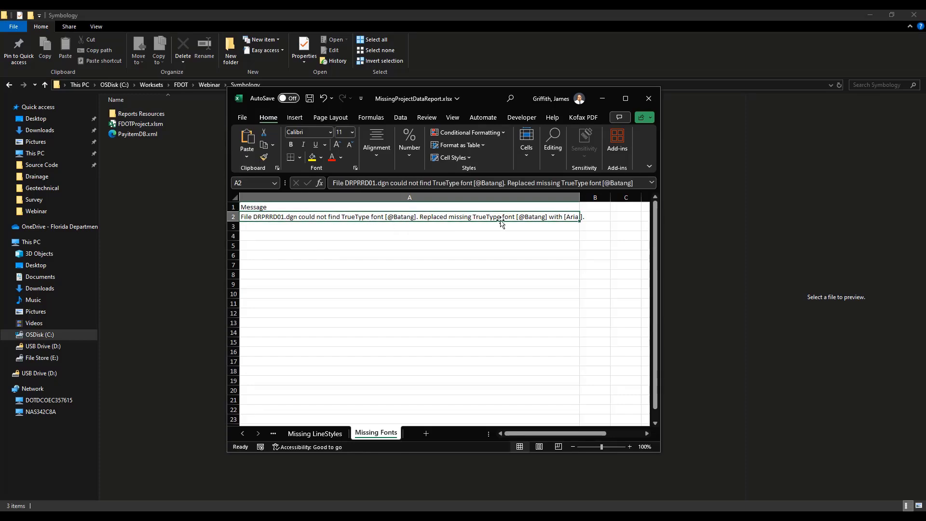
# Return to the Missing LineStyles sheet and close MissingProjectDataReport.xlsx, saving its changes in the Webinar folder.
pyautogui.click(315, 433)
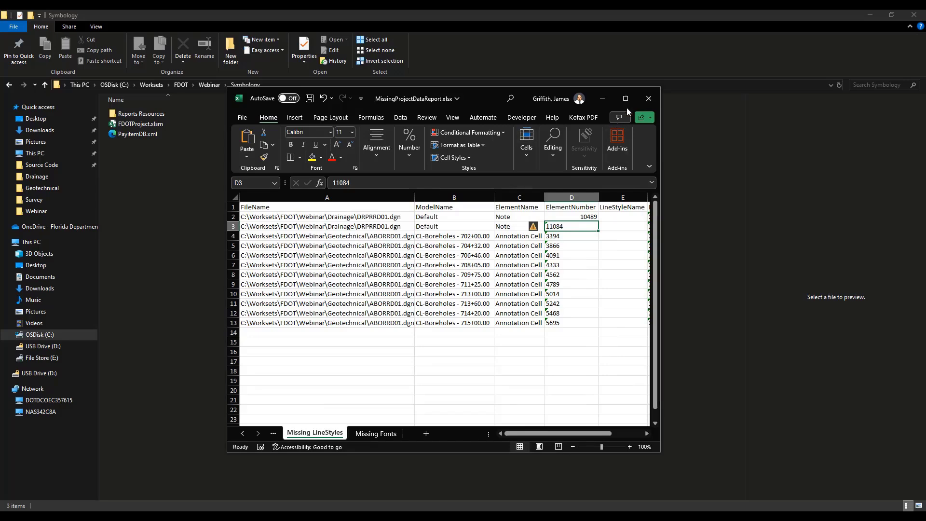
pyautogui.click(649, 99)
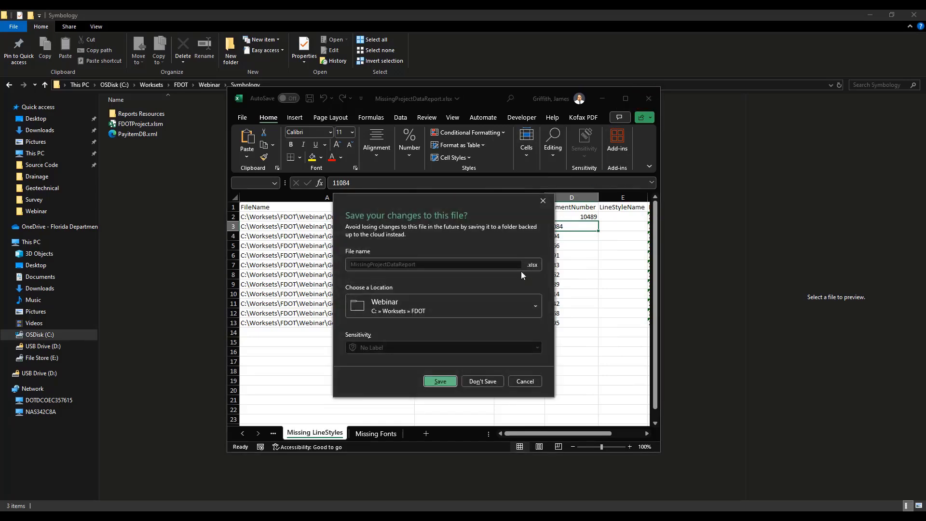
pyautogui.click(440, 381)
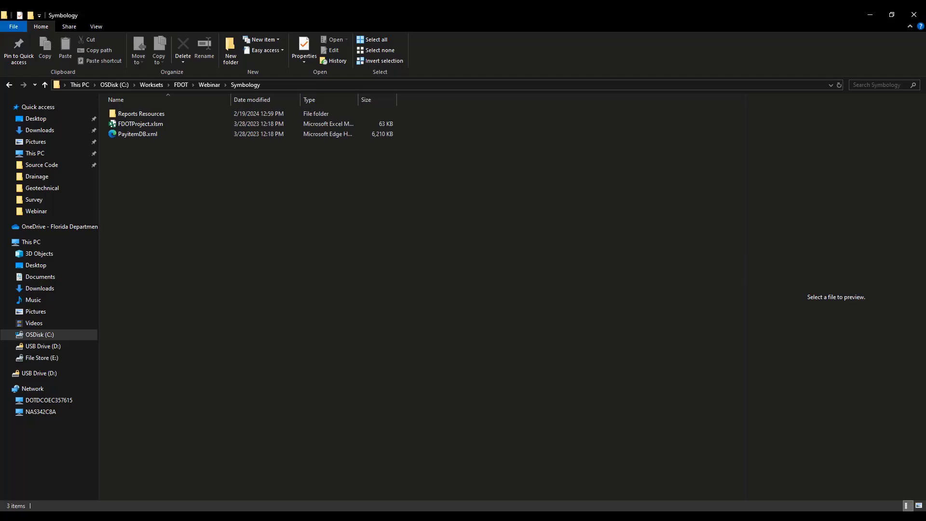
# Launch FDOT 10.12 ORD from the desktop and open the GCS Reporter in _BlankFile.dgn.
pyautogui.press('super+d')
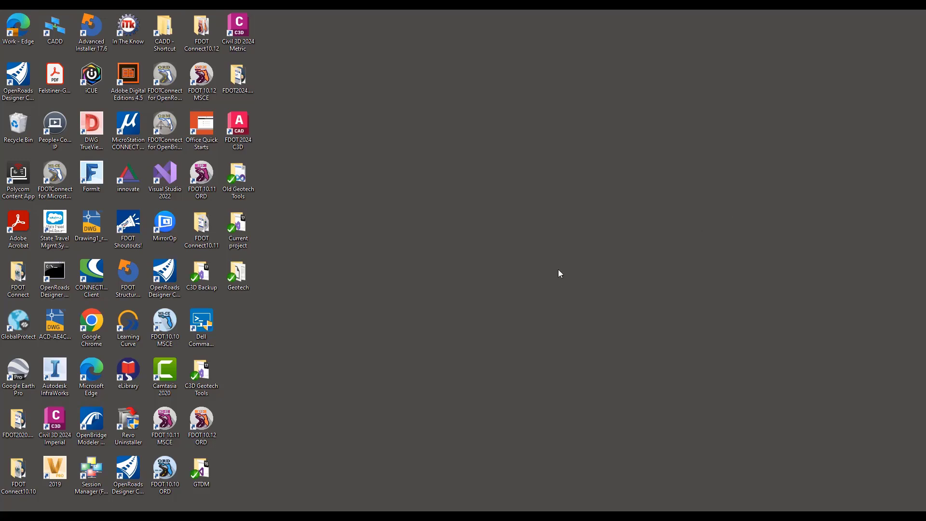
pyautogui.click(201, 427)
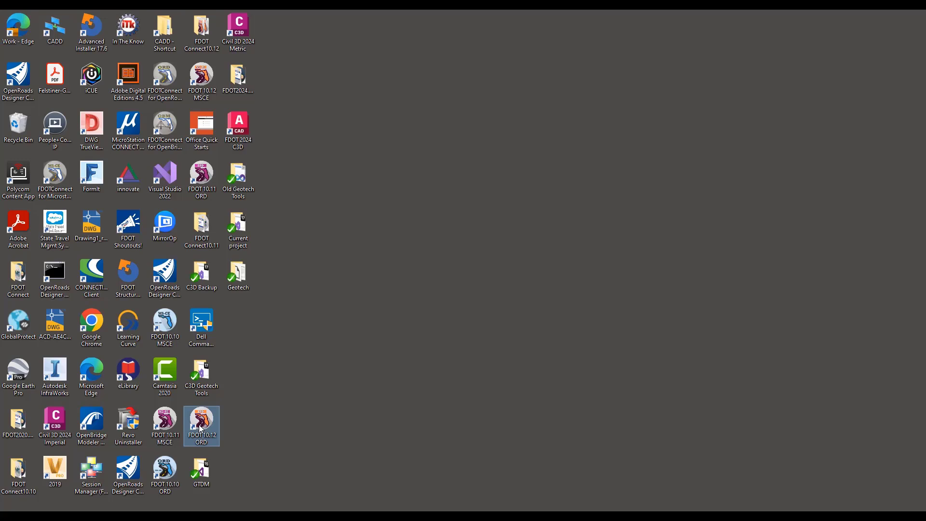
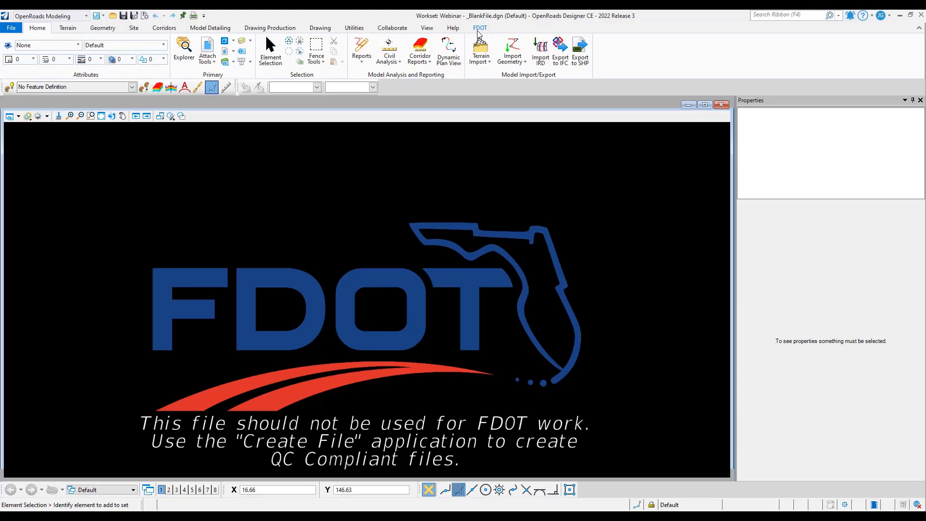
pyautogui.click(479, 30)
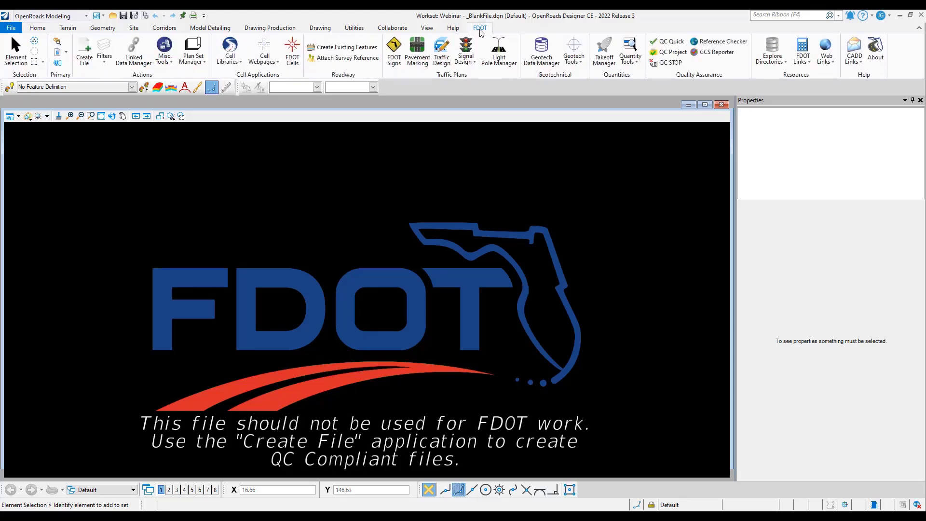
pyautogui.click(715, 54)
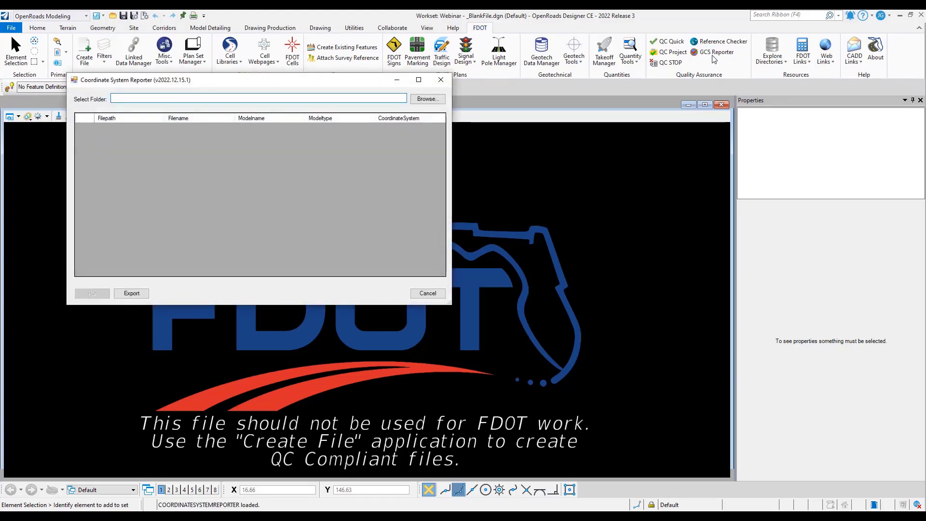
# Run the coordinate system report on the C:\Worksets\FDOT\Webinar folder and look through the listed models.
pyautogui.click(417, 101)
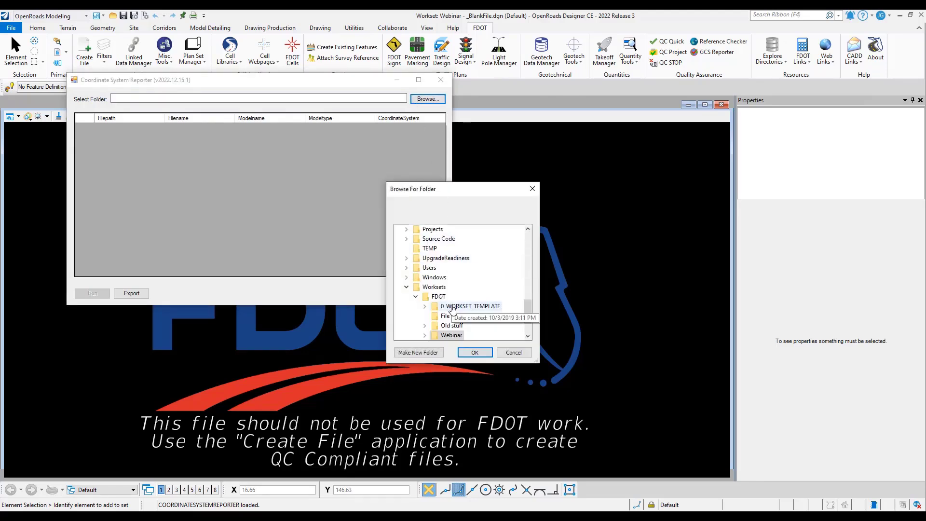
pyautogui.click(453, 336)
pyautogui.doubleClick(456, 336)
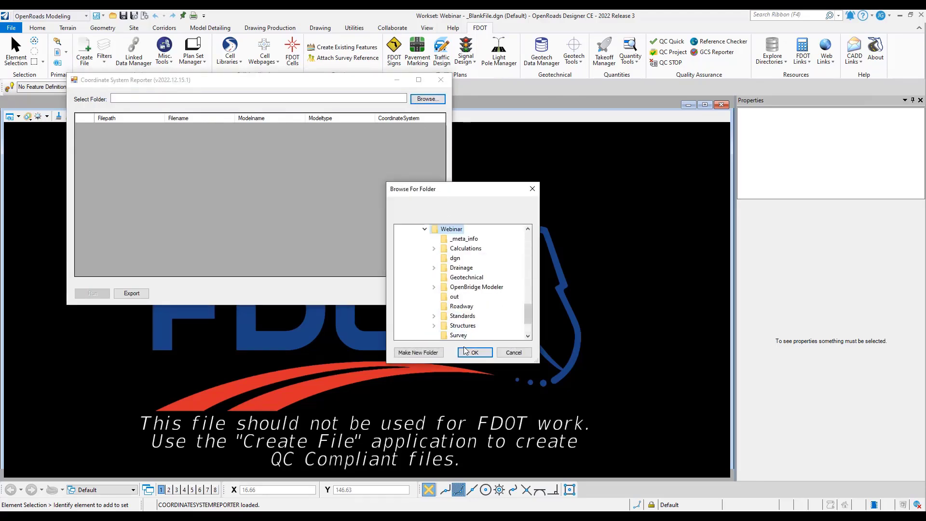
pyautogui.click(474, 354)
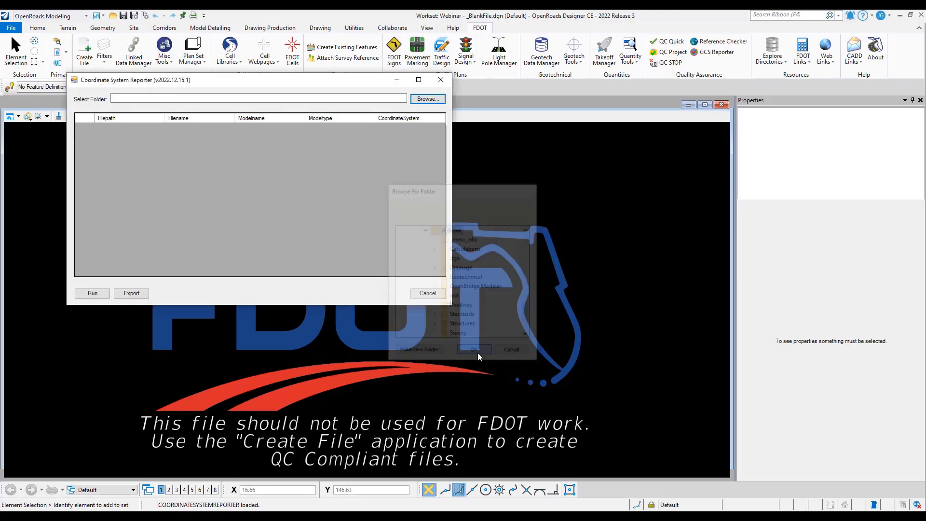
pyautogui.click(95, 293)
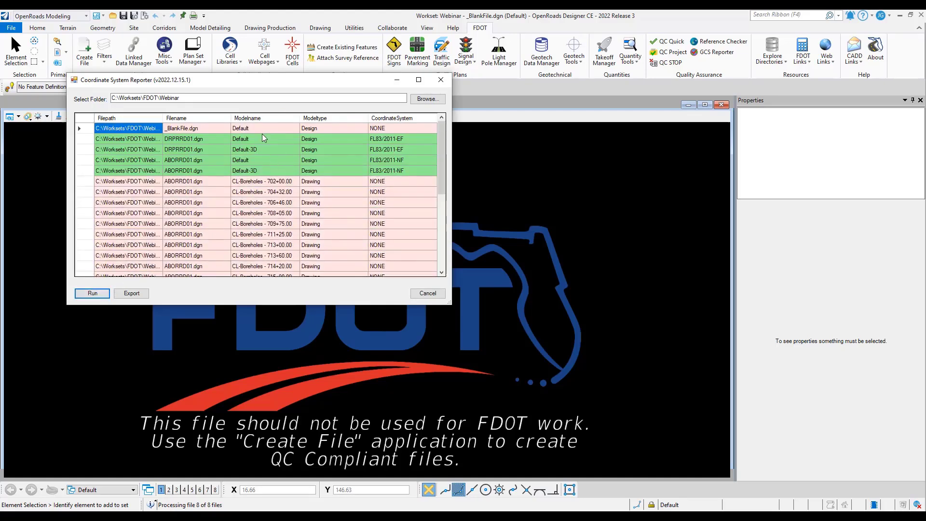
pyautogui.scroll(-6, 254, 239)
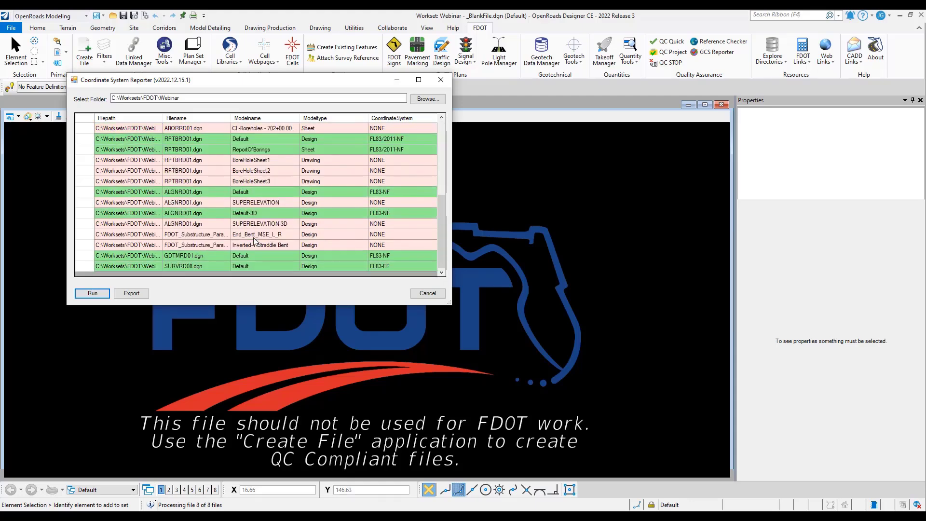
pyautogui.scroll(6, 253, 237)
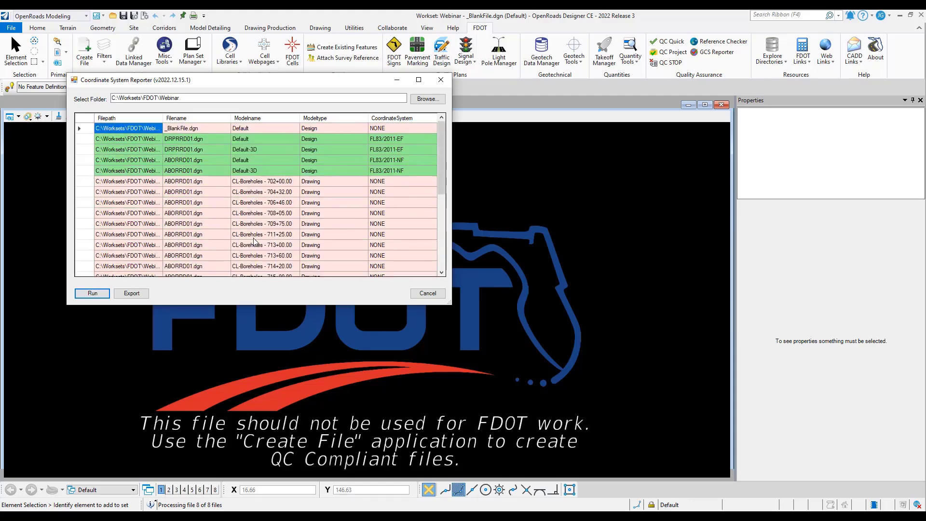
# Export the report as CoordinateReport.xlsx to the Webinar folder and look through its Coordinates sheet in Excel.
pyautogui.click(146, 294)
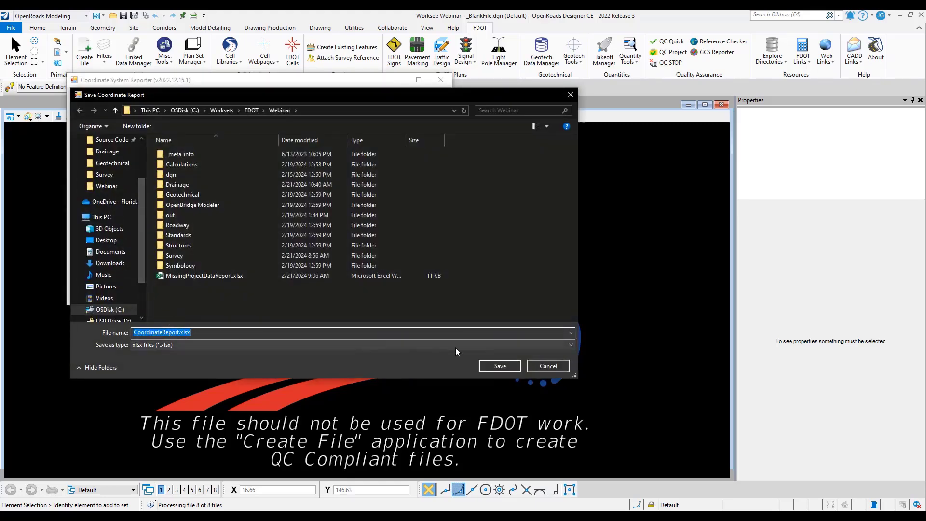
pyautogui.click(490, 366)
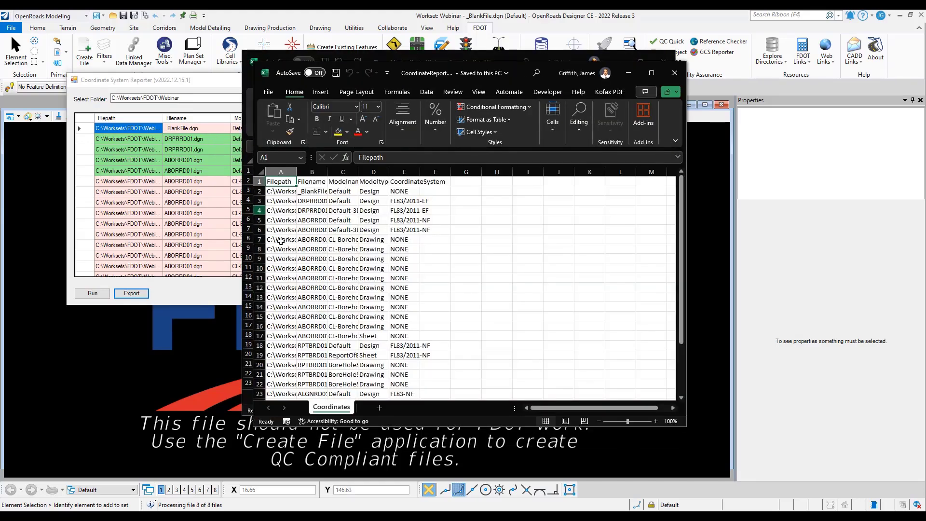
pyautogui.scroll(-4, 392, 242)
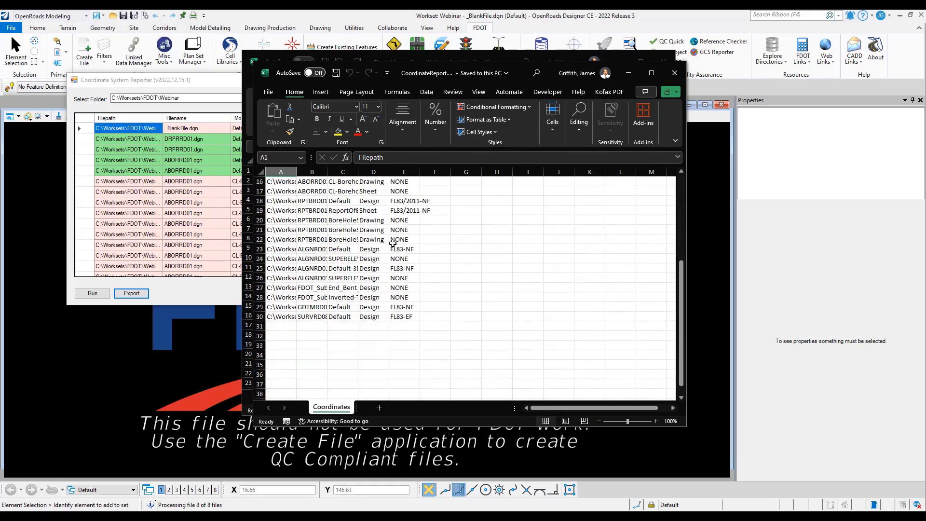
pyautogui.scroll(4, 392, 243)
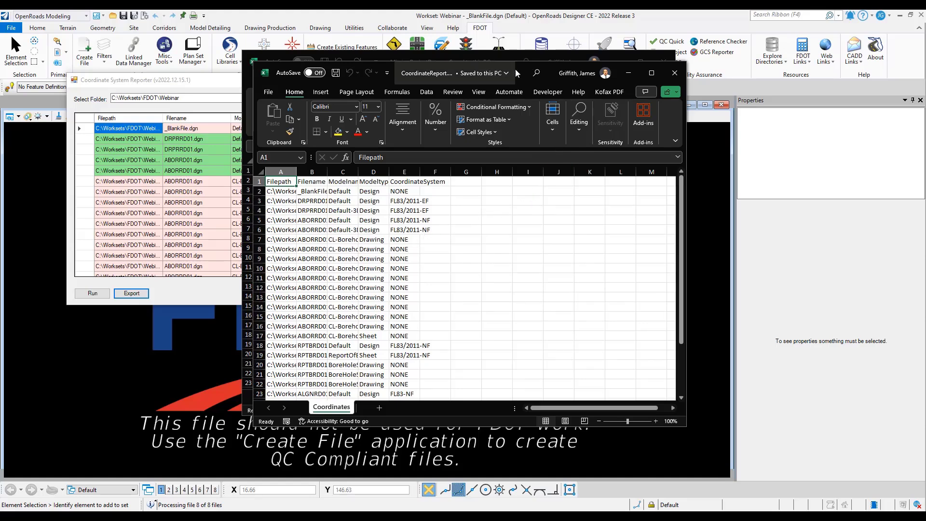
# Move both Excel workbooks off the Coordinate System Reporter and examine the coordinate systems of the remaining models in its results.
pyautogui.moveTo(517, 72); pyautogui.dragTo(772, 106)
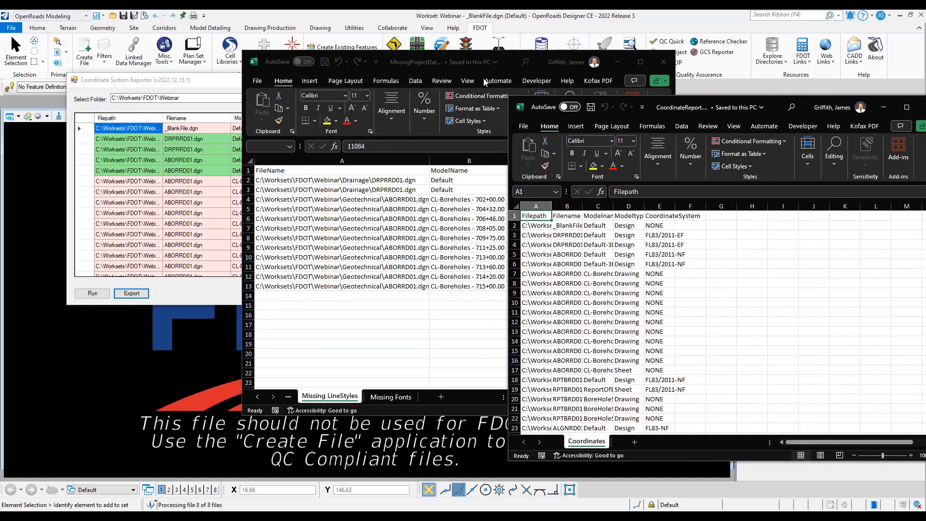
pyautogui.moveTo(472, 63); pyautogui.dragTo(925, 75)
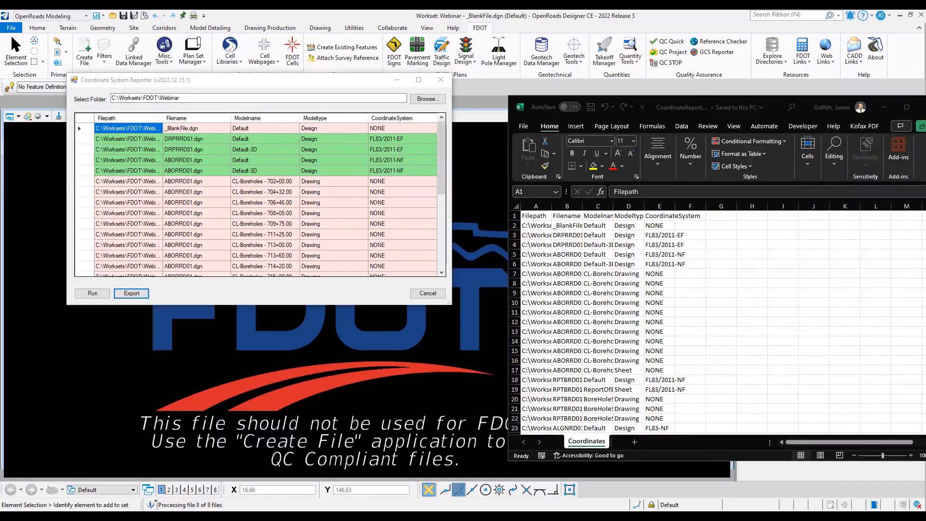
pyautogui.moveTo(717, 104); pyautogui.dragTo(925, 103)
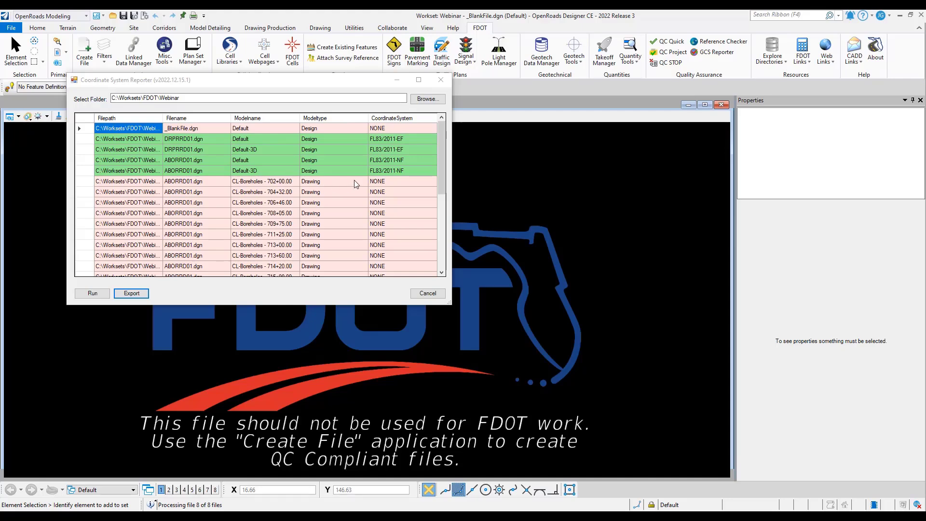
pyautogui.scroll(-5, 354, 180)
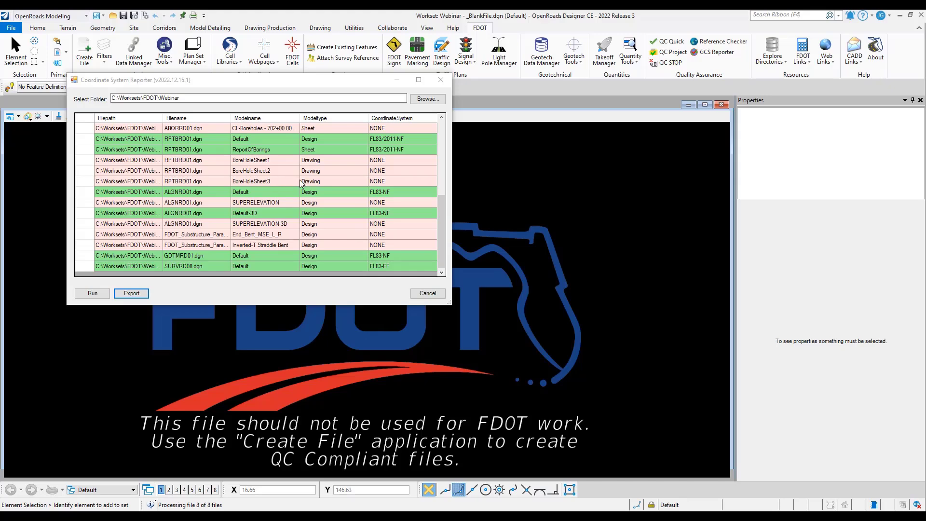
# Examine the coordinate systems of the listed models once more and close the Coordinate System Reporter.
pyautogui.scroll(1, 300, 182)
pyautogui.scroll(4, 300, 182)
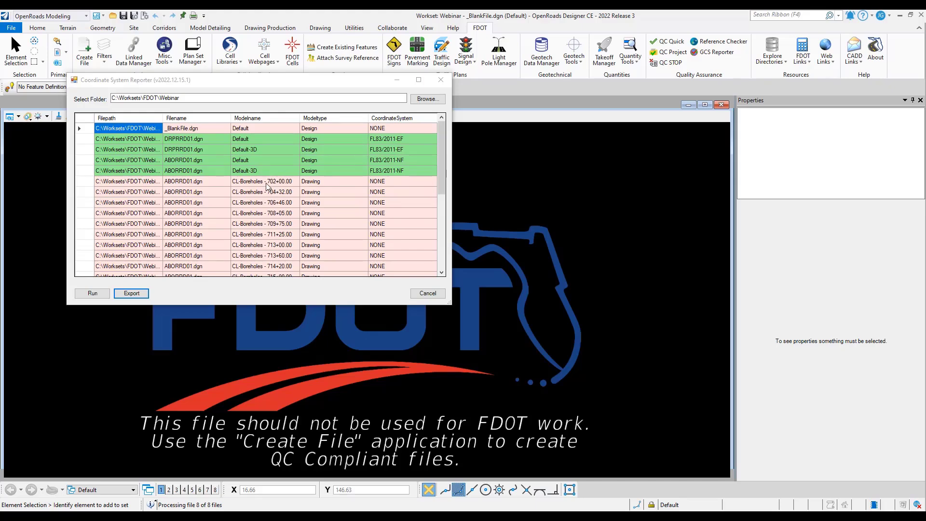
pyautogui.scroll(-2, 232, 193)
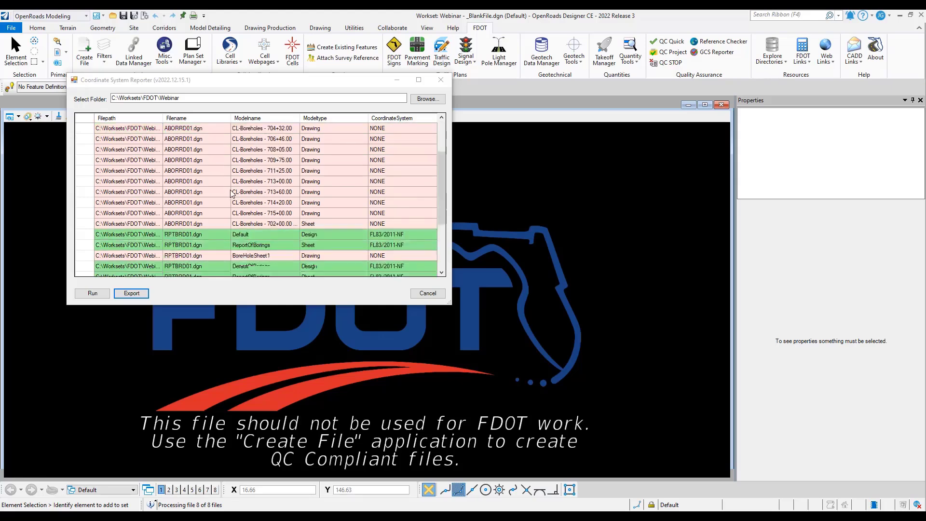
pyautogui.scroll(-2, 231, 193)
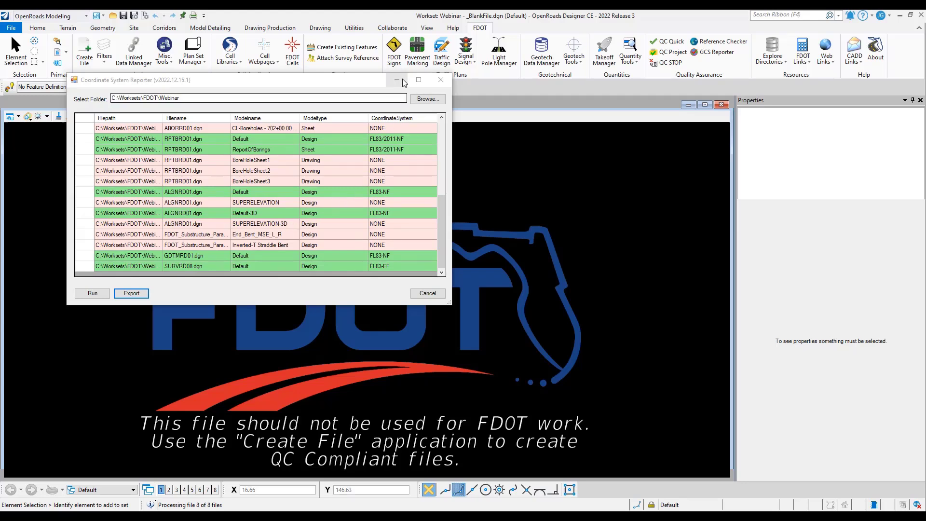
pyautogui.click(441, 83)
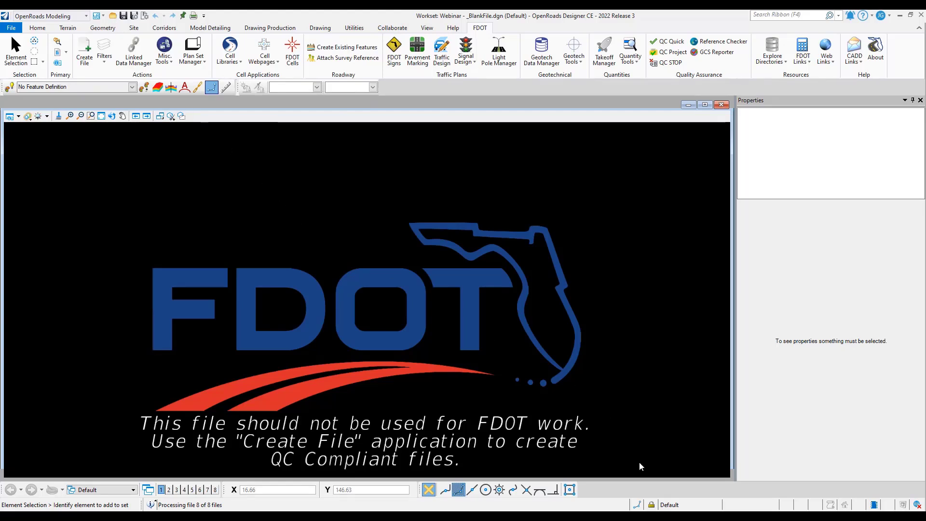
pyautogui.click(698, 486)
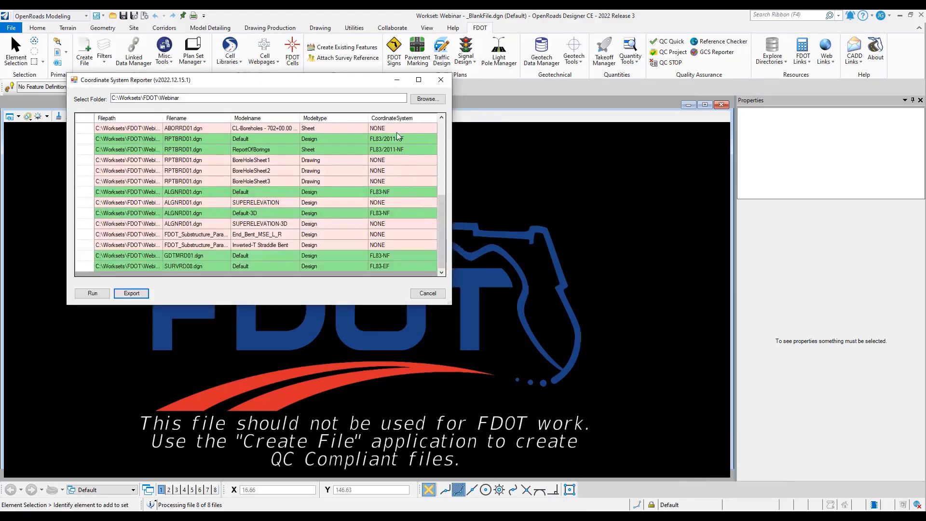
pyautogui.click(441, 80)
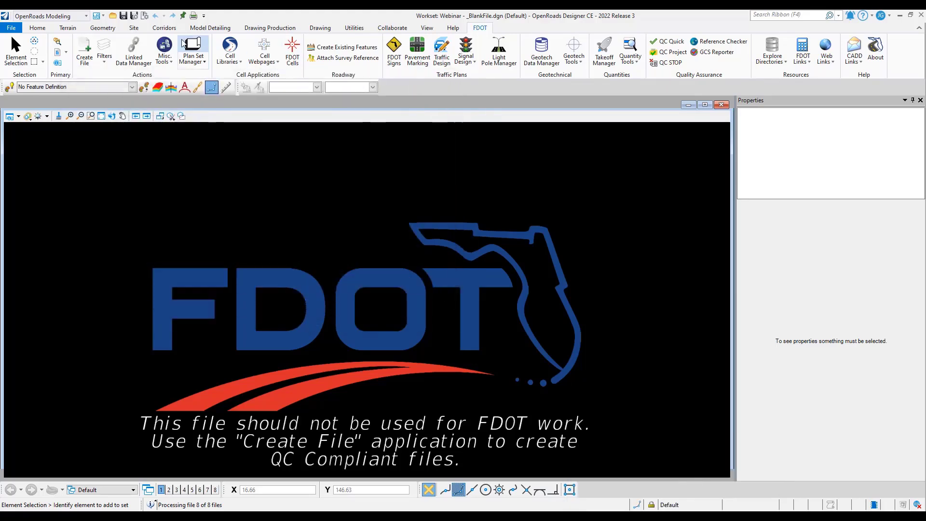
# Open ALGNRD01.dgn from the Roadway folder of the Webinar workset.
pyautogui.click(112, 16)
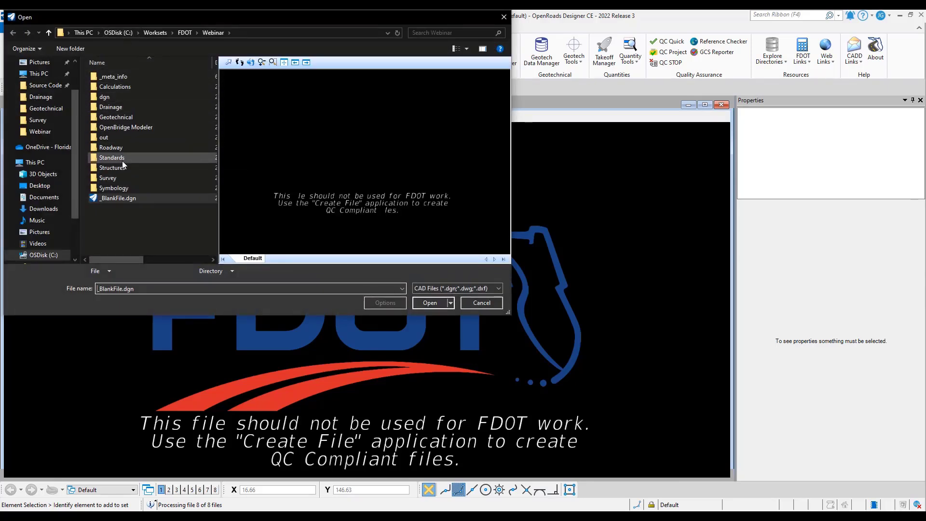
pyautogui.doubleClick(123, 149)
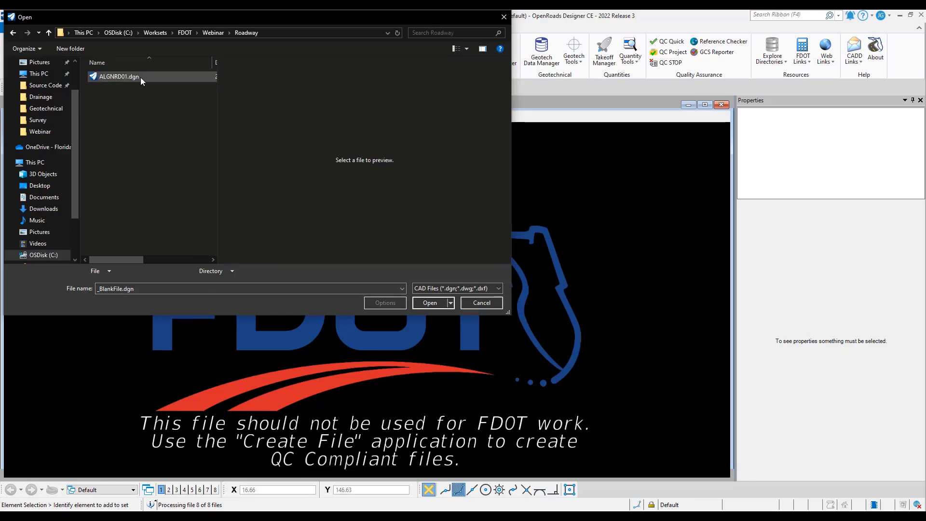
pyautogui.doubleClick(141, 77)
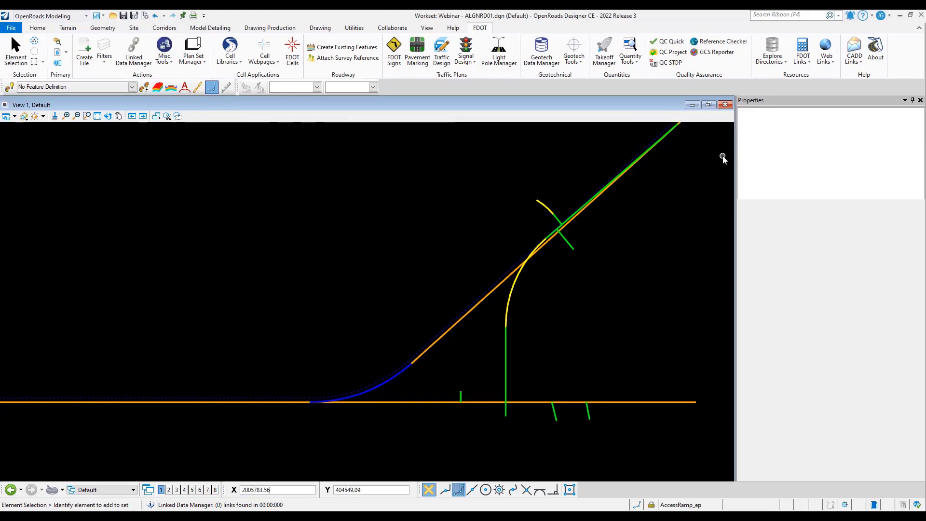
# Bring the CoordinateReport.xlsx workbook over the design view and autofit all columns of its Coordinates sheet.
pyautogui.moveTo(925, 93); pyautogui.dragTo(549, 109)
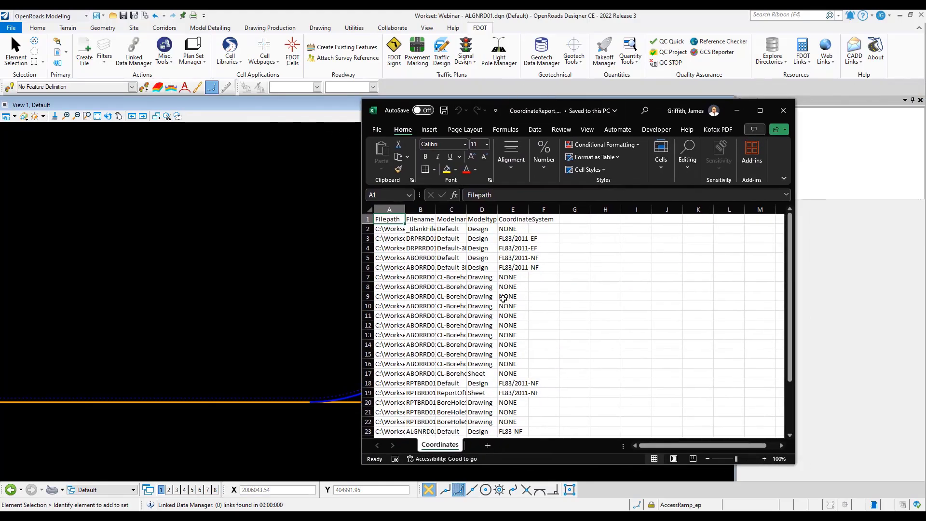
pyautogui.scroll(-4, 503, 298)
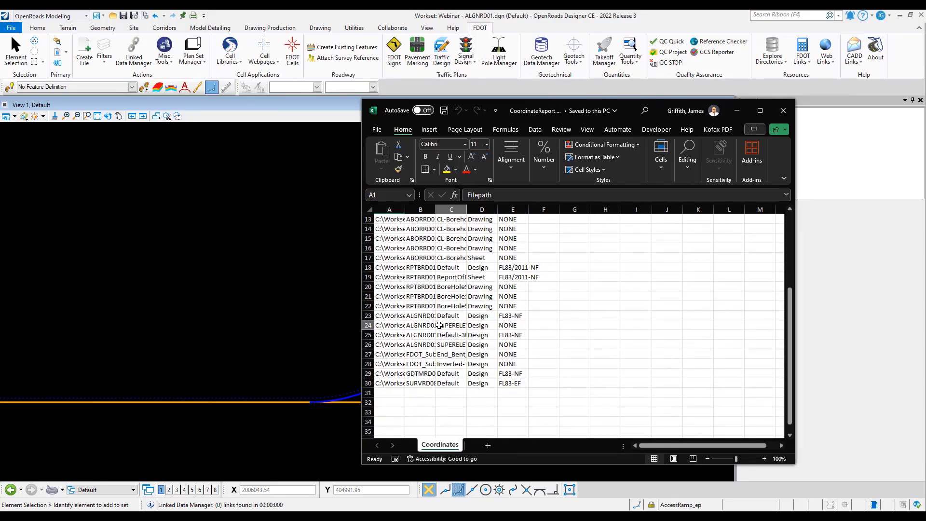
pyautogui.click(440, 325)
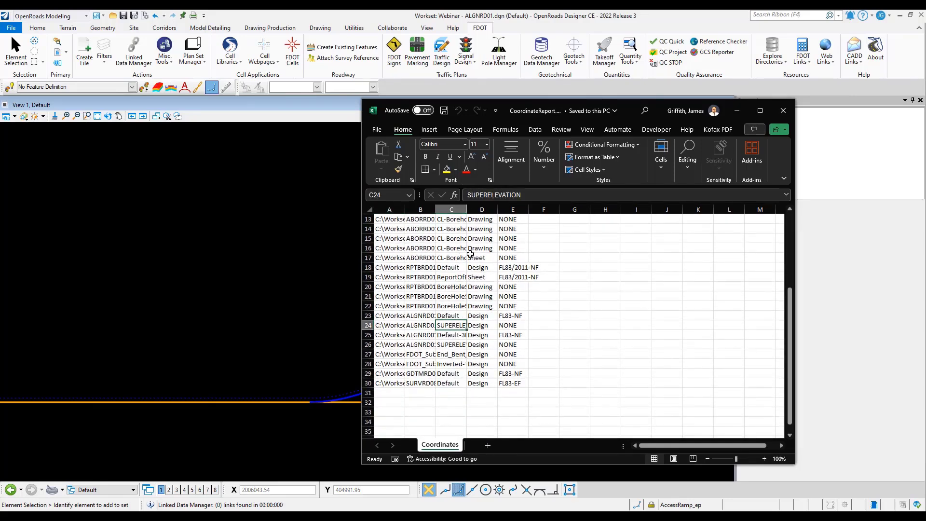
pyautogui.click(371, 209)
pyautogui.doubleClick(405, 209)
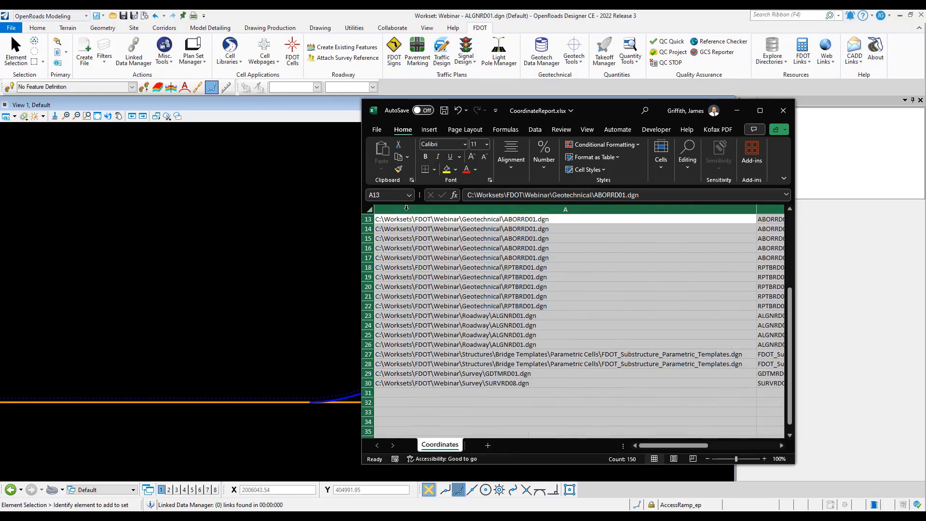
pyautogui.click(501, 286)
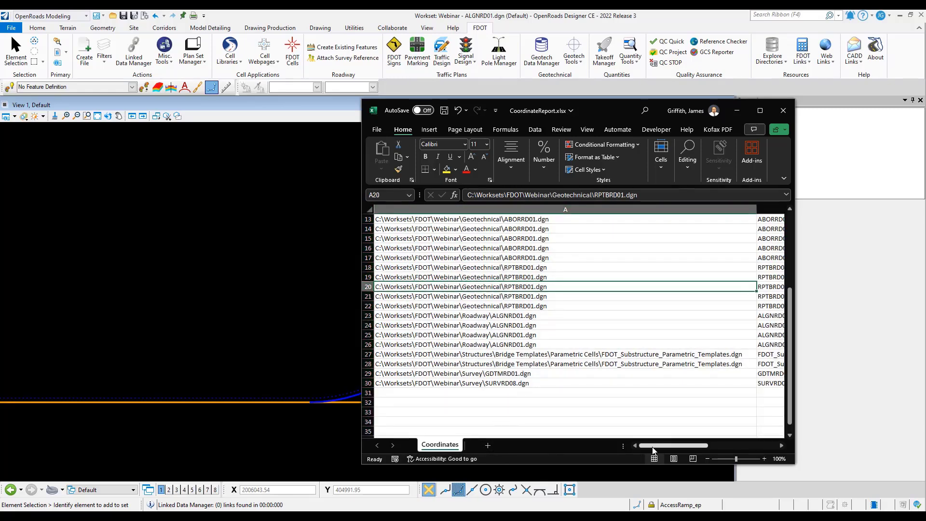
# Check the model names and coordinate systems listed for ALGNRD01.dgn in the Coordinates sheet, and move the workbook off the design view.
pyautogui.moveTo(654, 446); pyautogui.dragTo(710, 447)
pyautogui.click(608, 326)
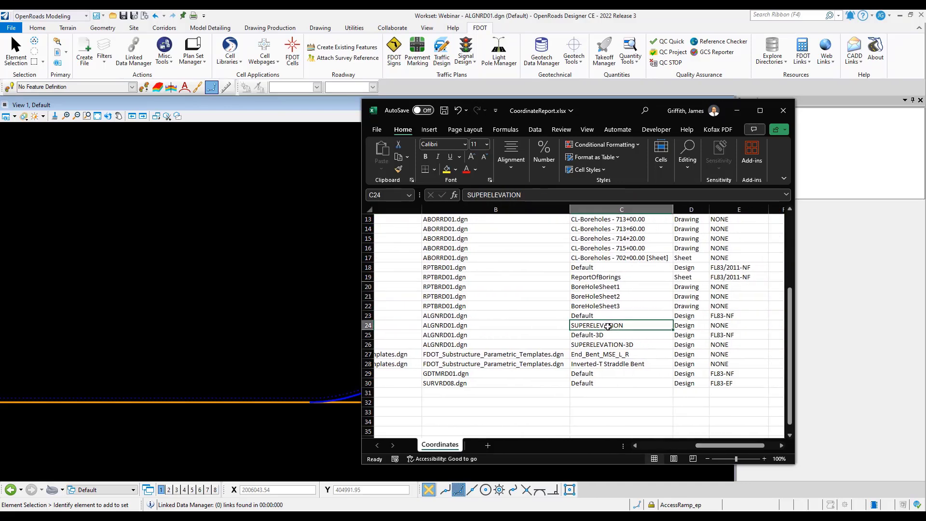
pyautogui.scroll(4, 611, 327)
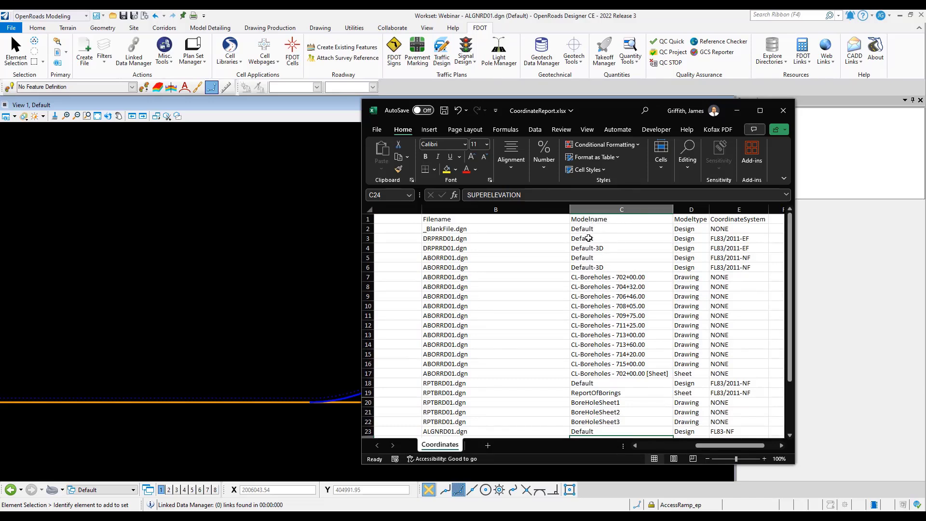
pyautogui.moveTo(610, 112); pyautogui.dragTo(925, 227)
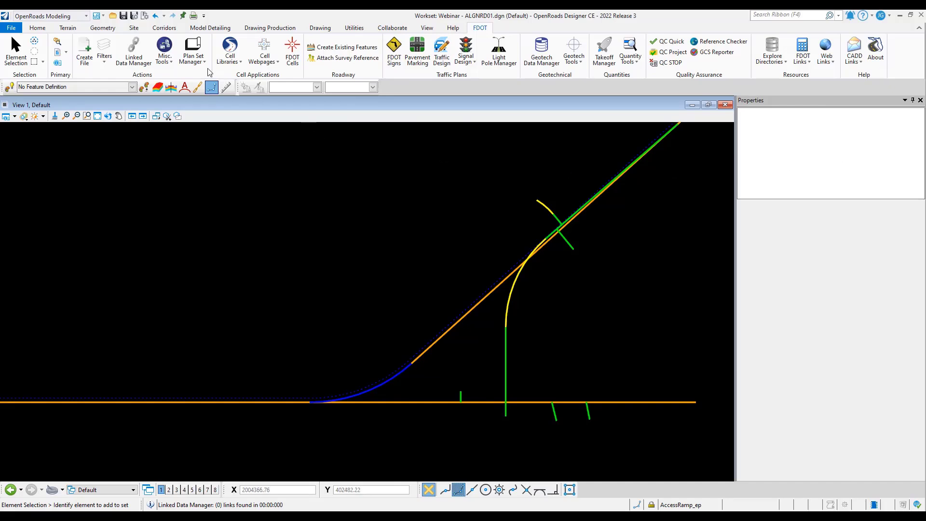
# Activate the SUPERELEVATION-3D model of ALGNRD01.dgn and fit its contents in the view.
pyautogui.click(38, 29)
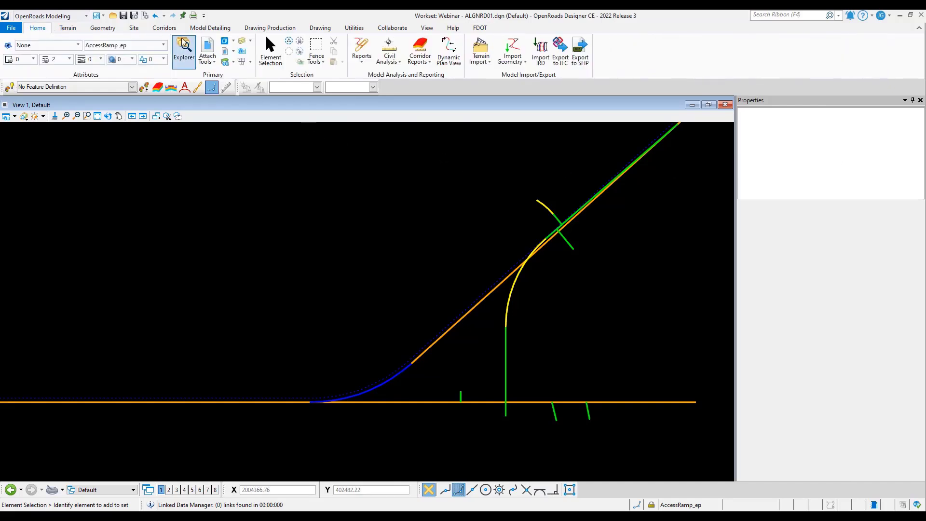
pyautogui.click(225, 42)
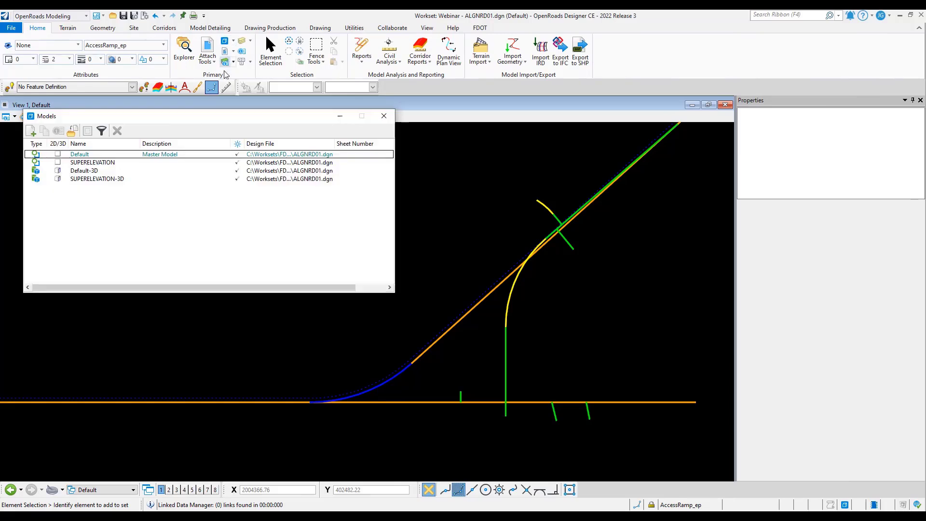
pyautogui.click(110, 180)
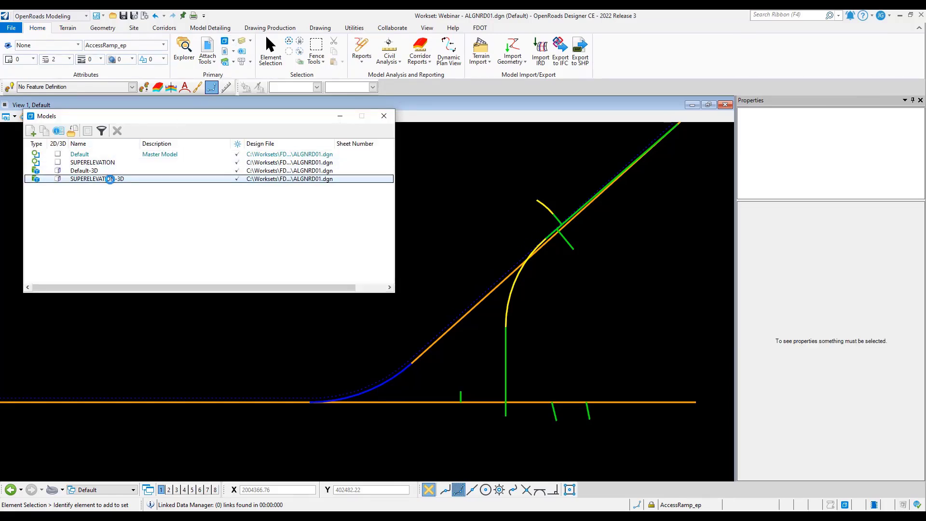
pyautogui.doubleClick(110, 179)
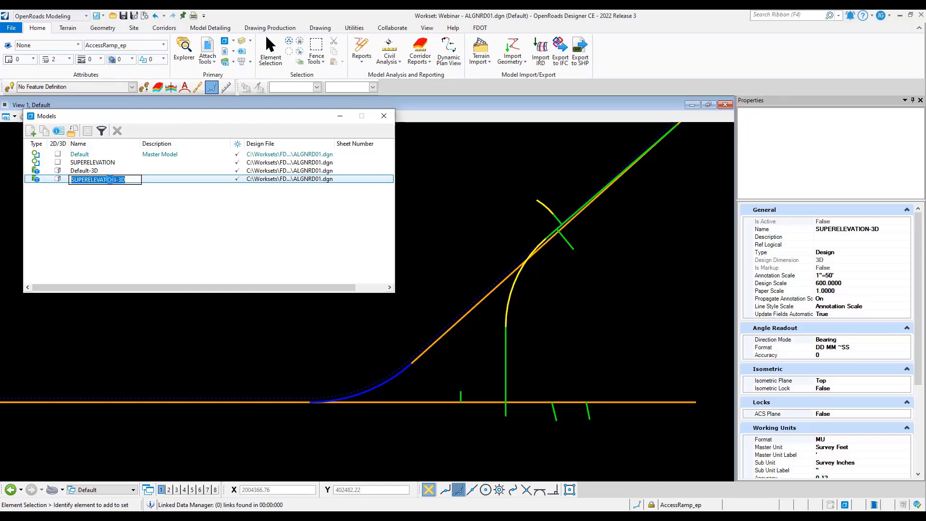
pyautogui.click(384, 116)
pyautogui.click(91, 117)
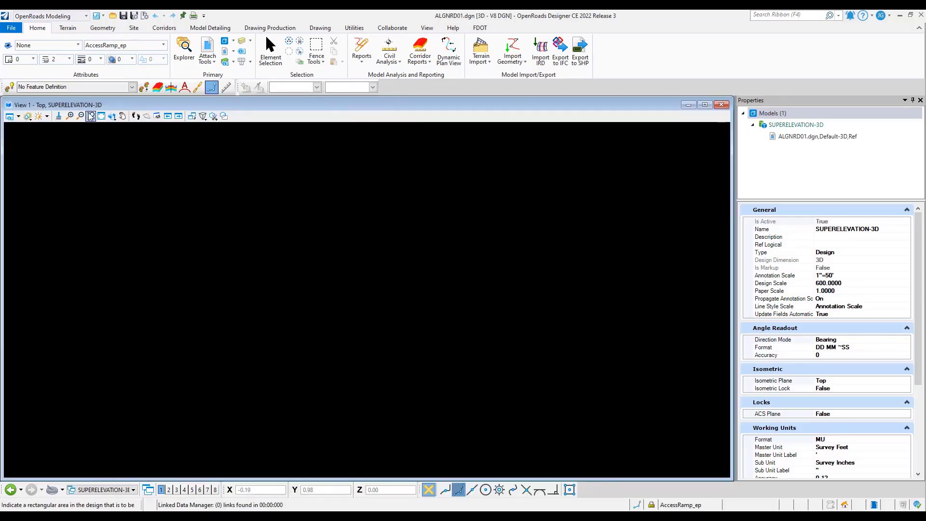
pyautogui.click(101, 116)
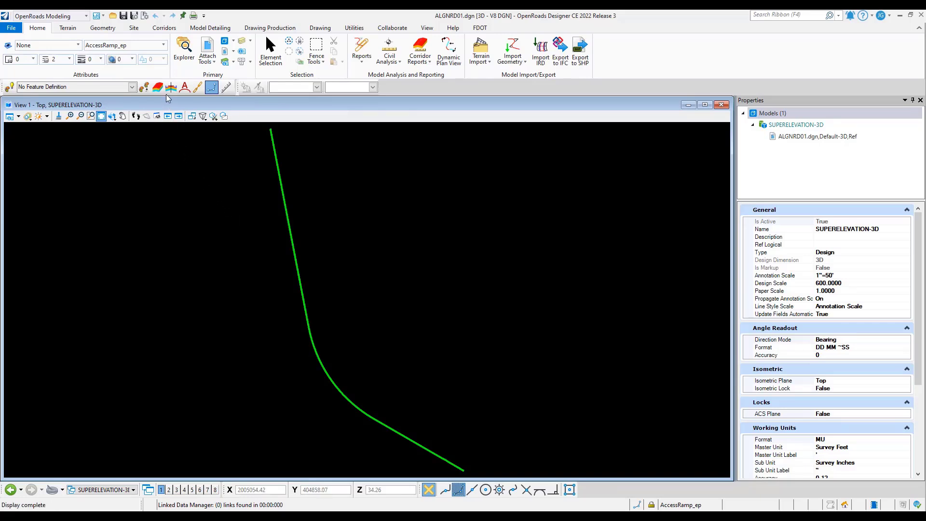
# Set the SUPERELEVATION-3D model's coordinate system to FL83/2011-NF by choosing Wakulla county in the Coordinate System Selector.
pyautogui.click(480, 29)
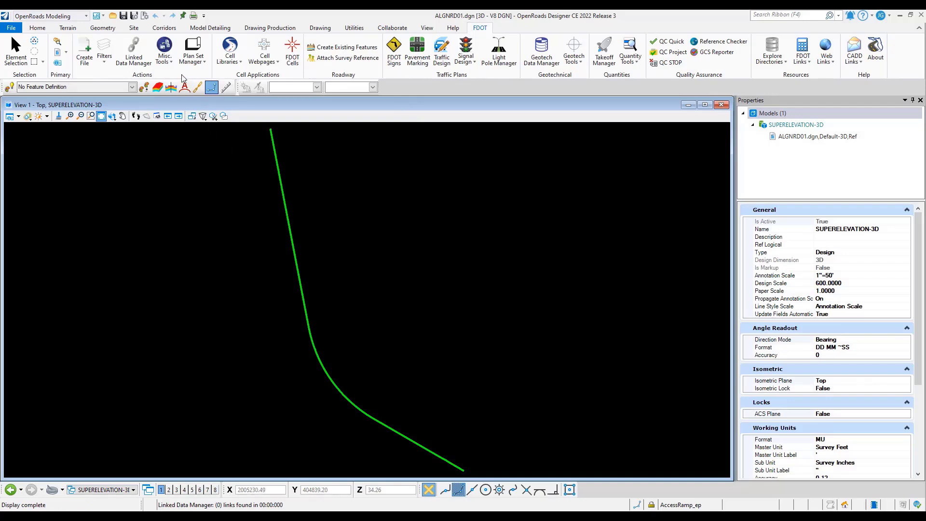
pyautogui.click(172, 61)
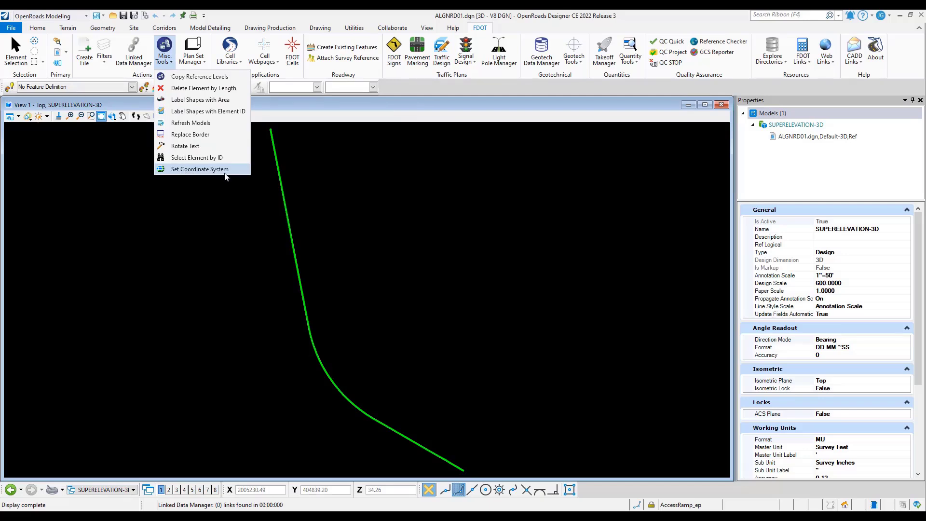
pyautogui.click(200, 169)
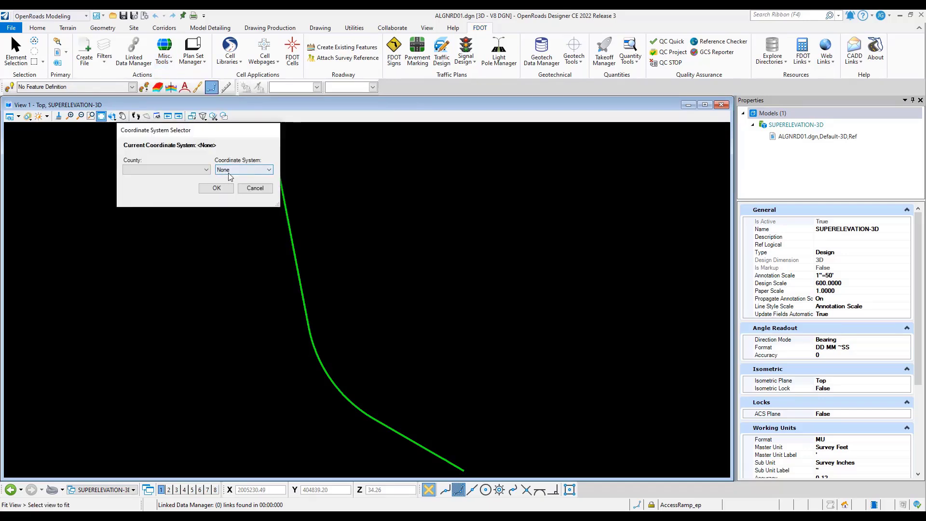
pyautogui.click(236, 172)
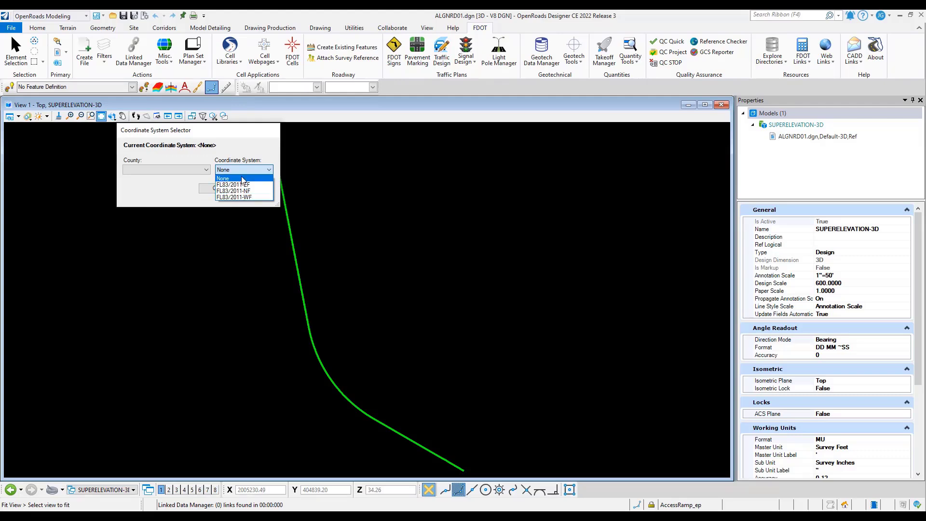
pyautogui.click(207, 170)
pyautogui.click(207, 169)
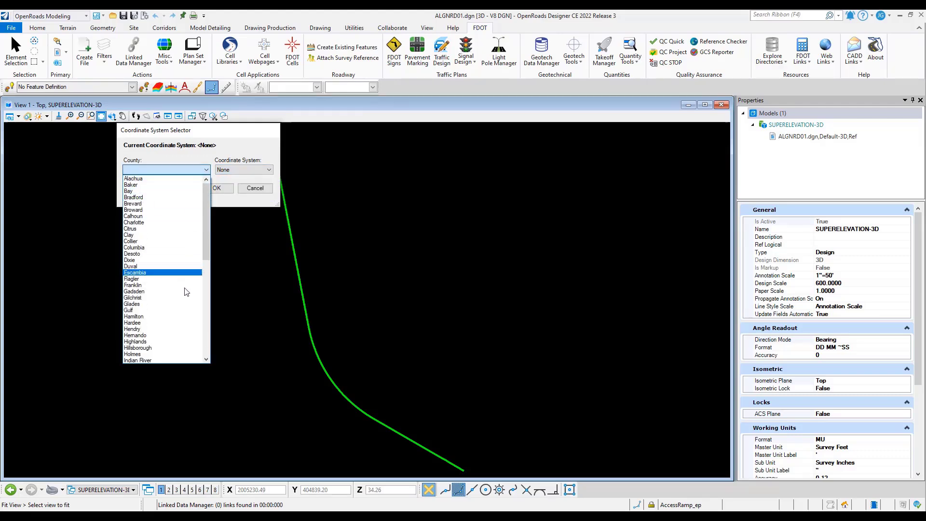
pyautogui.moveTo(208, 196); pyautogui.dragTo(216, 332)
pyautogui.click(157, 348)
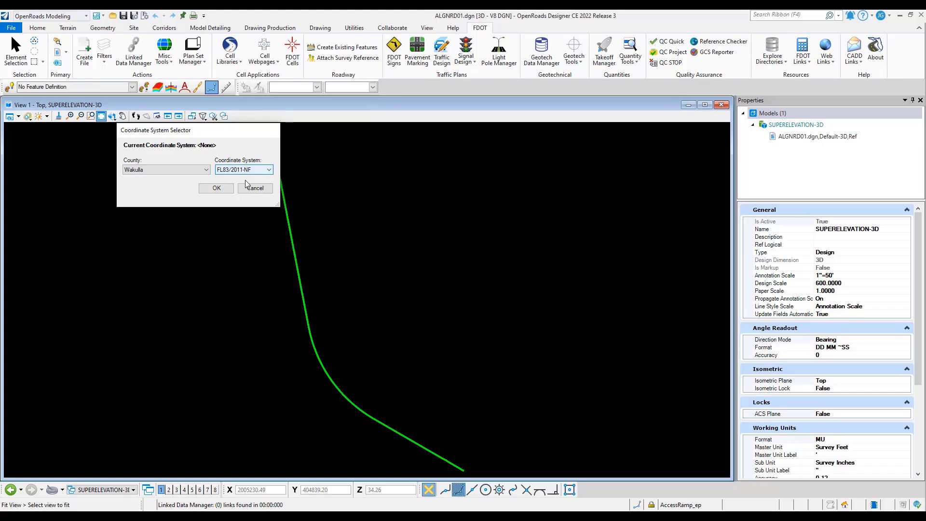
pyautogui.click(222, 192)
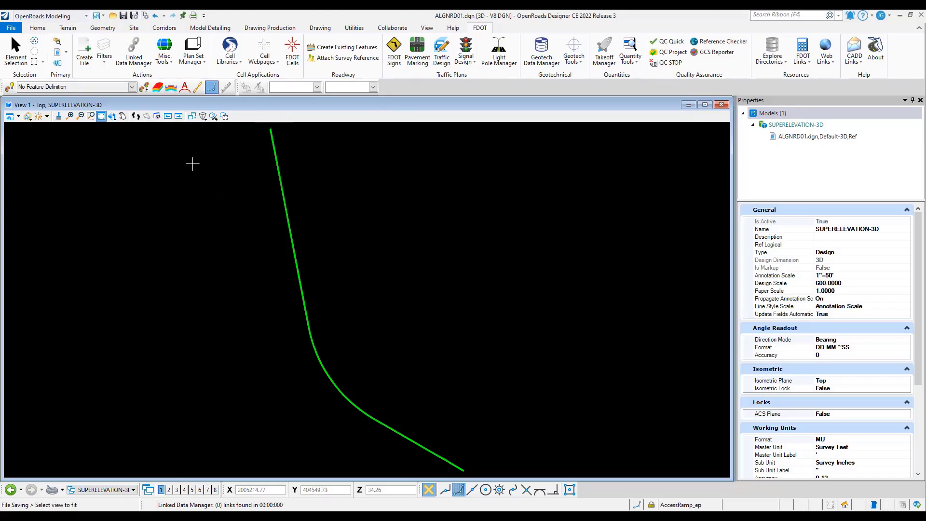
# Open _BlankFile.dgn from the Webinar workset folder.
pyautogui.click(112, 16)
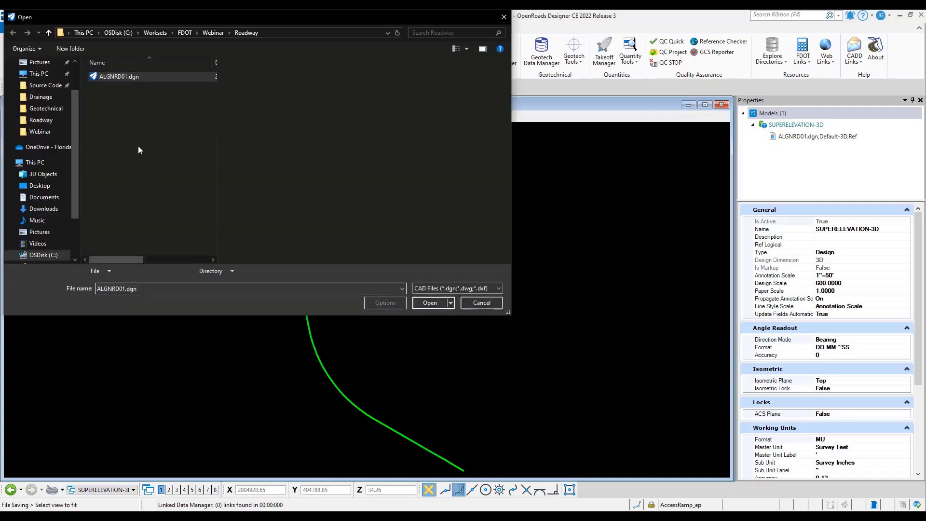
pyautogui.click(213, 33)
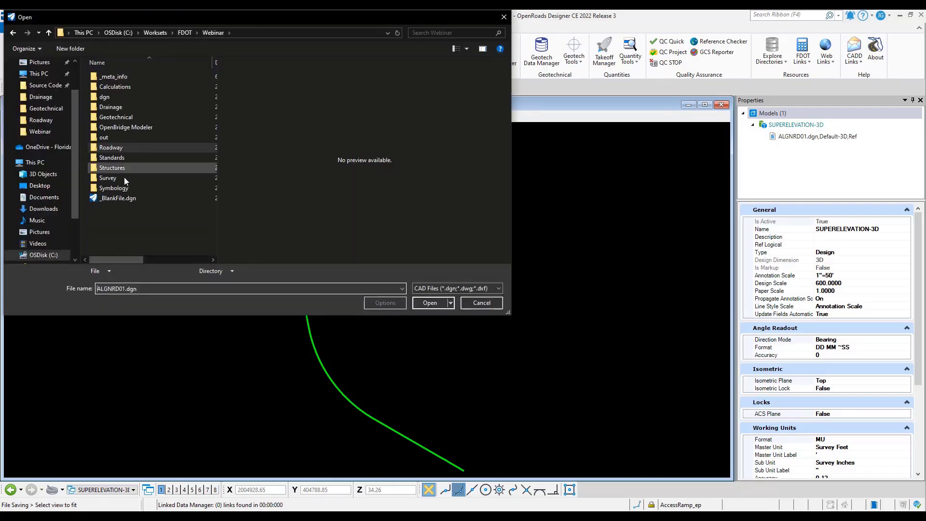
pyautogui.doubleClick(124, 195)
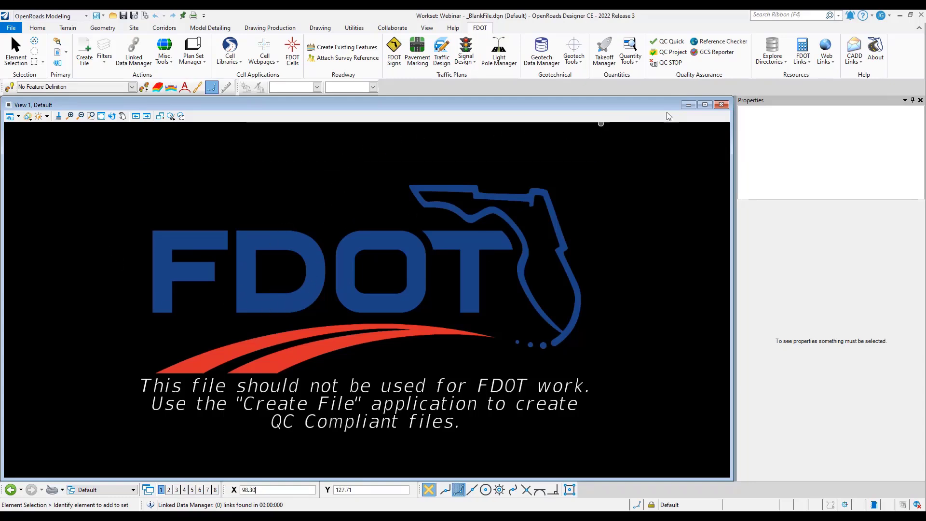
# Run the Coordinate System Reporter on C:\Worksets\FDOT\Webinar, check the coordinate systems listed for the ALGNRD01.dgn models, and close the reporter.
pyautogui.click(723, 54)
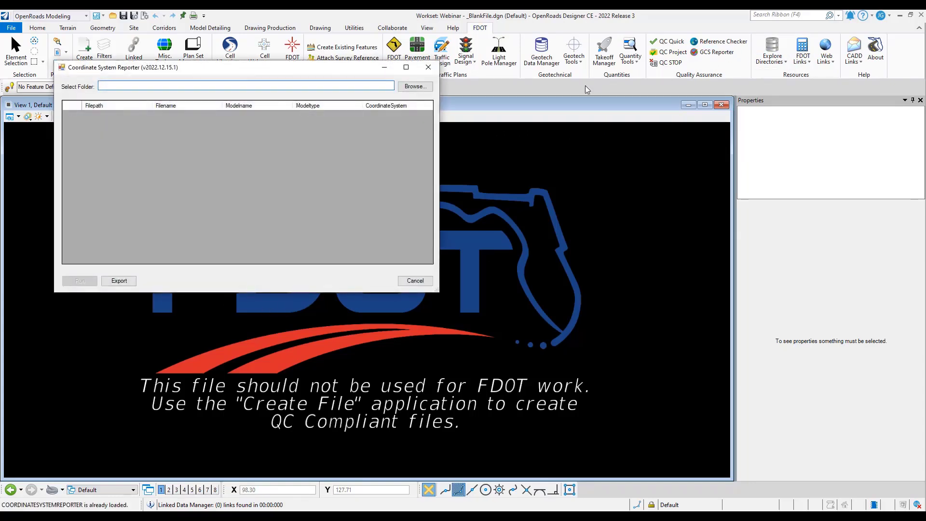
pyautogui.click(413, 87)
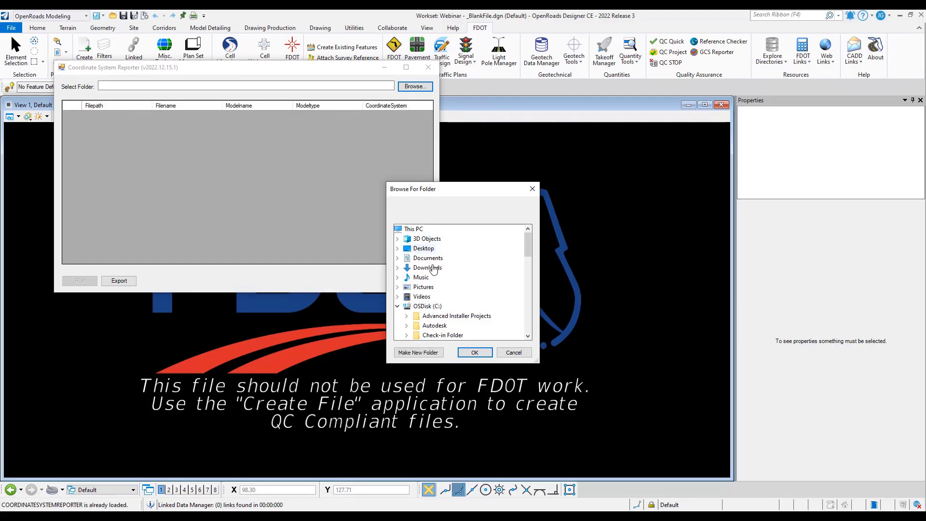
pyautogui.scroll(-5, 475, 313)
pyautogui.scroll(-5, 477, 319)
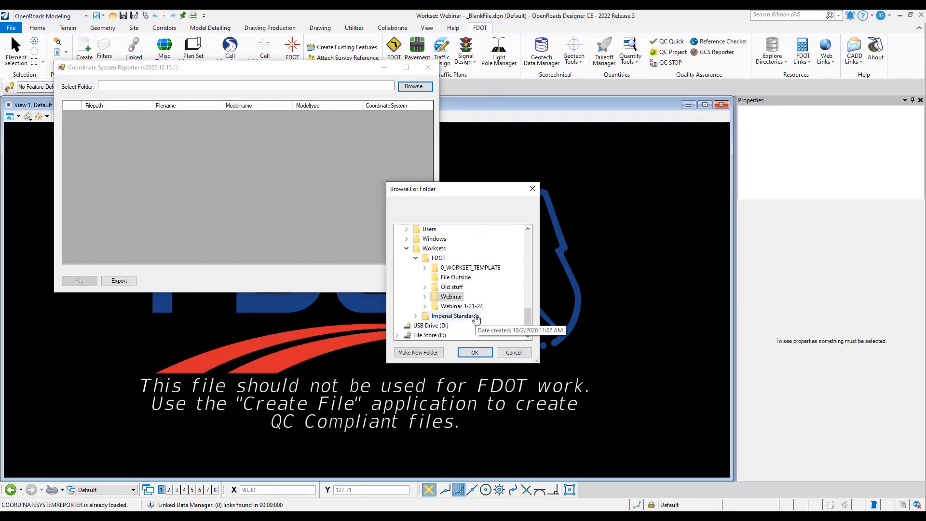
pyautogui.click(451, 296)
pyautogui.click(475, 353)
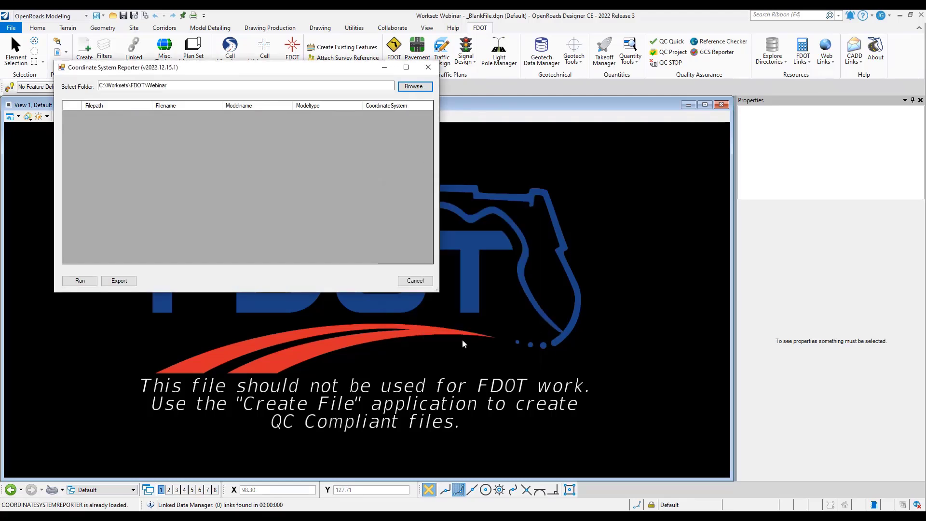
pyautogui.click(89, 281)
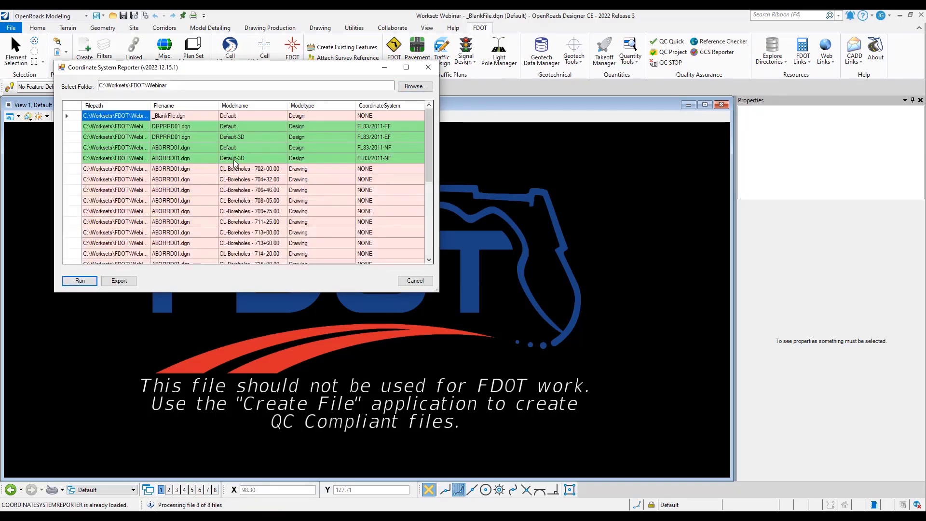
pyautogui.scroll(-8, 234, 160)
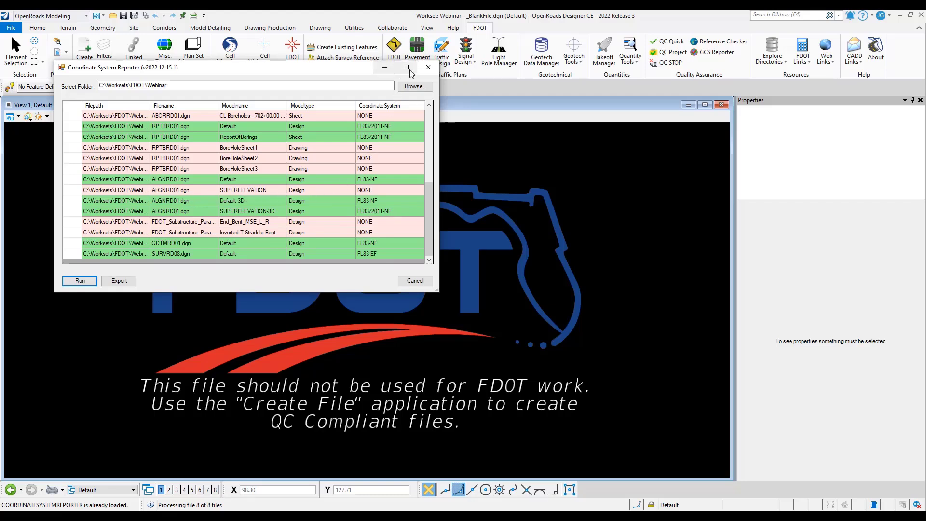
pyautogui.click(428, 67)
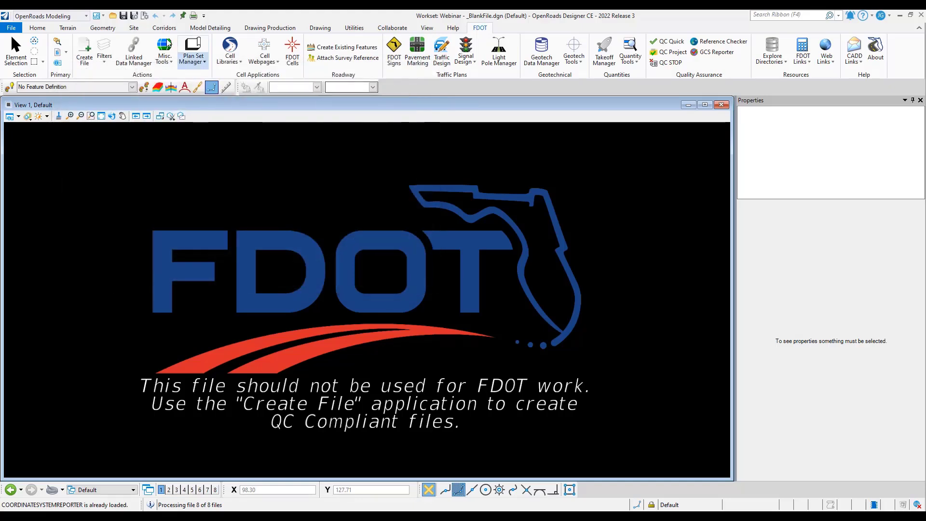
# Open ALGNRD01.dgn from the Webinar project's Roadway folder and activate its SUPERELEVATION model.
pyautogui.click(113, 16)
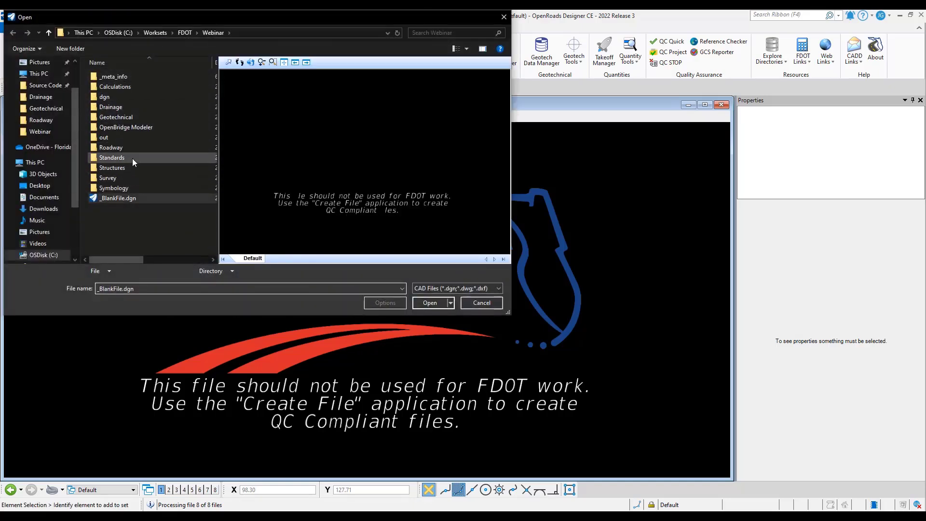
pyautogui.doubleClick(137, 149)
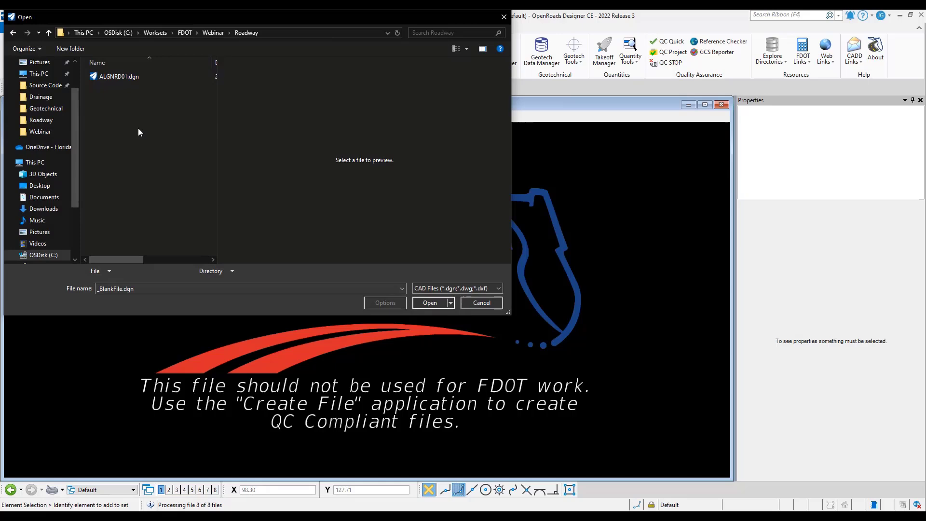
pyautogui.doubleClick(125, 77)
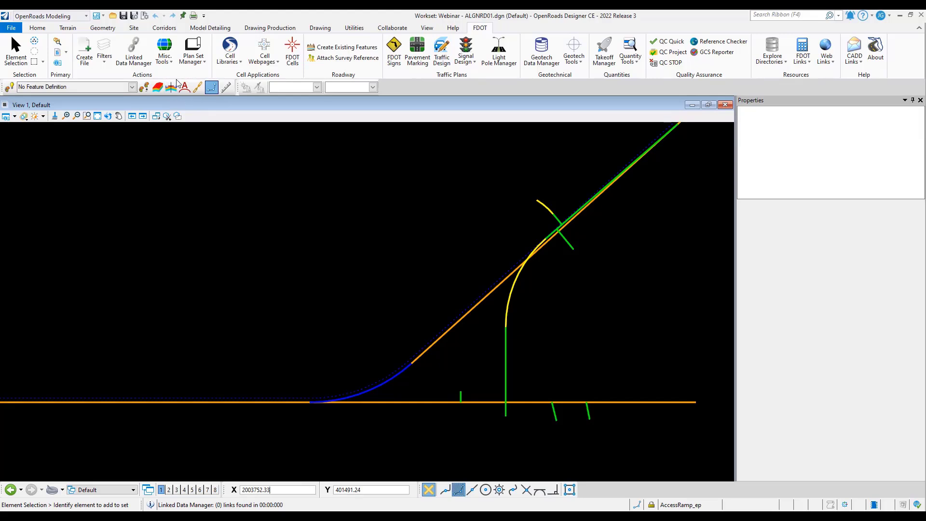
pyautogui.click(37, 28)
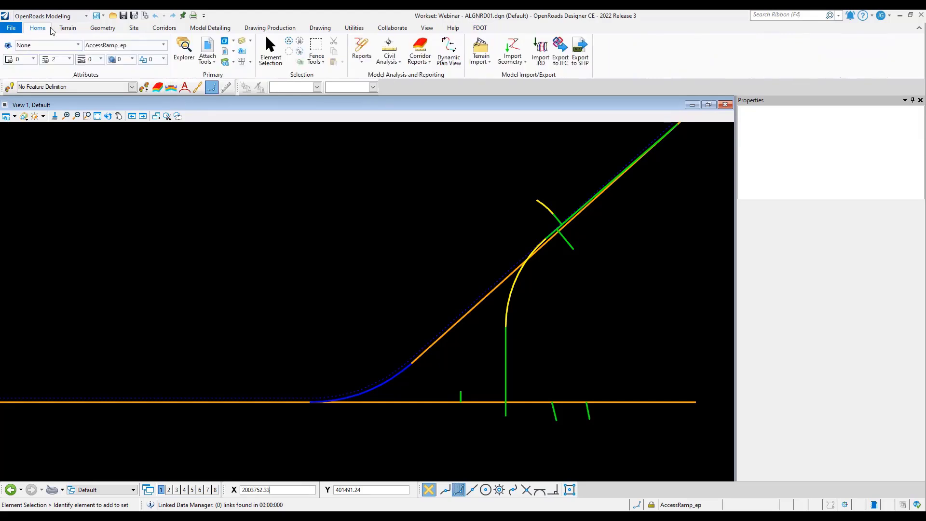
pyautogui.click(225, 42)
pyautogui.doubleClick(106, 162)
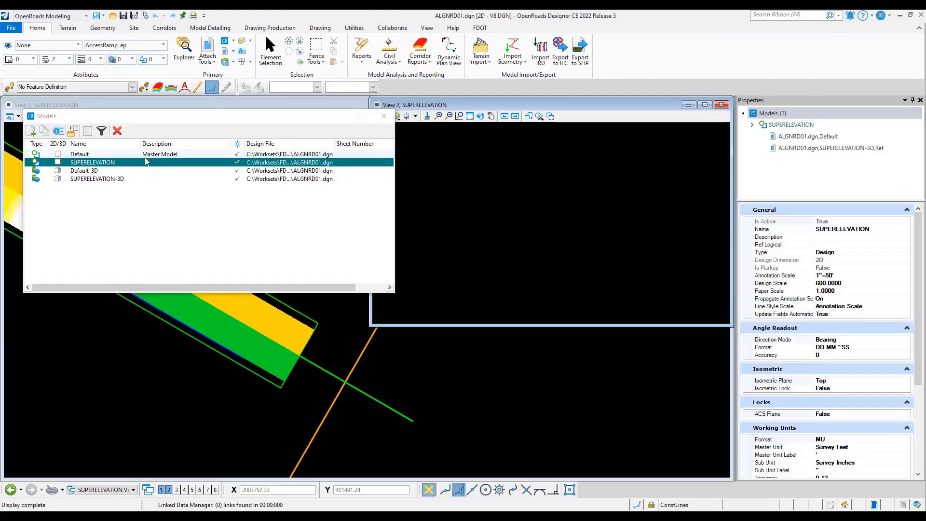
pyautogui.click(384, 116)
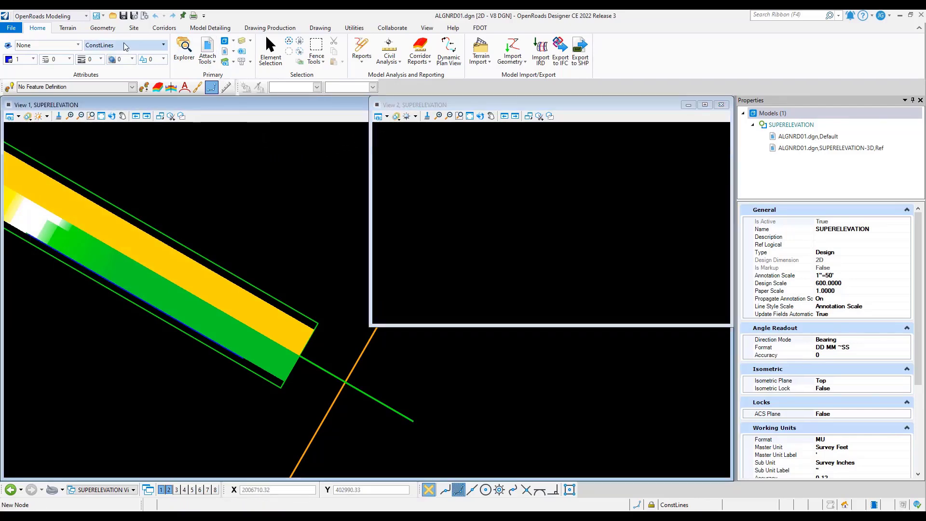
# Set the SUPERELEVATION model's coordinate system to FL83/2011-NF for Wakulla county.
pyautogui.click(481, 28)
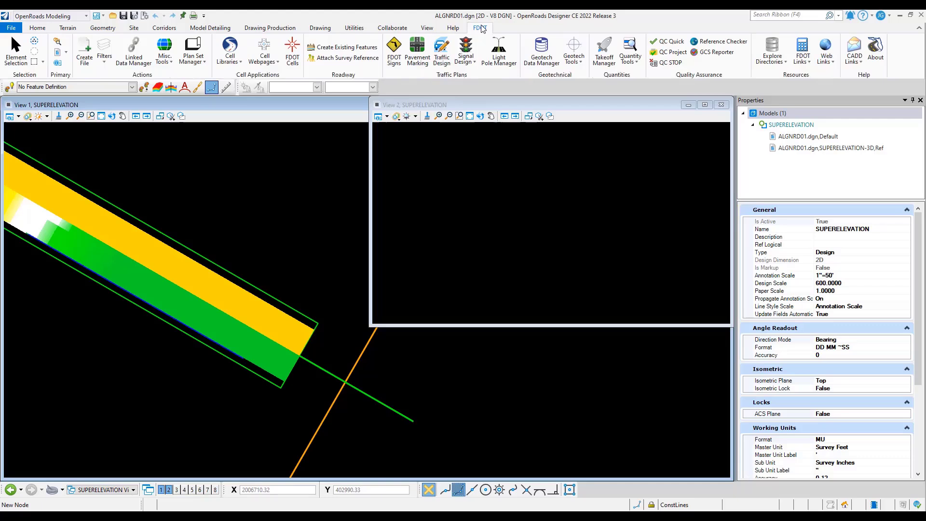
pyautogui.click(170, 62)
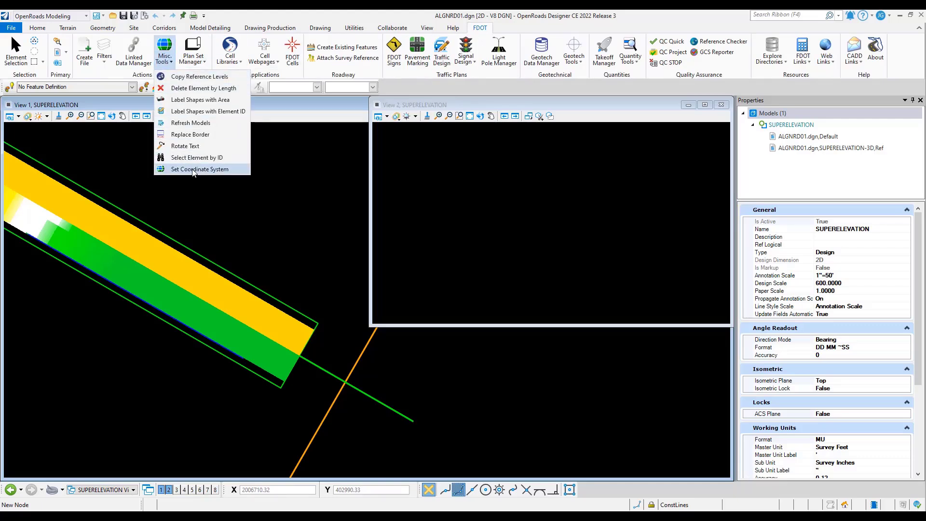
pyautogui.click(195, 170)
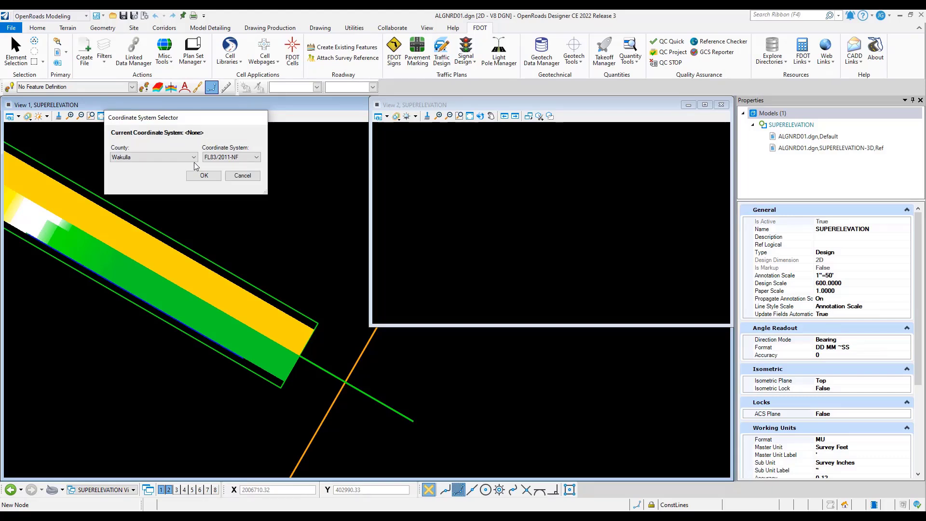
pyautogui.click(210, 178)
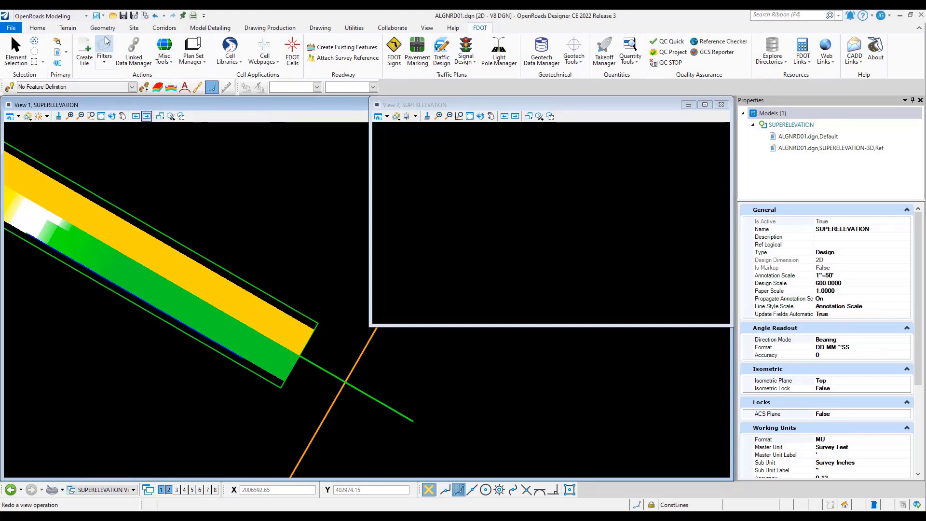
# Leave ALGNRD01.dgn and reopen _BlankFile.dgn from the Webinar workset folder.
pyautogui.click(43, 30)
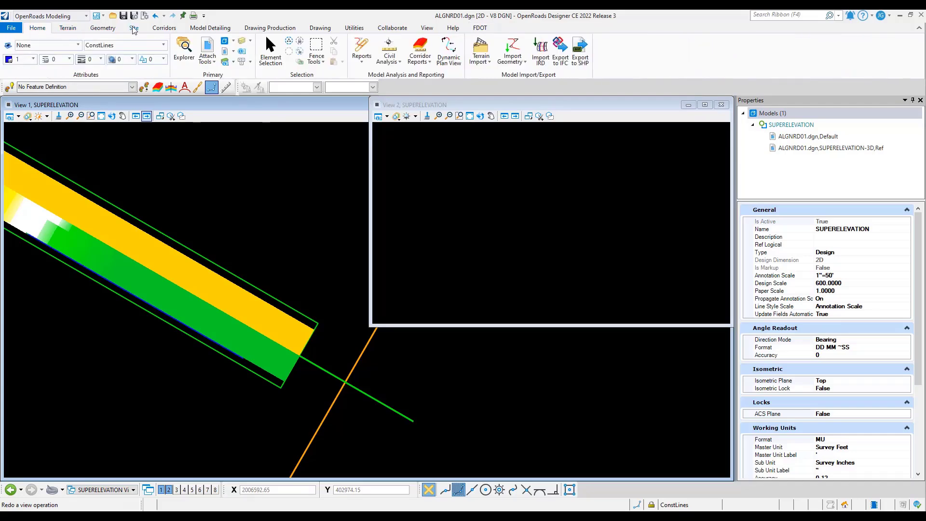
pyautogui.hotkey('ctrl', 'o')
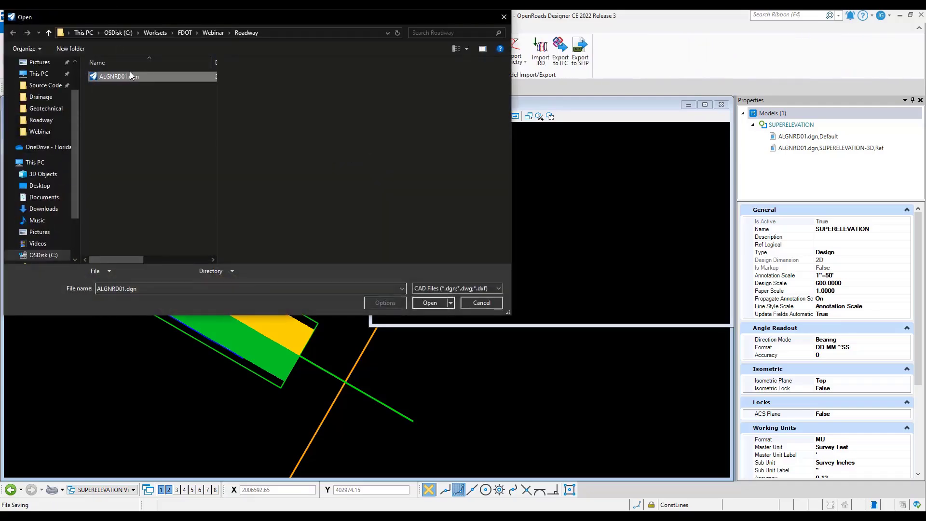
pyautogui.click(214, 33)
pyautogui.doubleClick(127, 198)
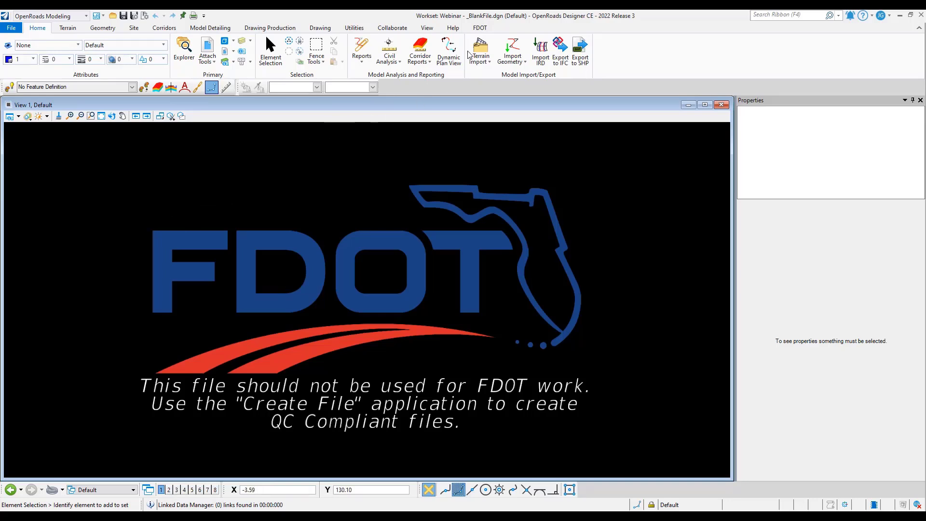
# Rerun the coordinate system report on C:\Worksets\FDOT\Webinar, review all four ALGNRD01.dgn models in the list, and close the reporter.
pyautogui.click(480, 29)
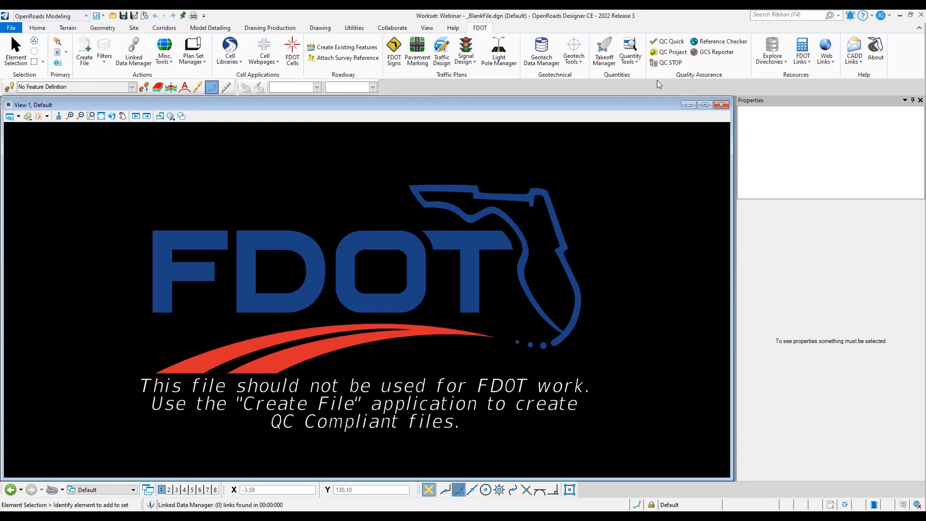
pyautogui.click(713, 51)
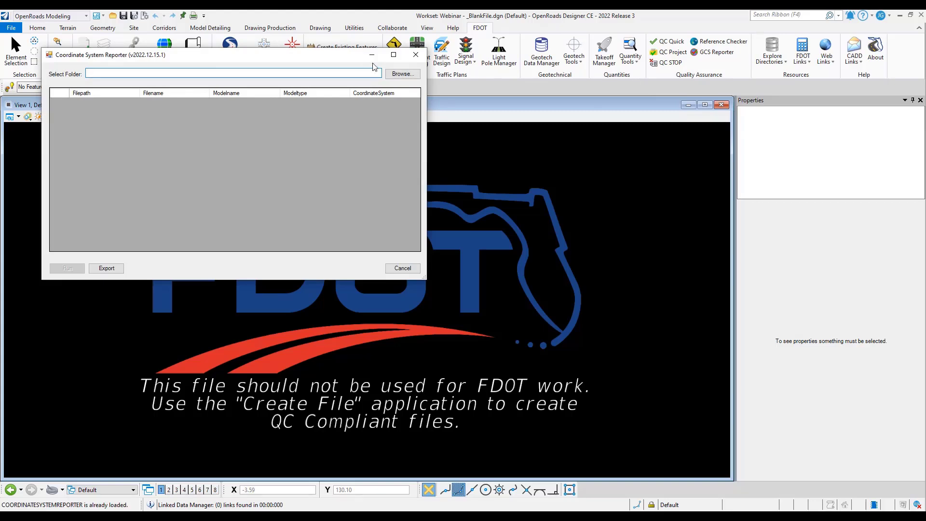
pyautogui.click(399, 73)
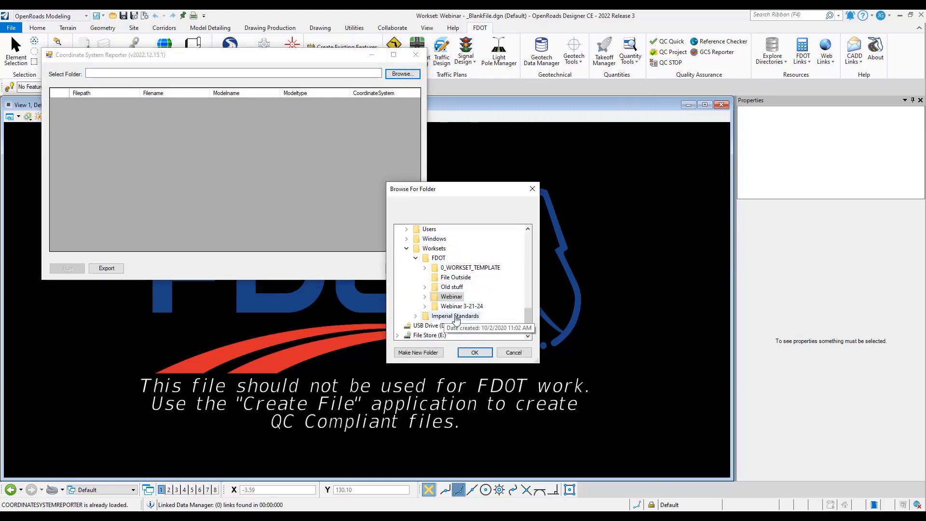
pyautogui.click(475, 353)
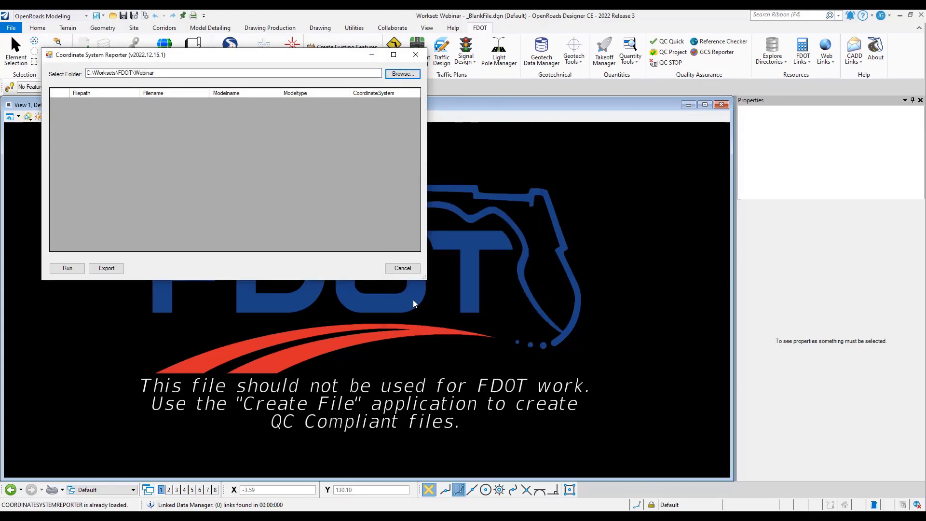
pyautogui.click(67, 267)
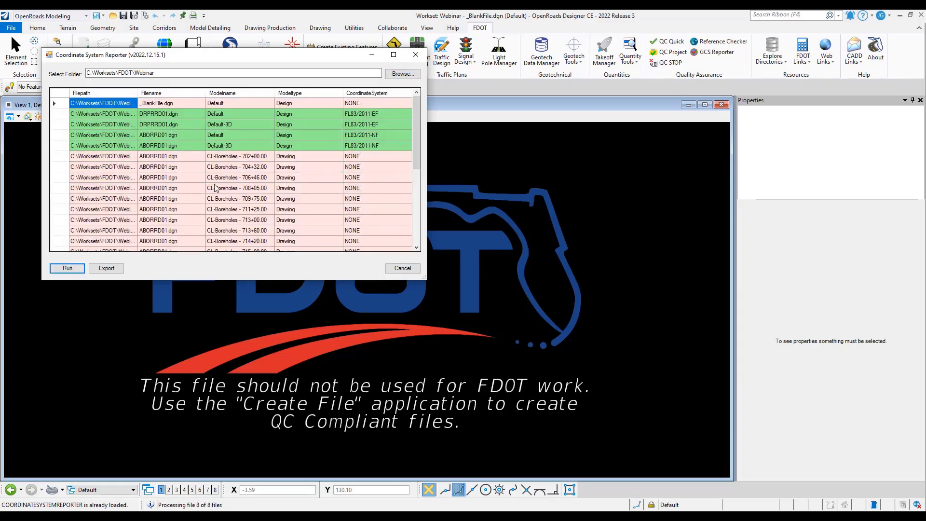
pyautogui.scroll(-5, 214, 188)
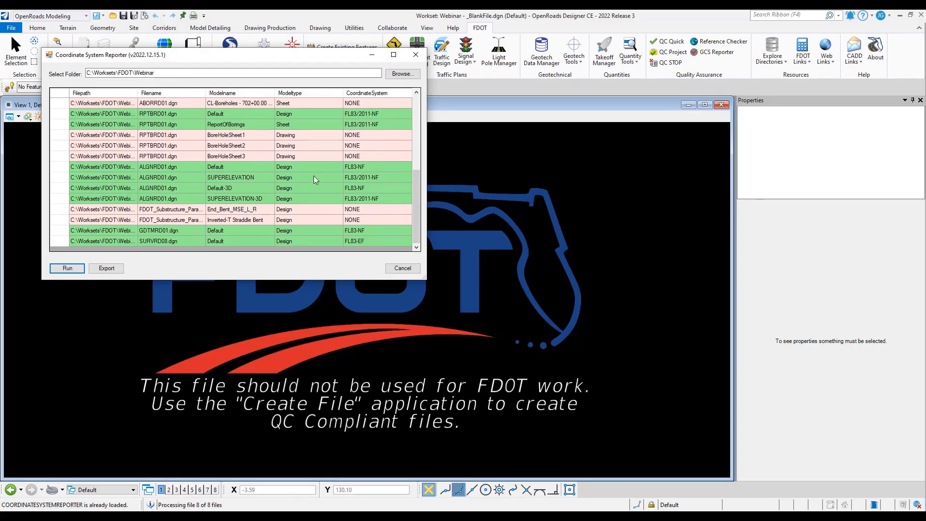
pyautogui.click(416, 55)
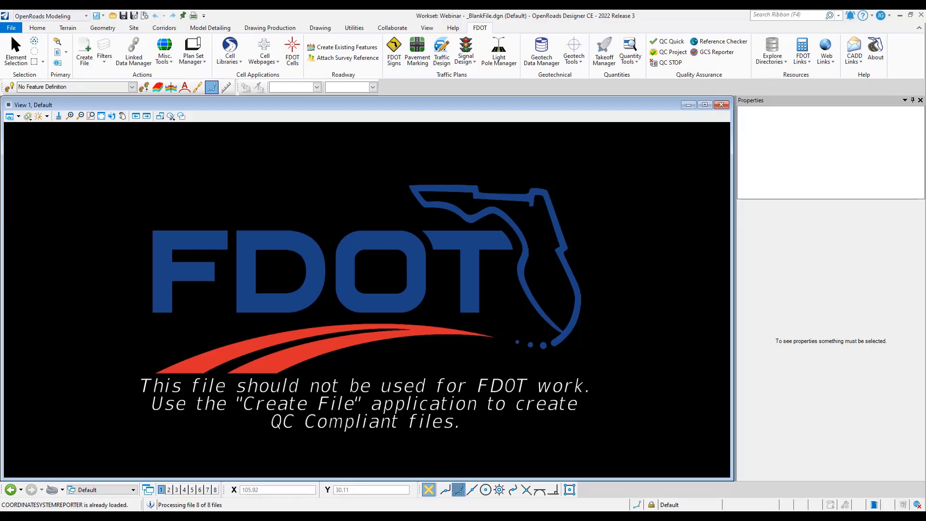
# Switch to the Chrome browser and go to google.com.
pyautogui.moveTo(925, 108); pyautogui.dragTo(539, 1)
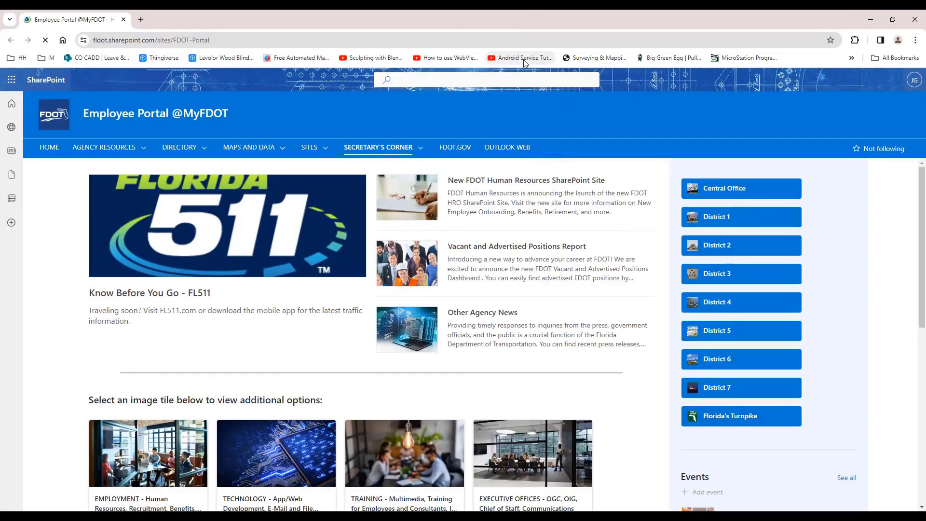
pyautogui.click(338, 41)
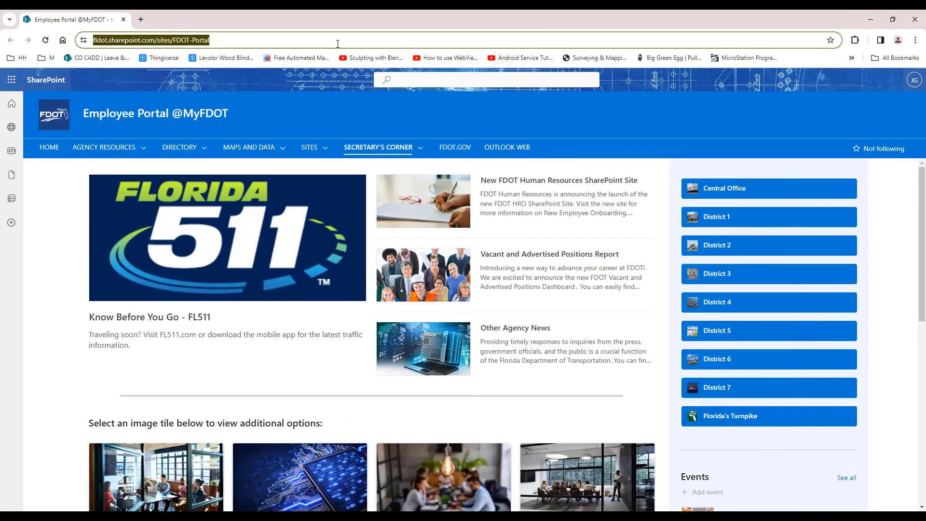
pyautogui.write('goo')
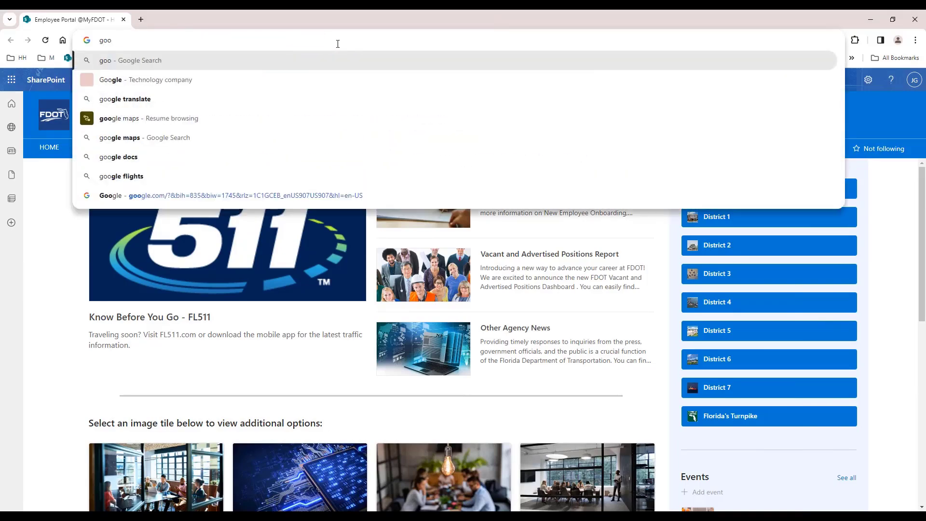
pyautogui.write('gle')
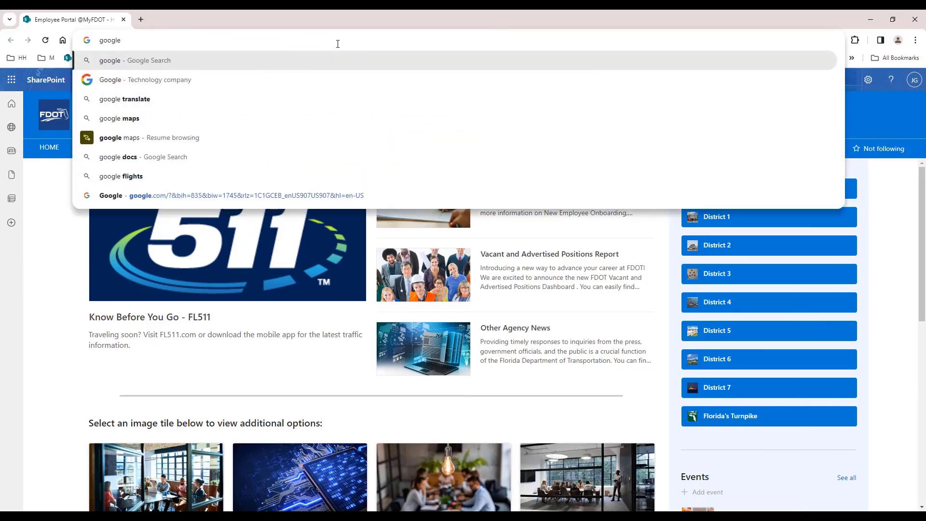
pyautogui.write('.com')
pyautogui.press('Return')
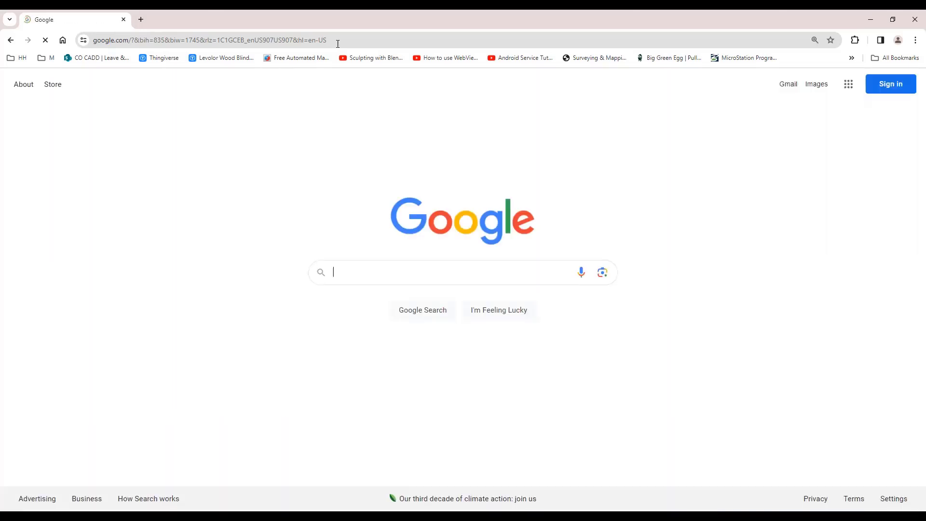
# Dismiss the Google sign-in prompt, search the web for "fdot", and open the FDOT home page from the results.
pyautogui.click(381, 272)
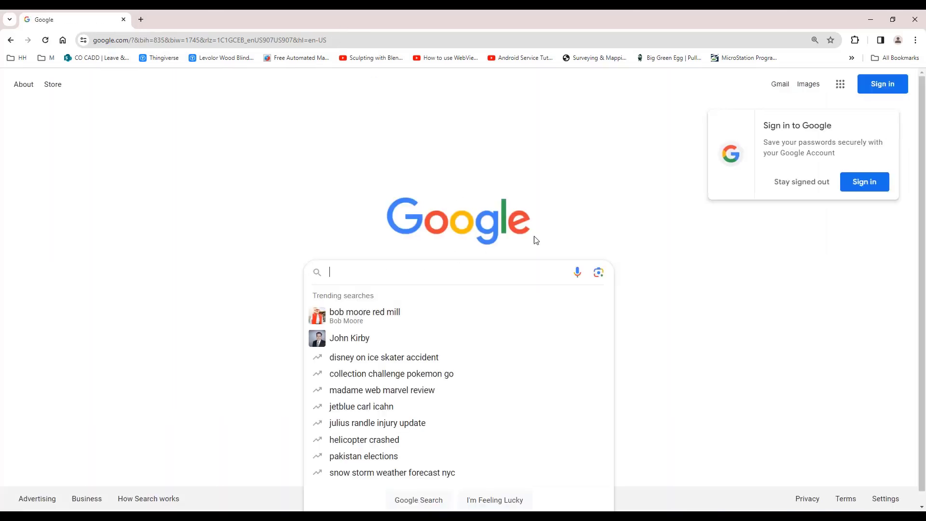
pyautogui.click(802, 182)
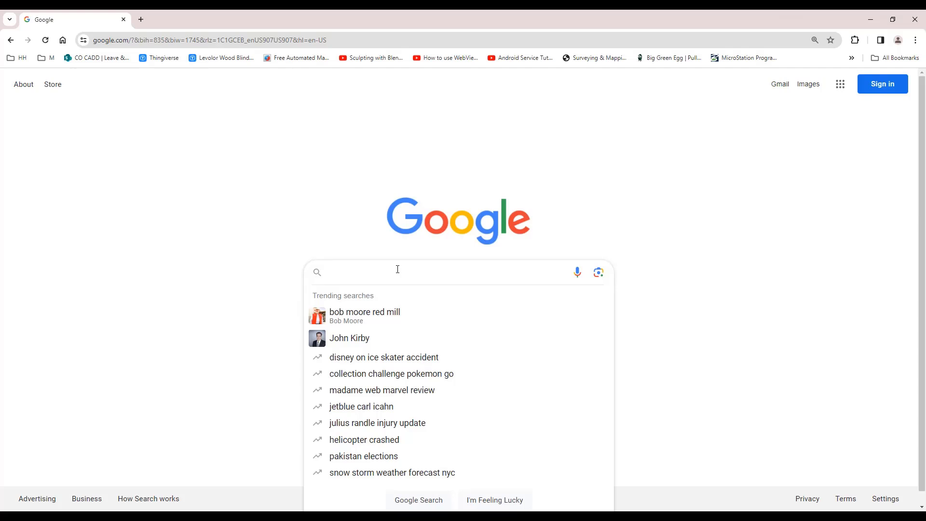
pyautogui.write('fdot')
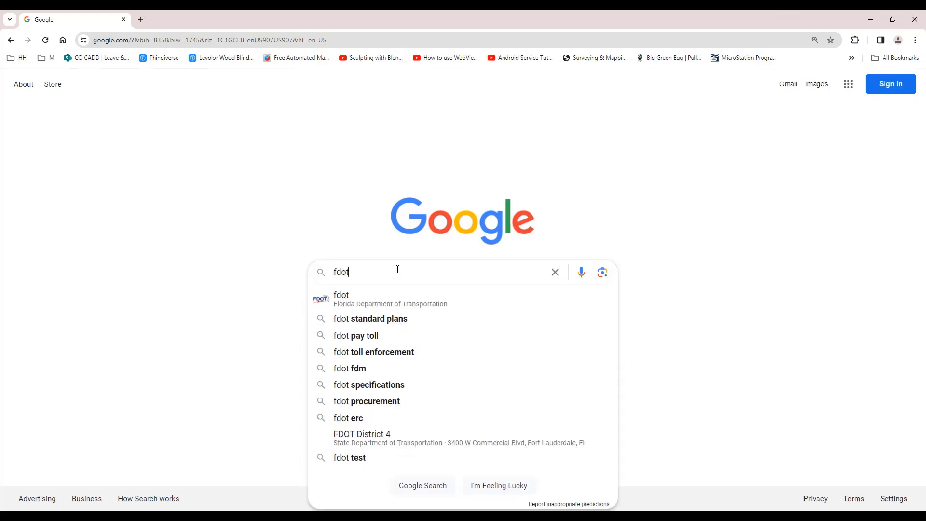
pyautogui.press('Return')
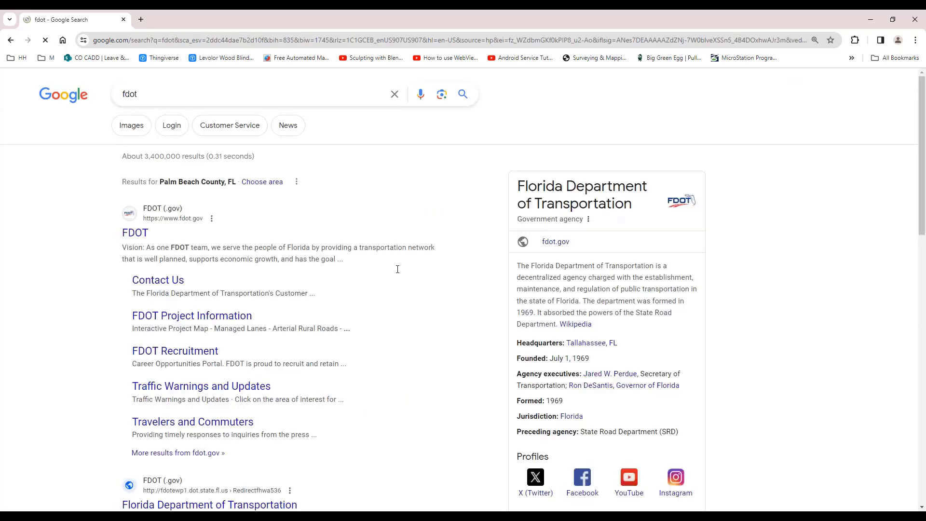
pyautogui.click(138, 234)
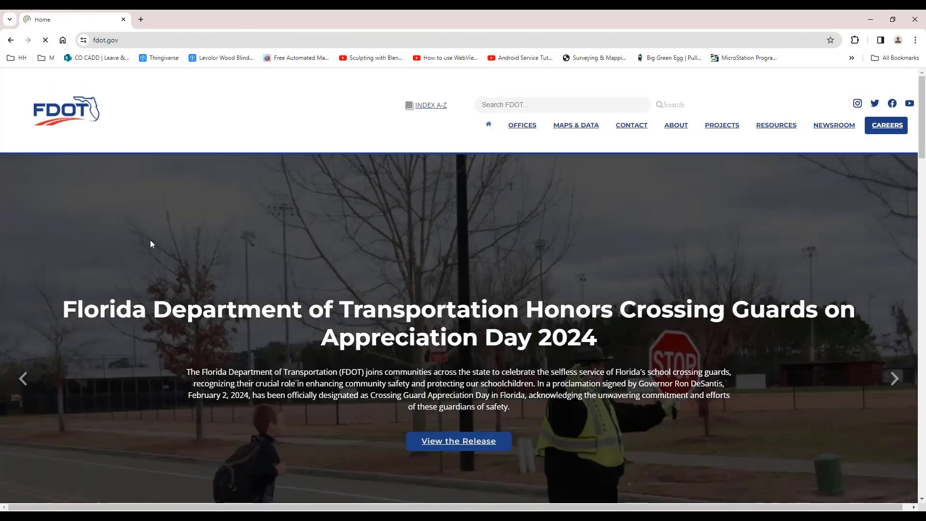
# Open the FDOT office listing and go to the Production Support division of the Design office.
pyautogui.click(523, 126)
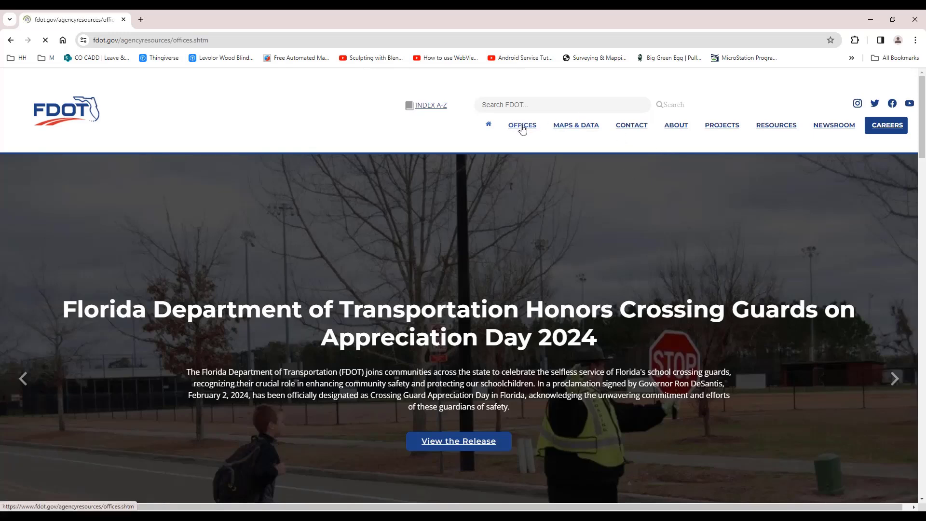
pyautogui.scroll(-1, 467, 203)
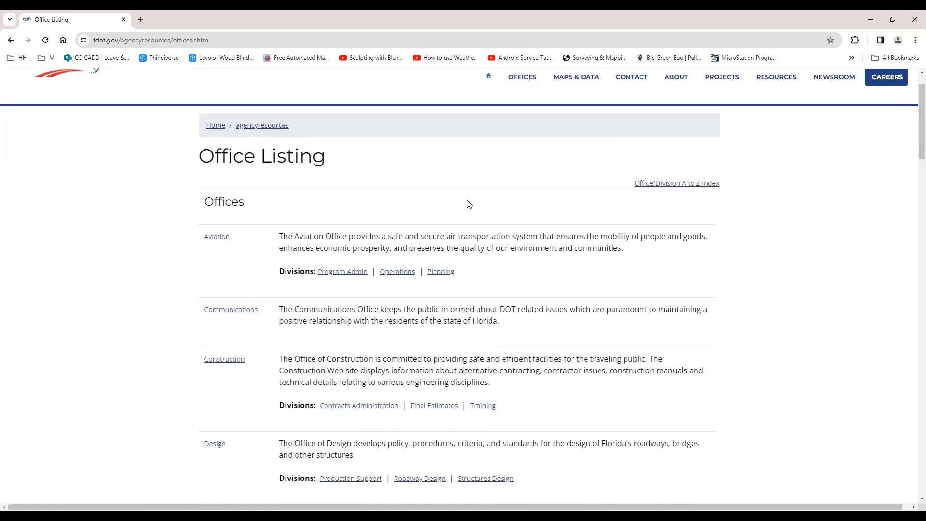
pyautogui.scroll(-3, 468, 202)
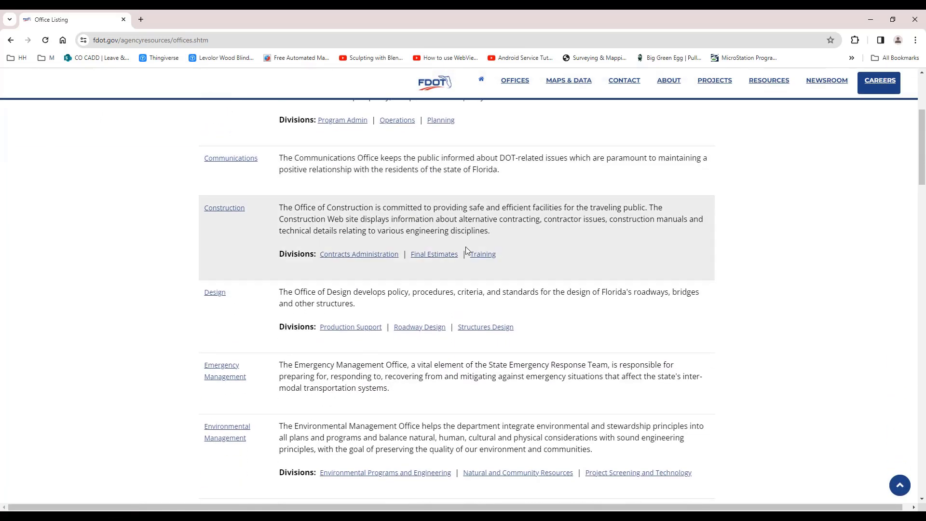
pyautogui.scroll(-2, 442, 301)
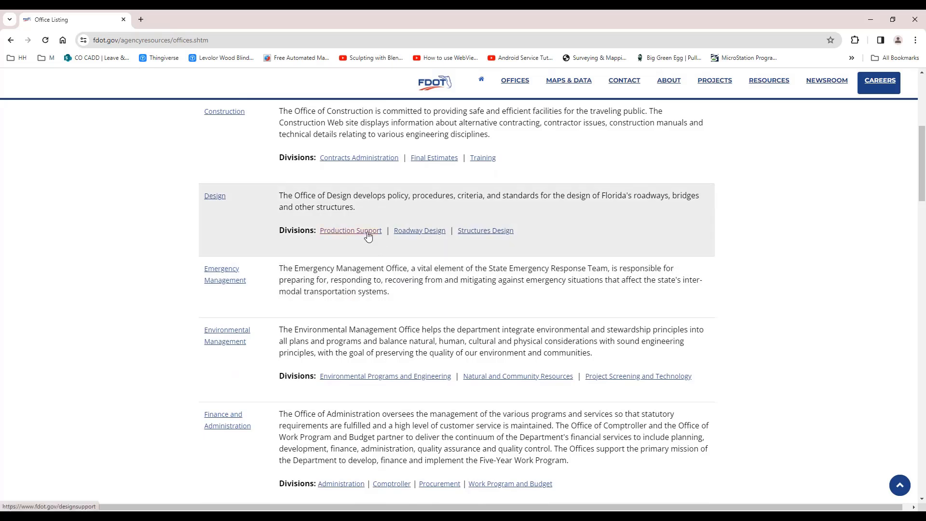
pyautogui.click(367, 234)
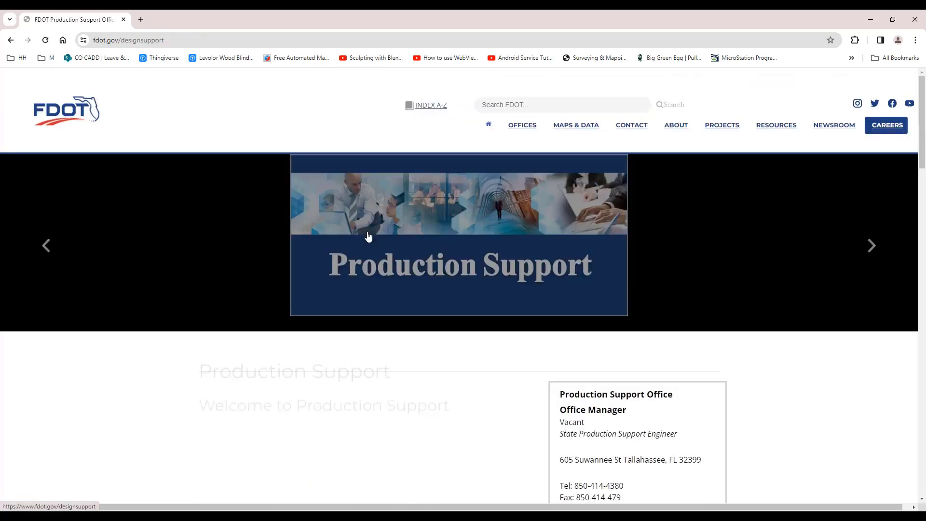
# Go from the Production Support page to the CADD Office page and open the Current CADD Manual.
pyautogui.scroll(-3, 369, 236)
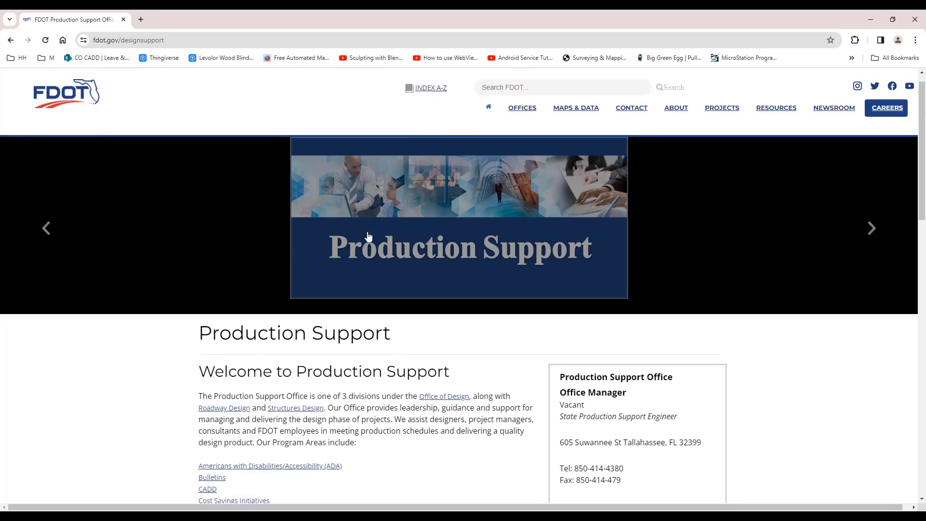
pyautogui.scroll(-2, 368, 235)
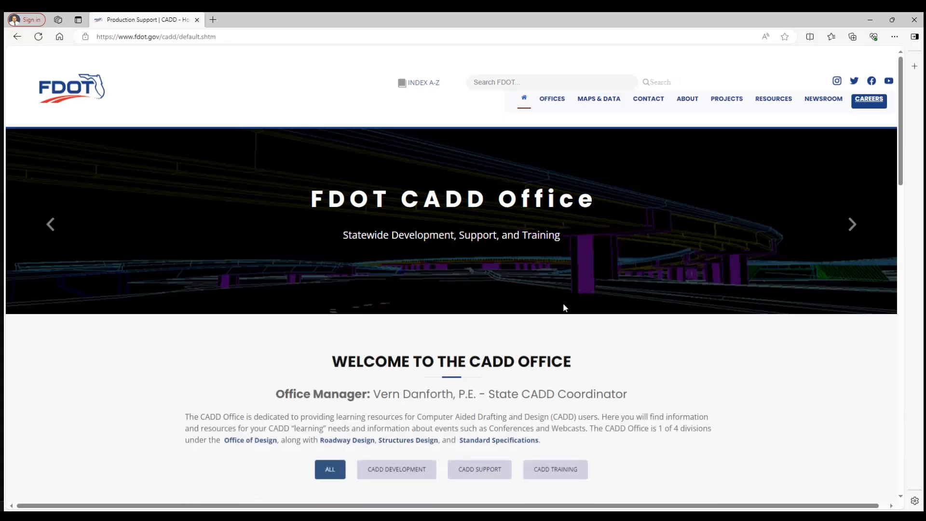
pyautogui.scroll(-3, 235, 356)
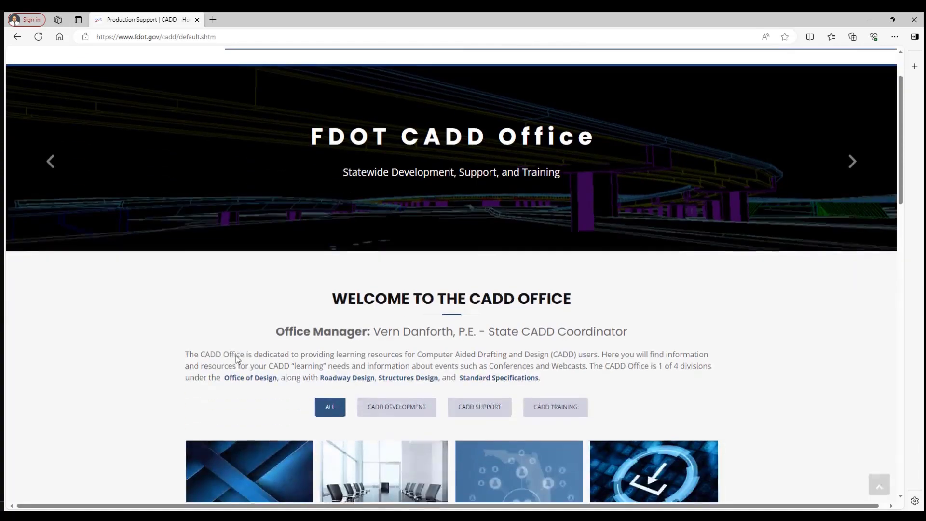
pyautogui.scroll(-1, 171, 335)
pyautogui.scroll(-7, 173, 337)
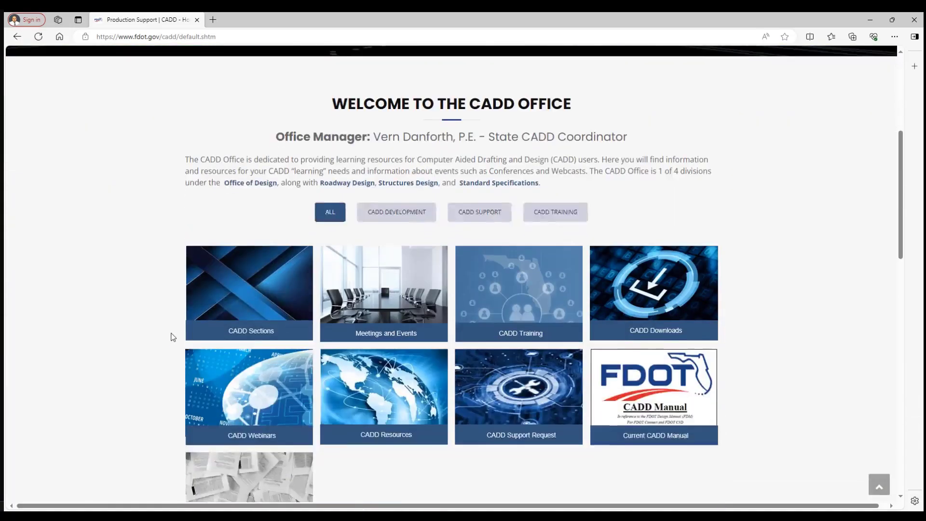
pyautogui.scroll(-8, 172, 338)
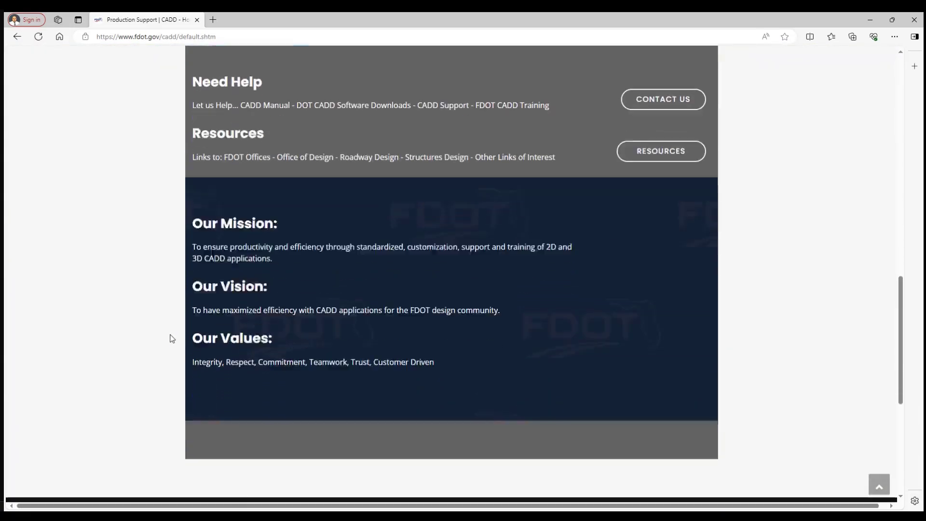
pyautogui.scroll(6, 172, 338)
pyautogui.scroll(7, 172, 338)
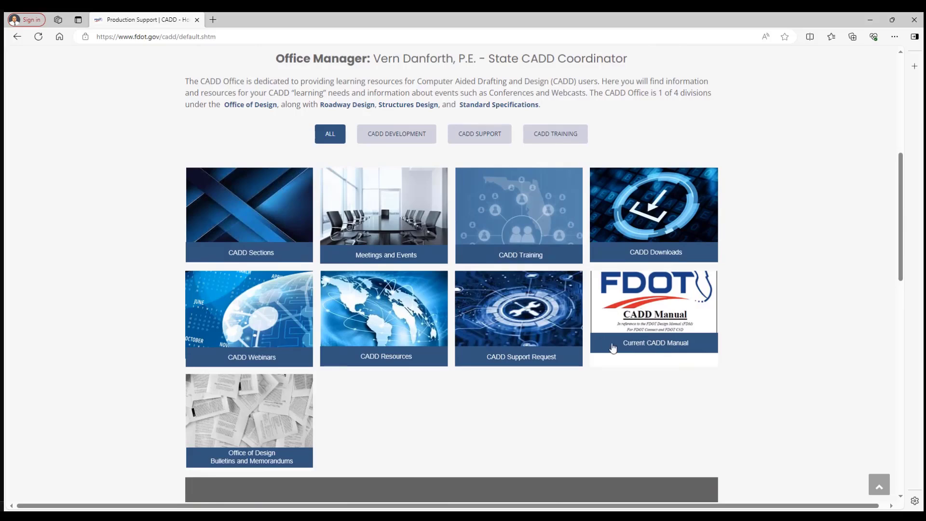
pyautogui.click(664, 300)
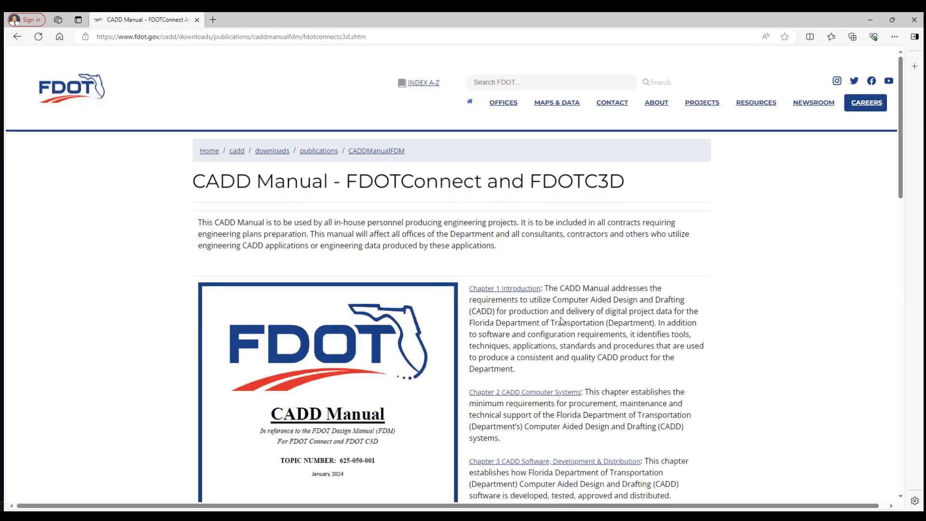
# Look through the CADD Manual's chapter summaries and open Chapter 1 Introduction in the manual PDF.
pyautogui.scroll(-6, 558, 325)
pyautogui.scroll(-2, 559, 322)
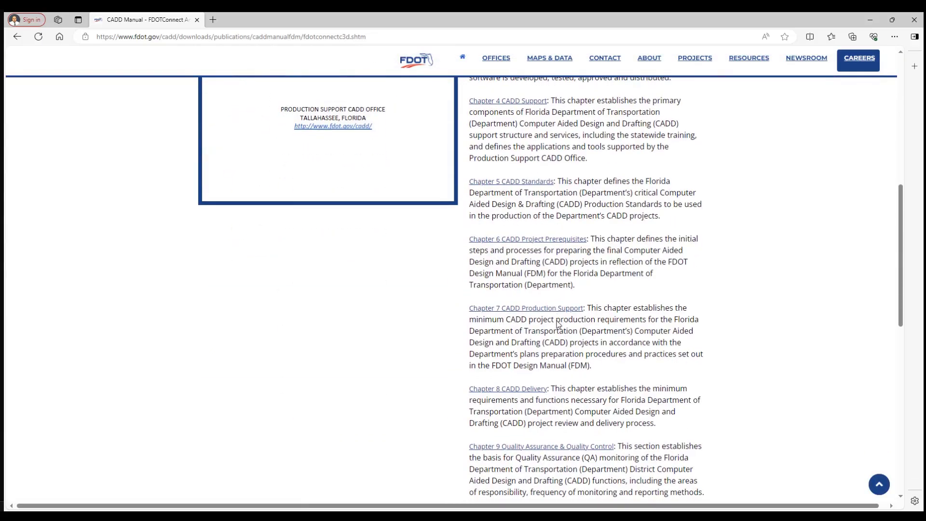
pyautogui.scroll(-2, 501, 378)
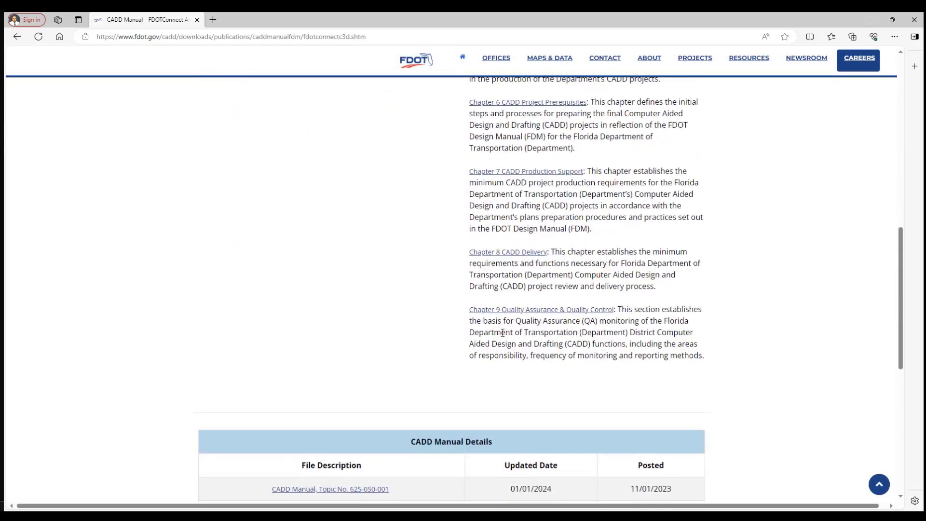
pyautogui.scroll(5, 452, 221)
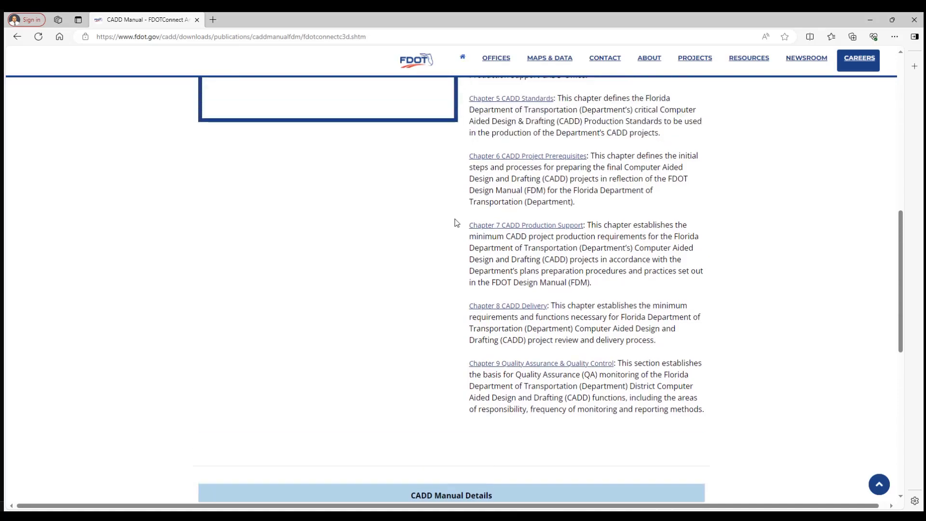
pyautogui.scroll(3, 463, 234)
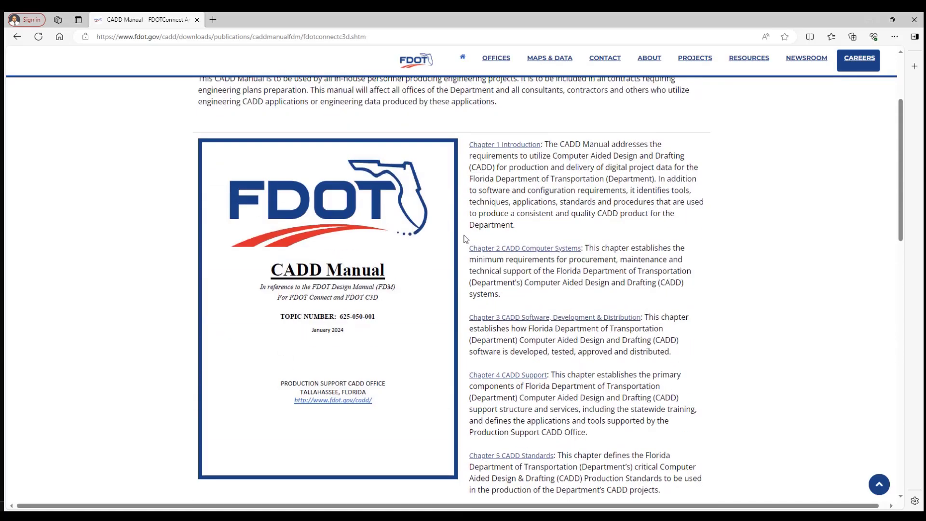
pyautogui.click(513, 147)
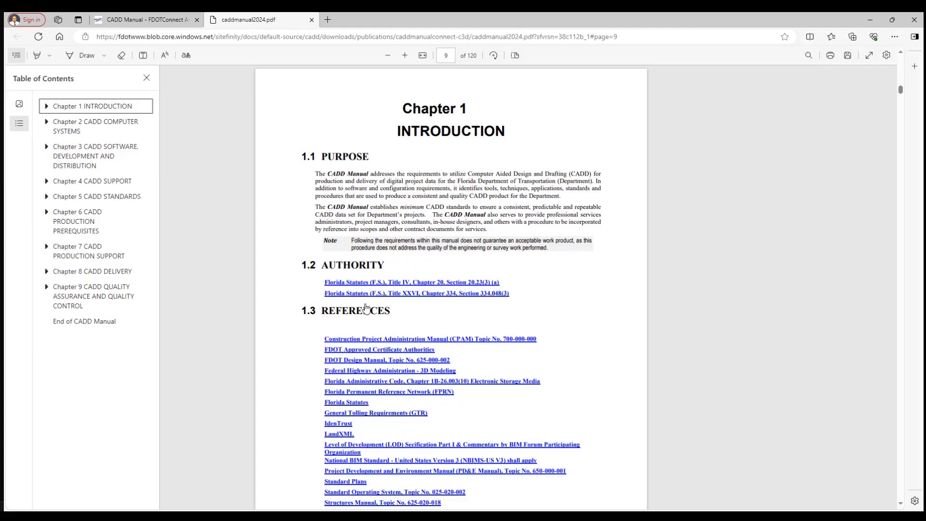
# Read through Chapter 1 of the CADD Manual, from its purpose and definitions to section 1.6 Organization.
pyautogui.scroll(-10, 305, 310)
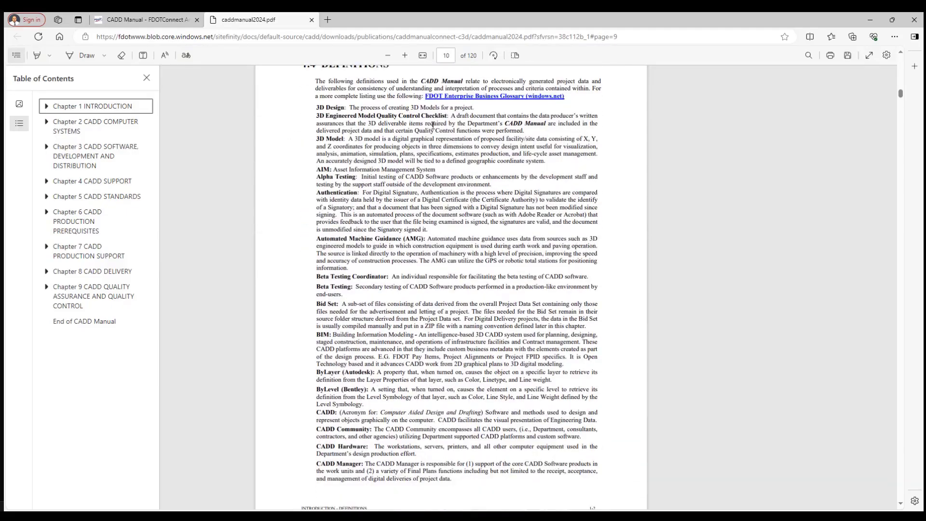
pyautogui.scroll(-15, 333, 266)
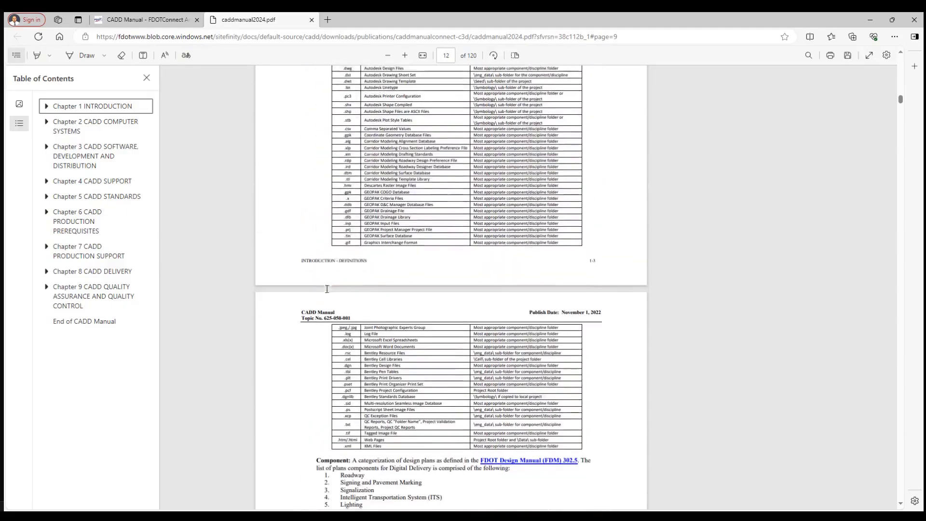
pyautogui.scroll(-15, 327, 289)
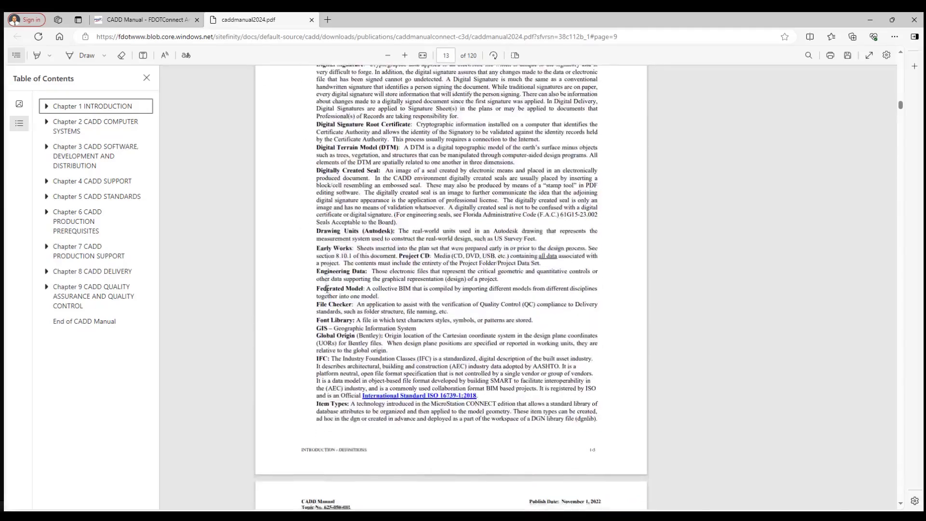
pyautogui.scroll(-10, 327, 288)
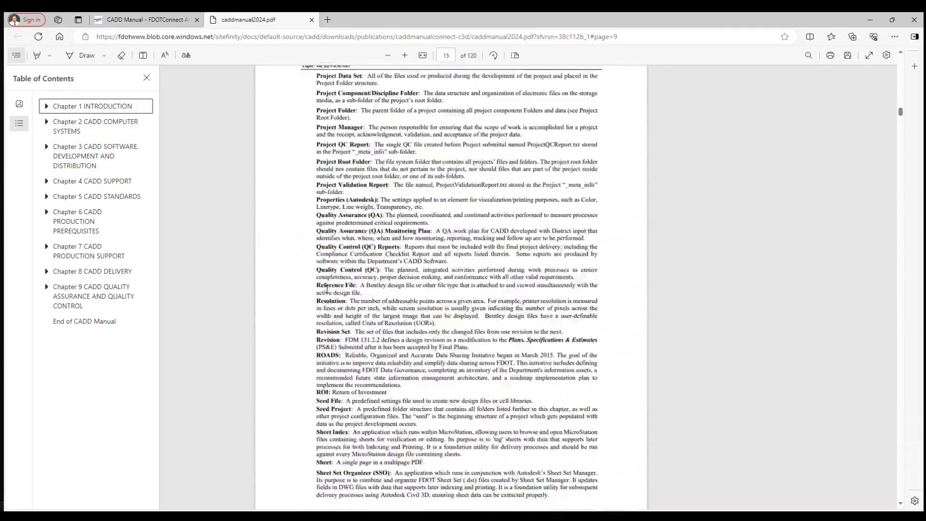
pyautogui.scroll(-10, 327, 288)
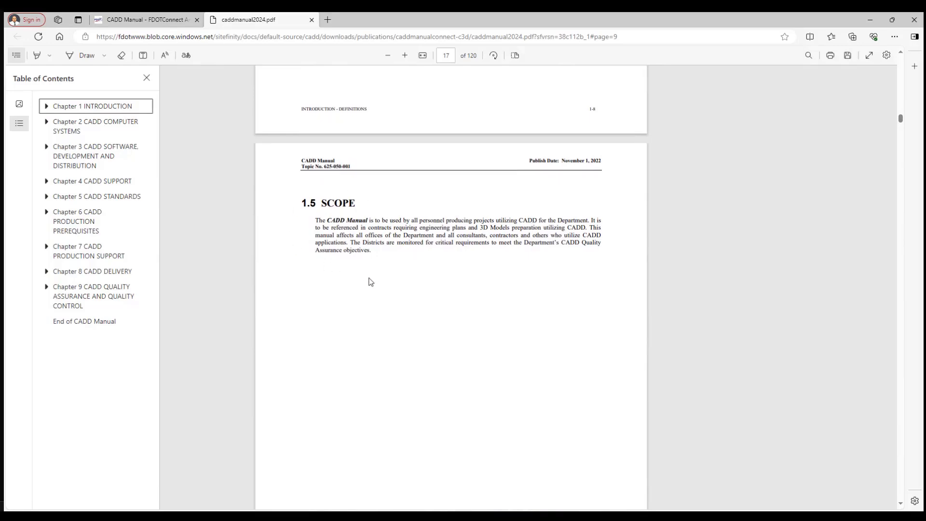
pyautogui.scroll(-10, 368, 282)
pyautogui.scroll(-3, 370, 281)
pyautogui.scroll(2, 357, 279)
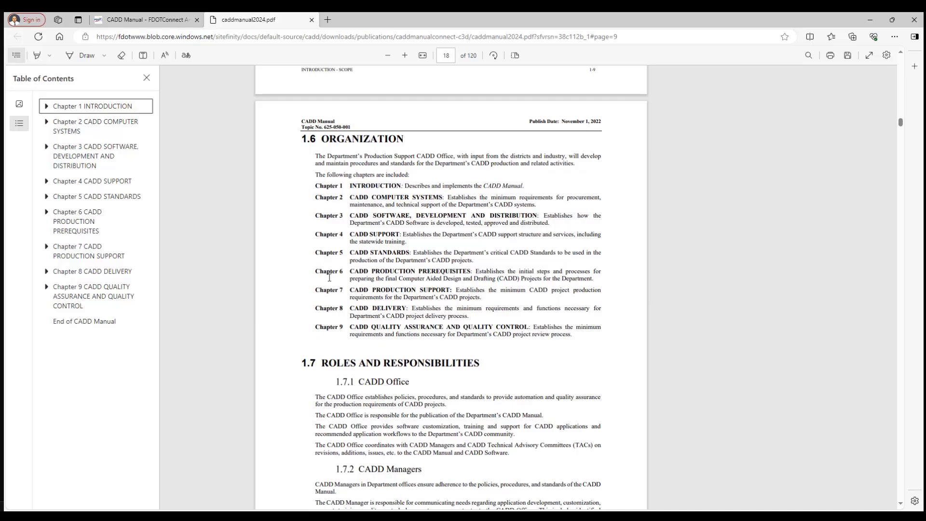
# Review sections 1.7 to 1.11 of the CADD Manual, including the quick links and forms, up to the Compliance Certification Checklist's items.
pyautogui.scroll(-3, 330, 277)
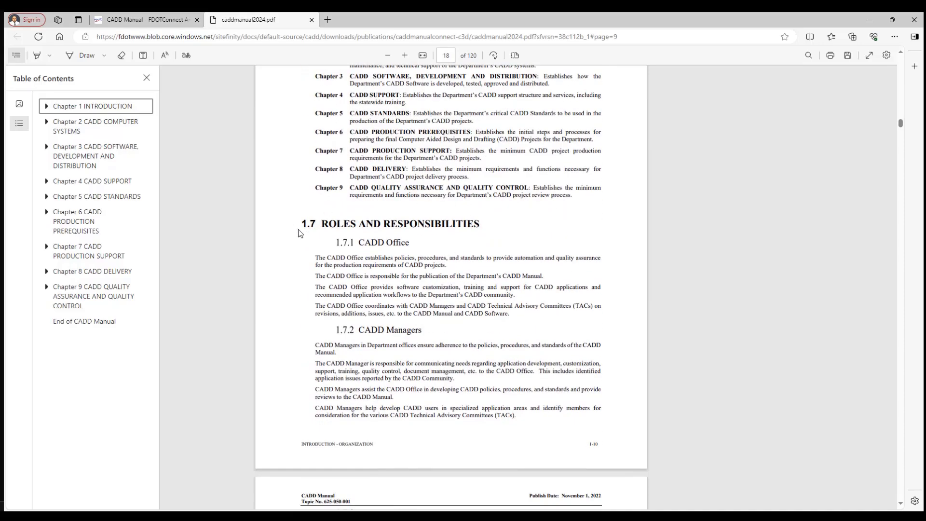
pyautogui.scroll(-10, 312, 270)
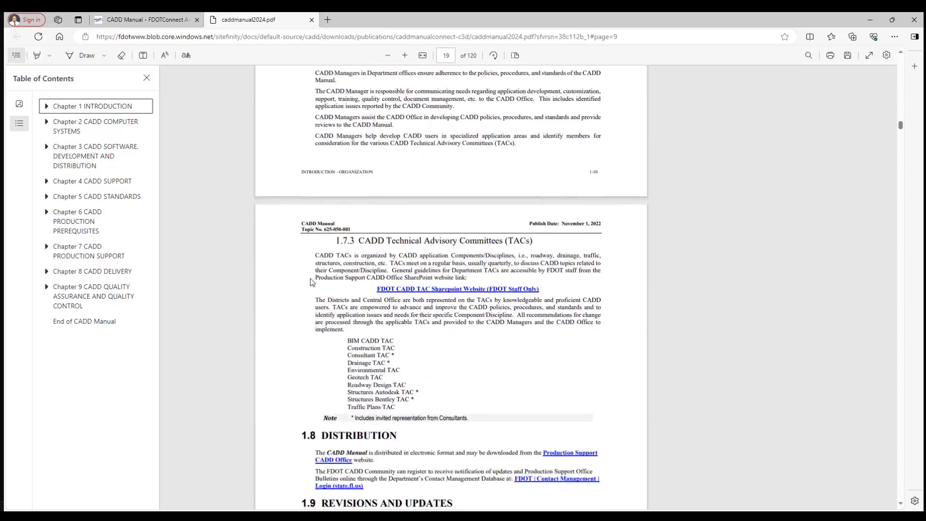
pyautogui.scroll(-1, 310, 284)
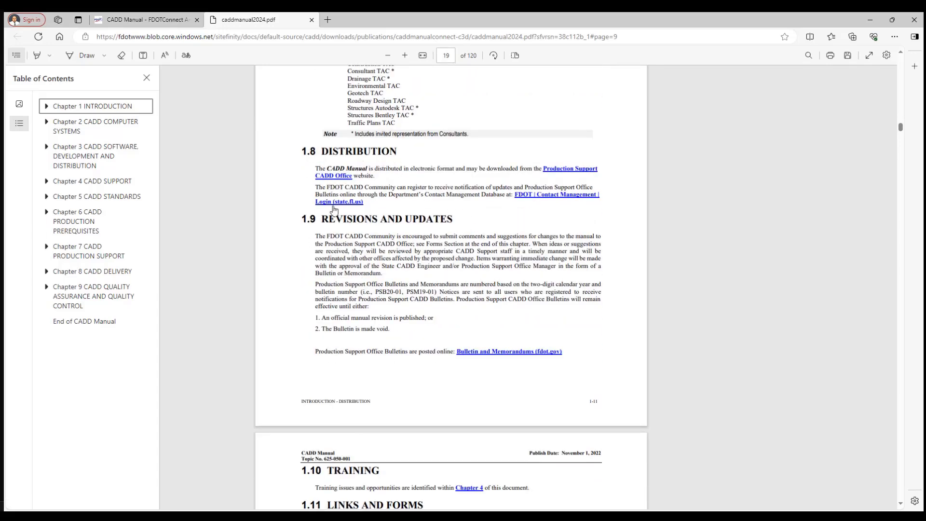
pyautogui.scroll(-7, 347, 271)
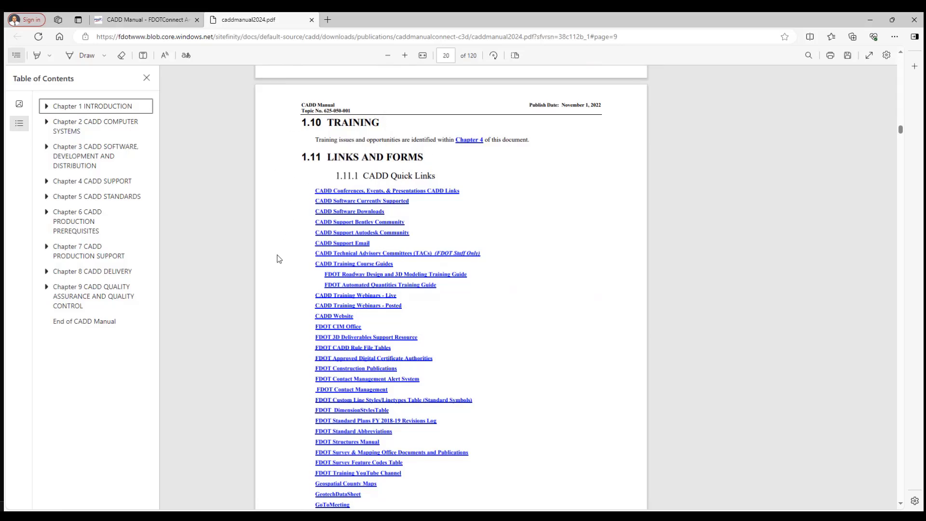
pyautogui.scroll(-13, 279, 259)
pyautogui.scroll(-9, 288, 267)
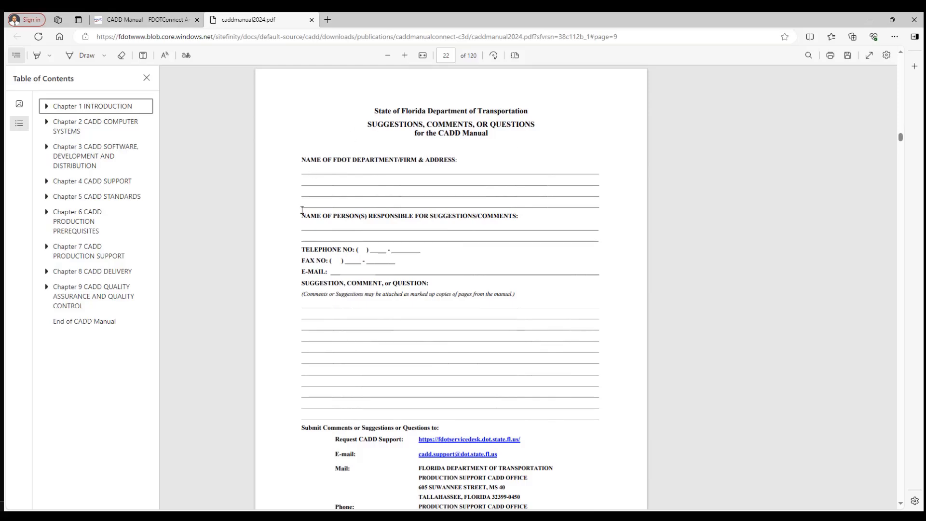
pyautogui.scroll(-10, 302, 210)
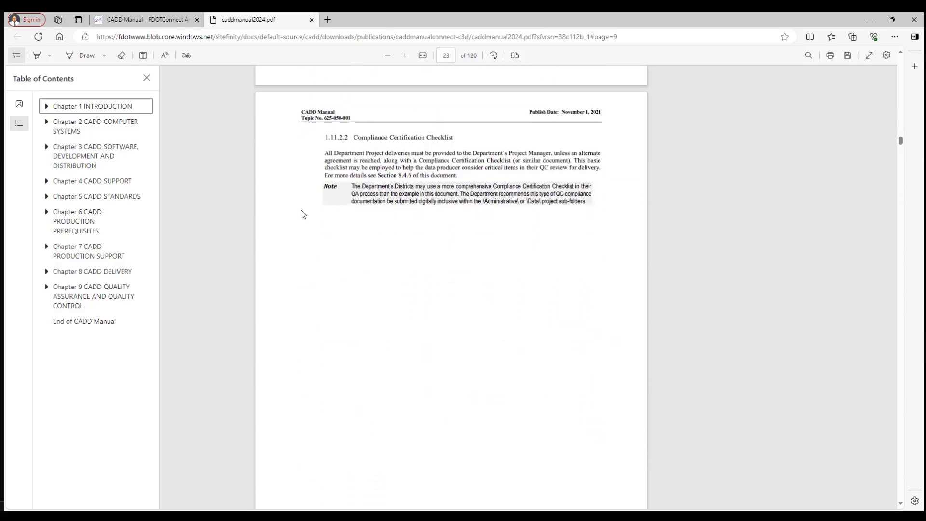
pyautogui.scroll(-10, 302, 214)
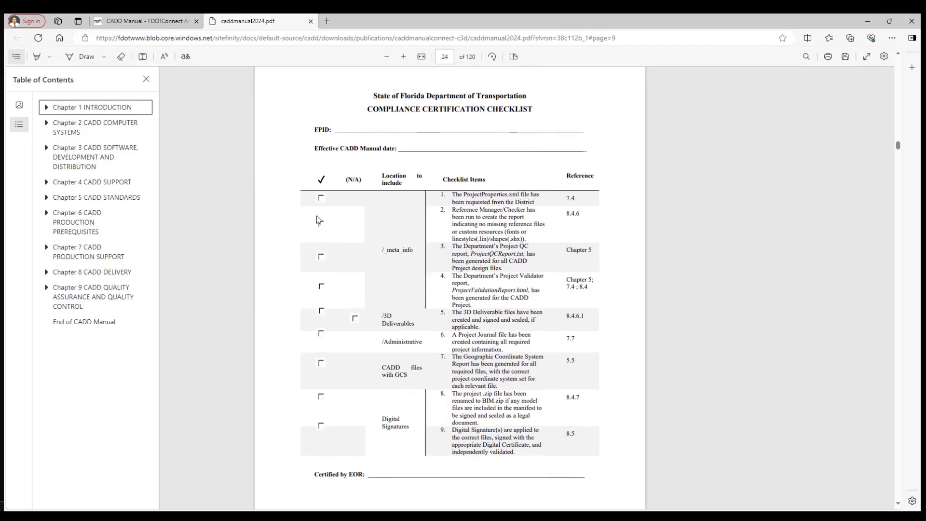
pyautogui.click(323, 201)
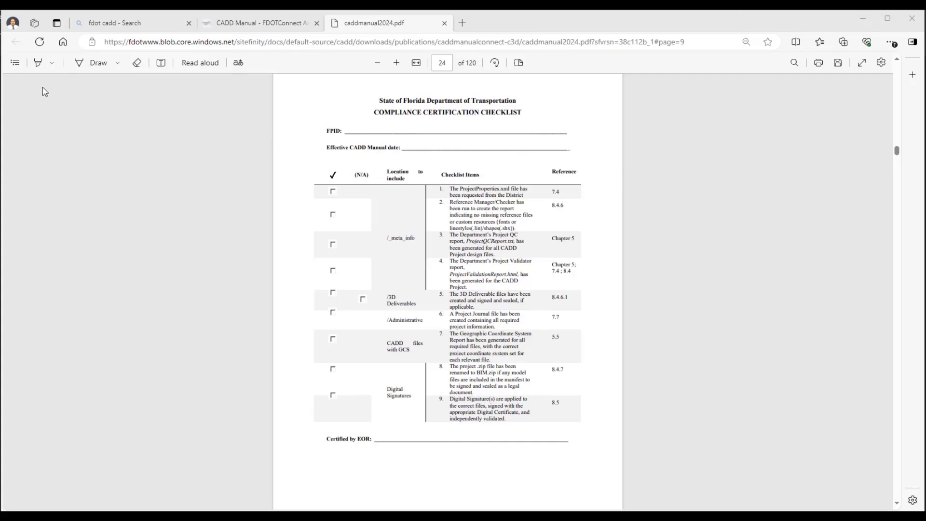
# Show the PDF's table of contents and go to Chapter 2 CADD Computer Systems.
pyautogui.click(15, 64)
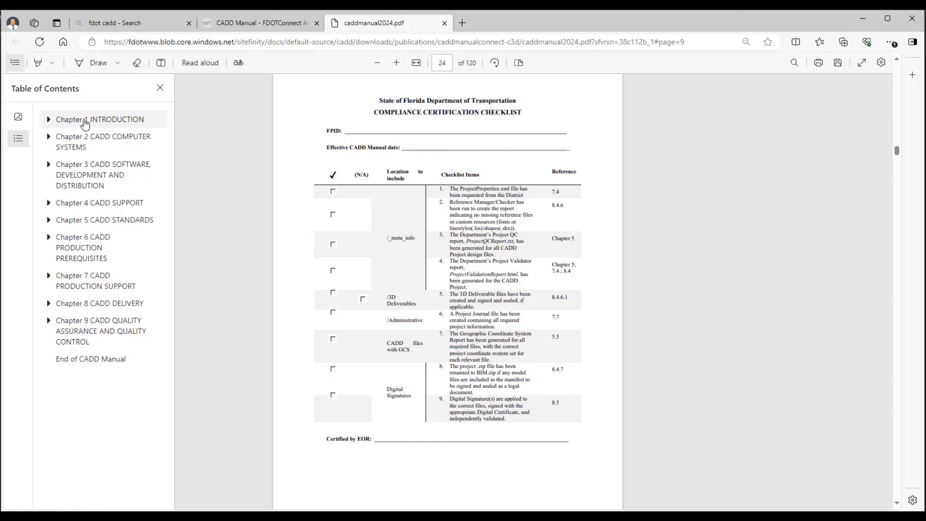
pyautogui.click(94, 143)
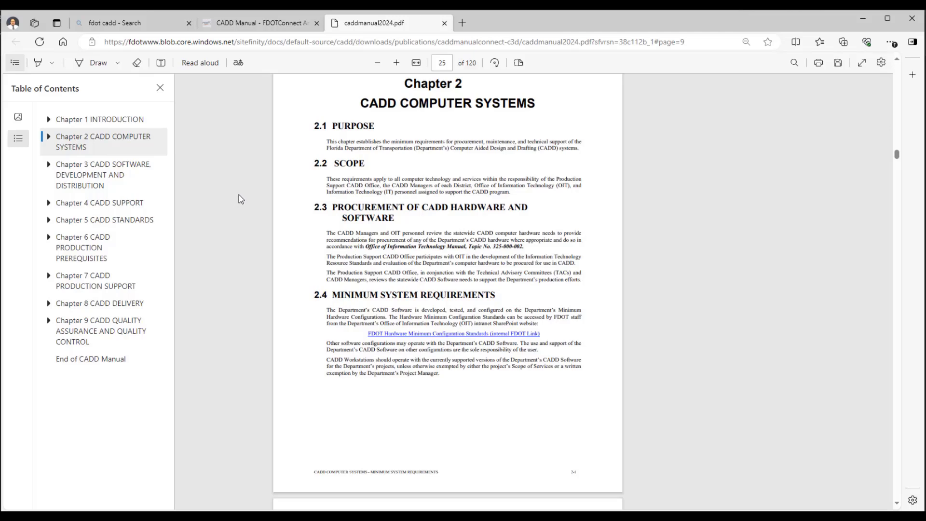
pyautogui.scroll(10, 241, 199)
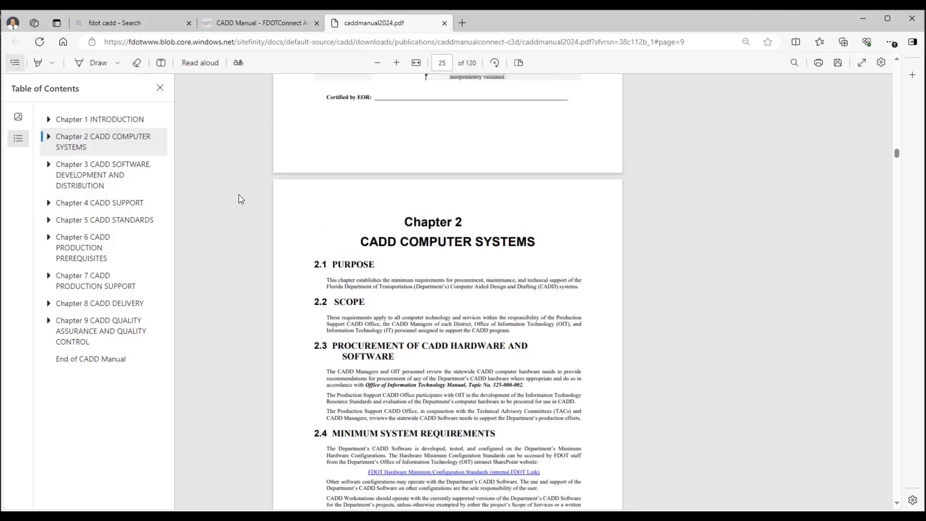